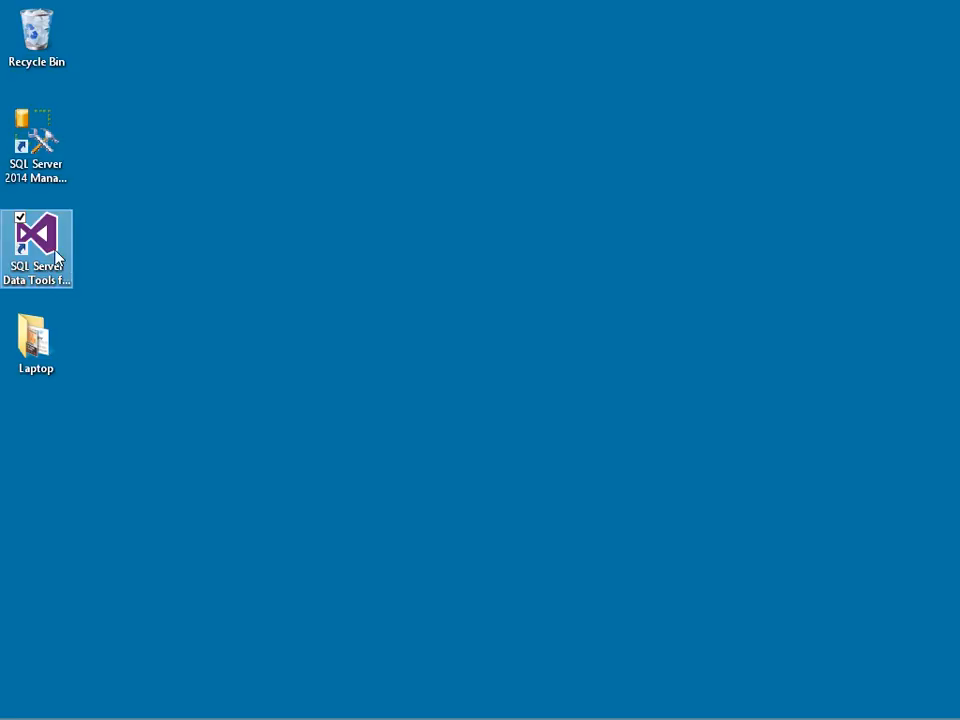
# Step: Start SQL Server Data Tools and open the AdventureWorksDW14 solution from C:\SSAS\Tabular
pyautogui.doubleClick(55, 257)
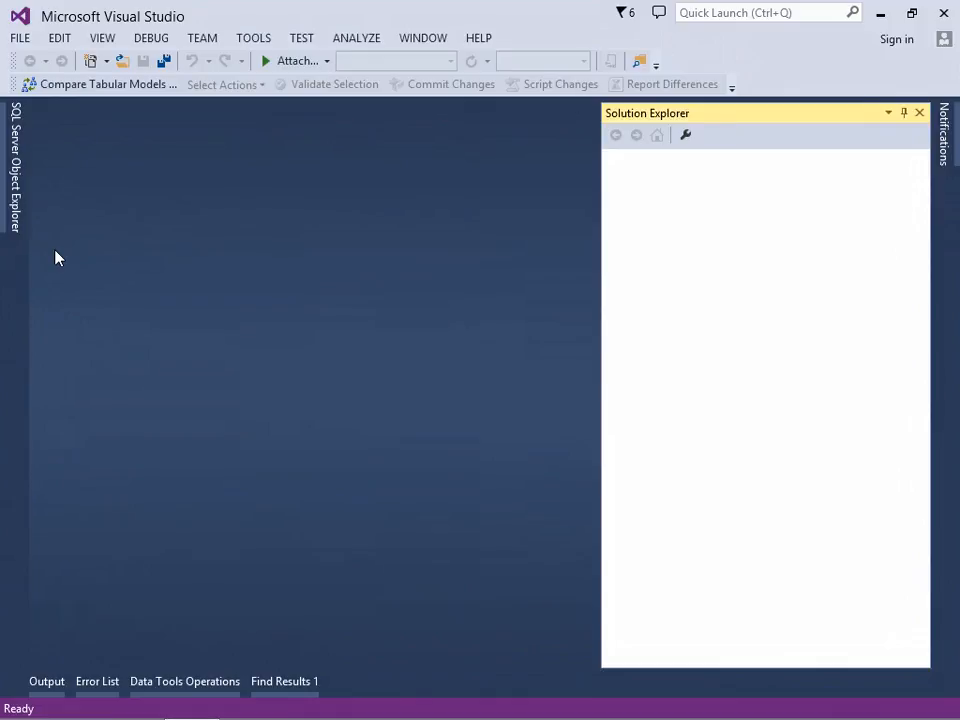
pyautogui.click(20, 40)
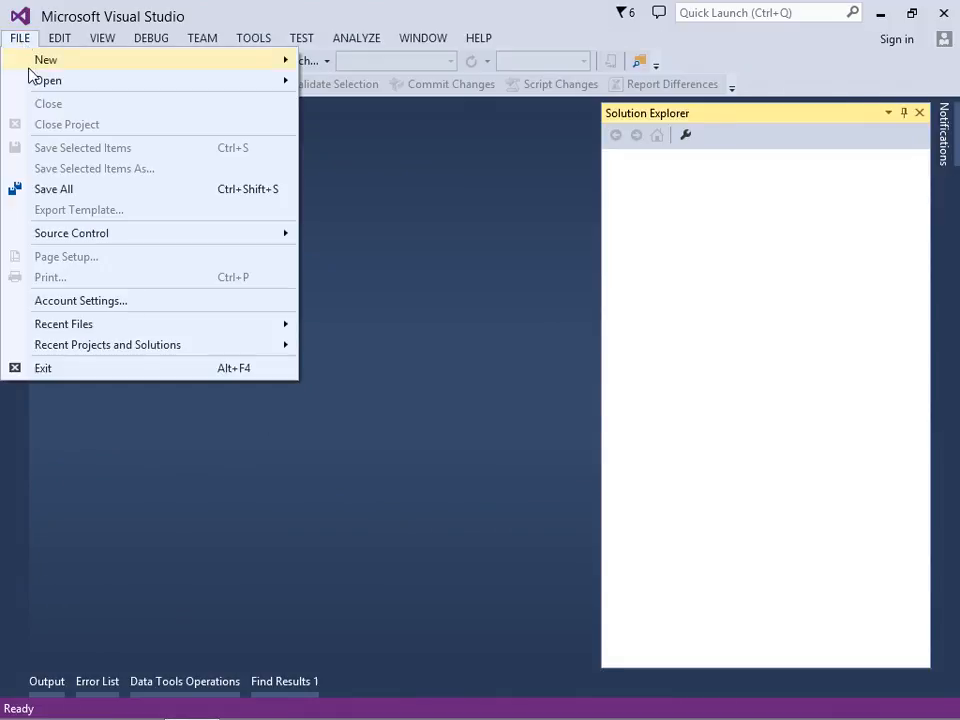
pyautogui.moveTo(38, 82)
pyautogui.click(368, 112)
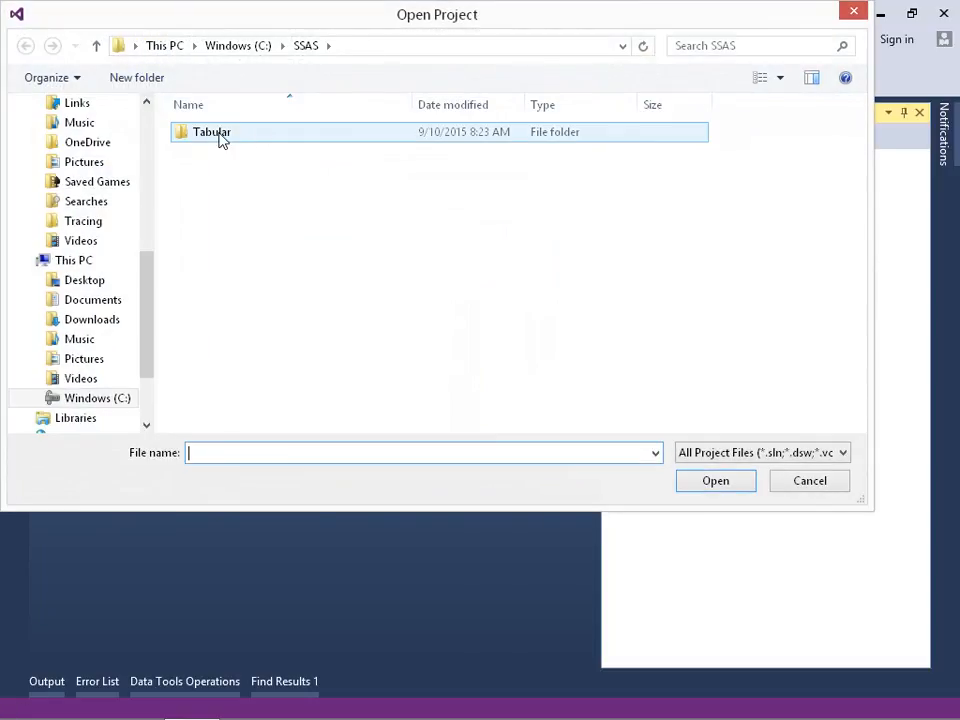
pyautogui.doubleClick(222, 140)
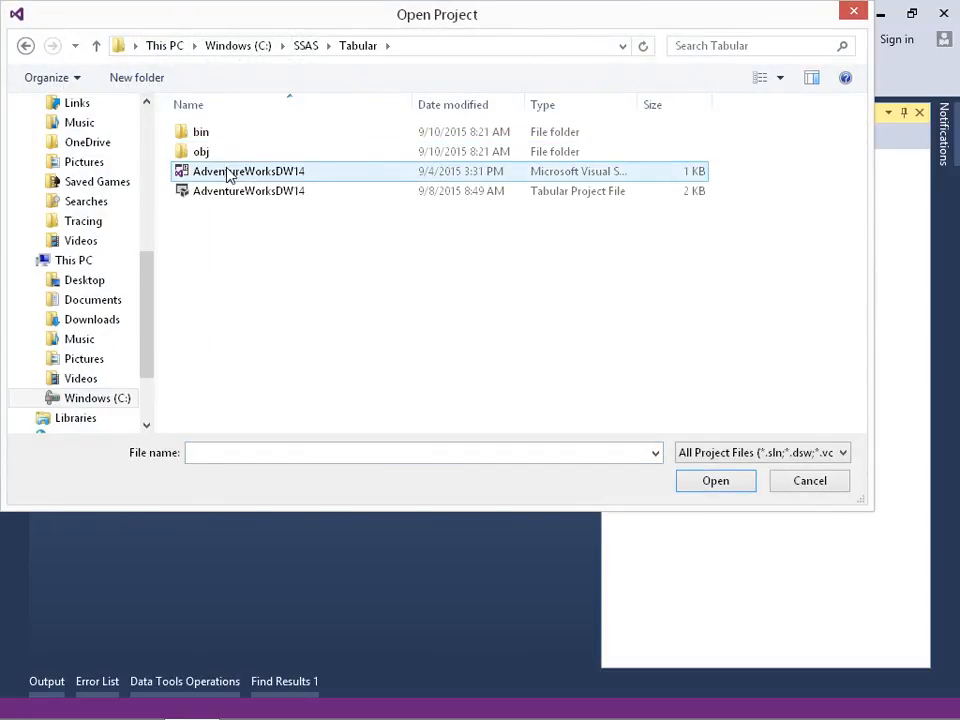
pyautogui.doubleClick(228, 173)
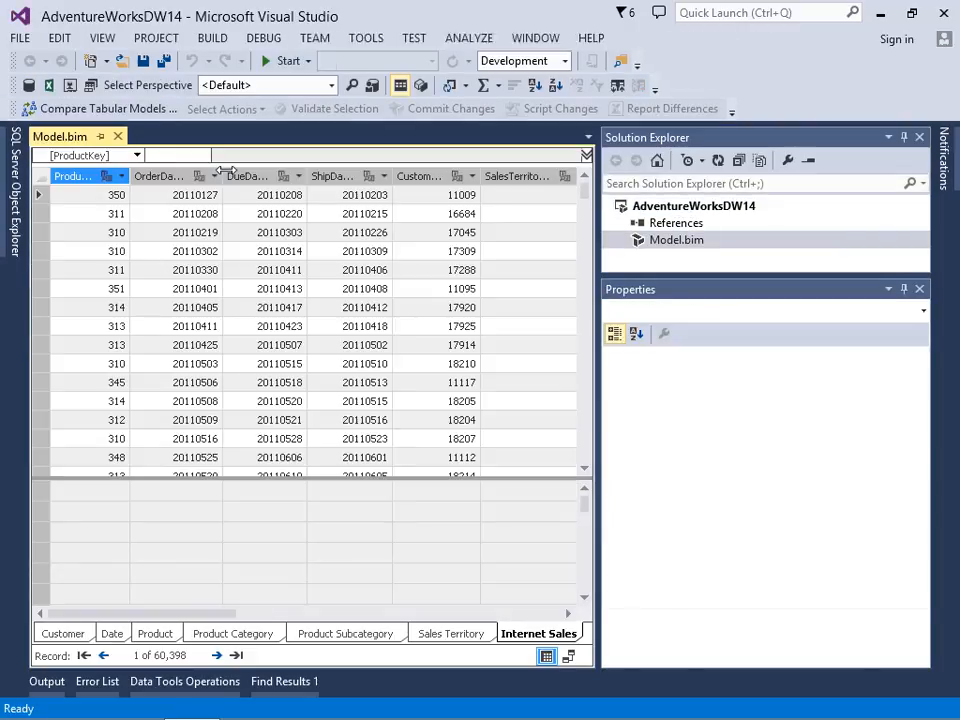
# Step: Mark the Date table as a date table with FullDateAlternateKey as its unique identifier column
pyautogui.click(112, 634)
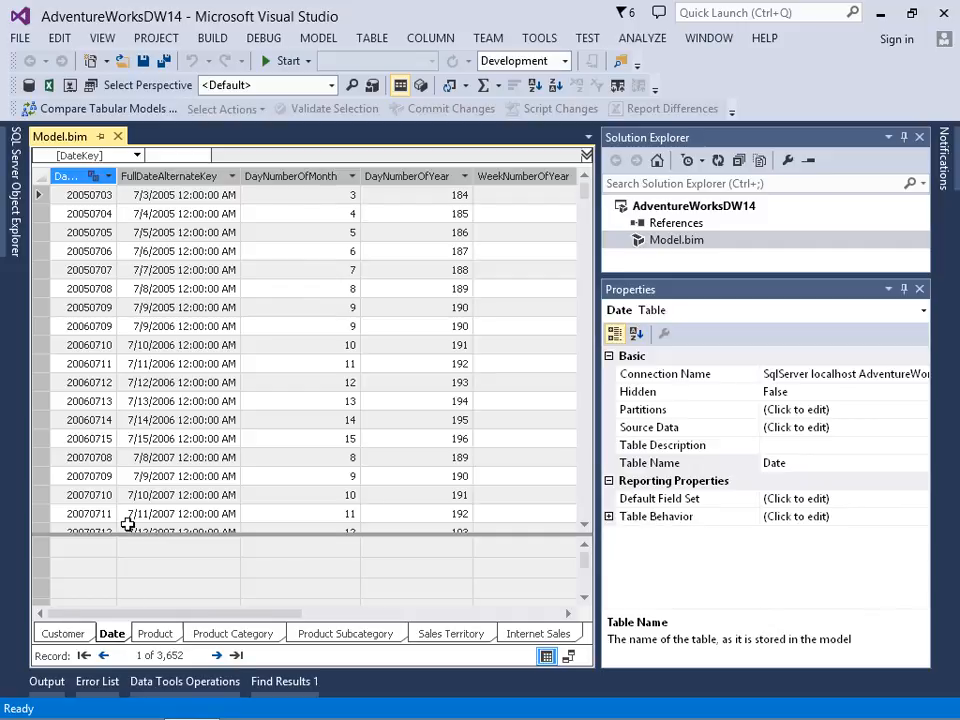
pyautogui.click(170, 177)
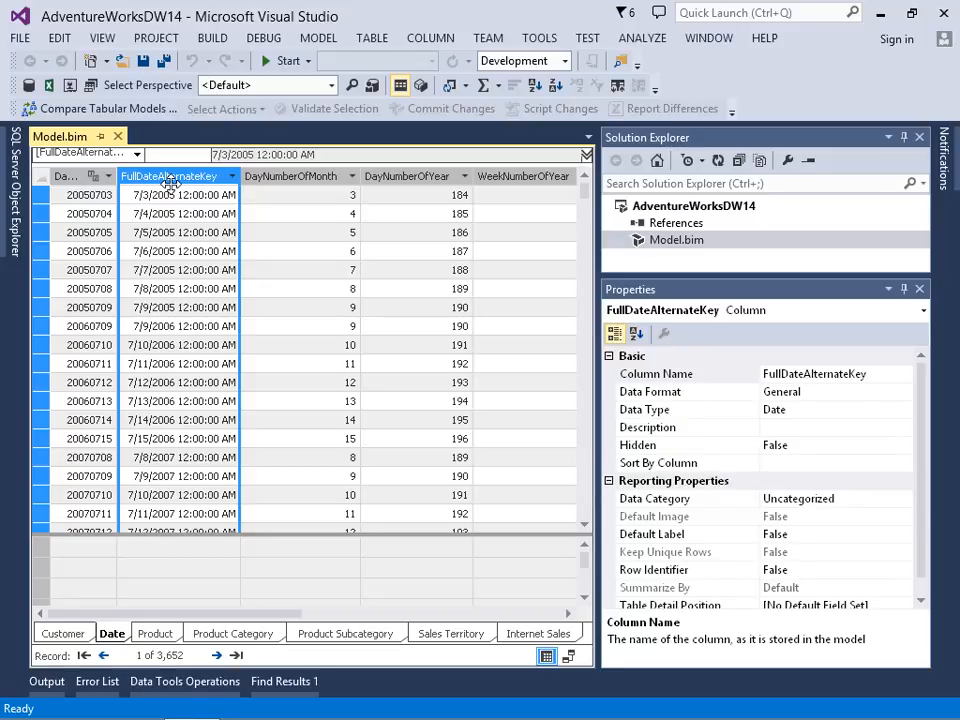
pyautogui.click(118, 636)
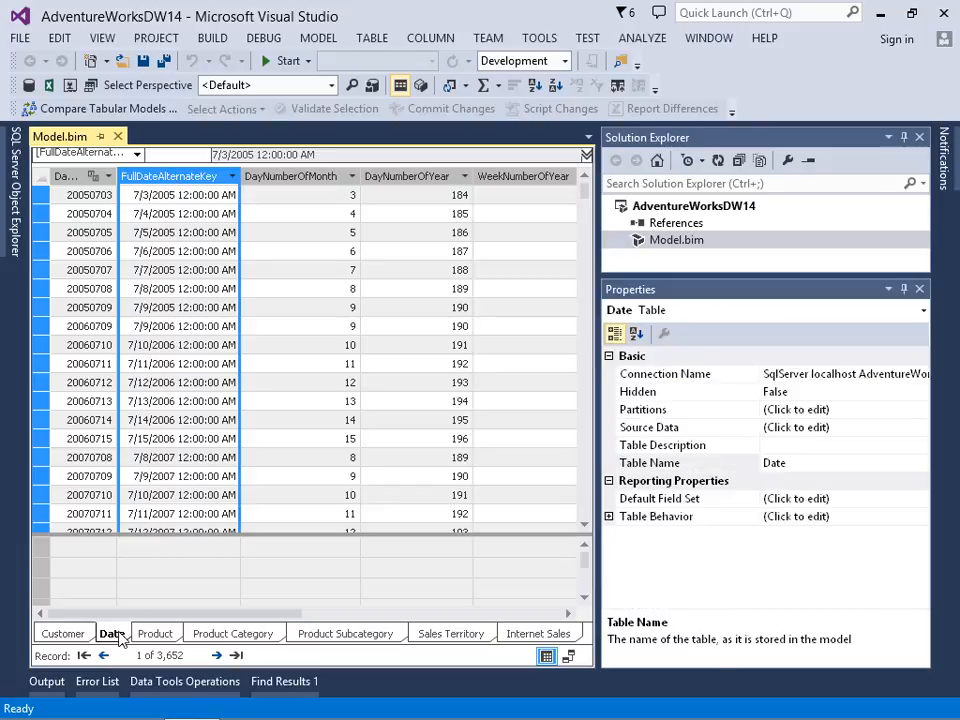
pyautogui.click(372, 40)
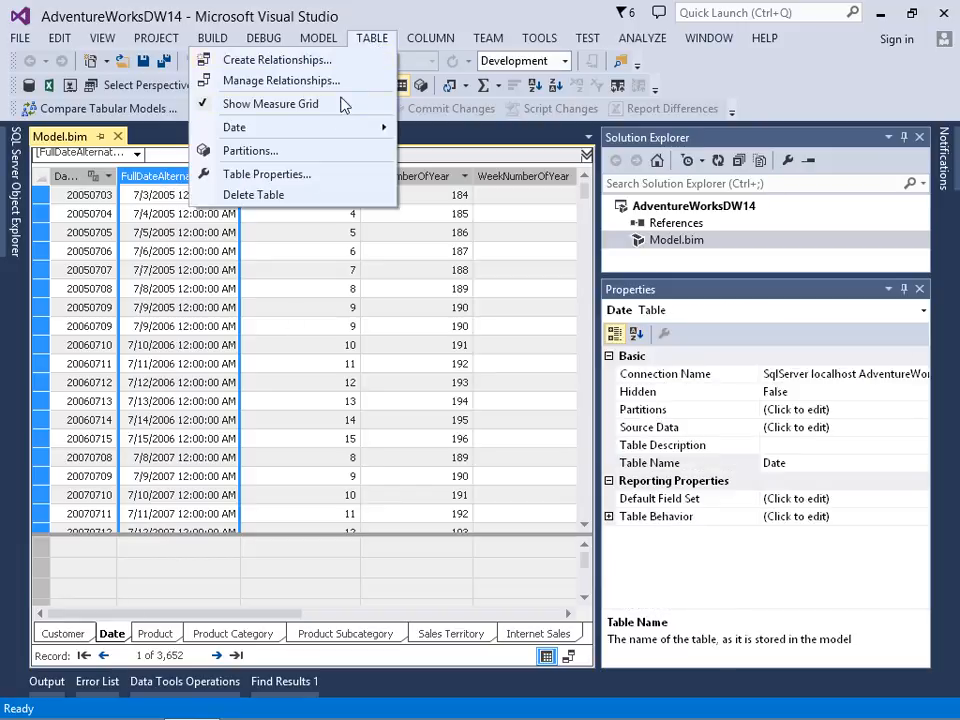
pyautogui.moveTo(333, 135)
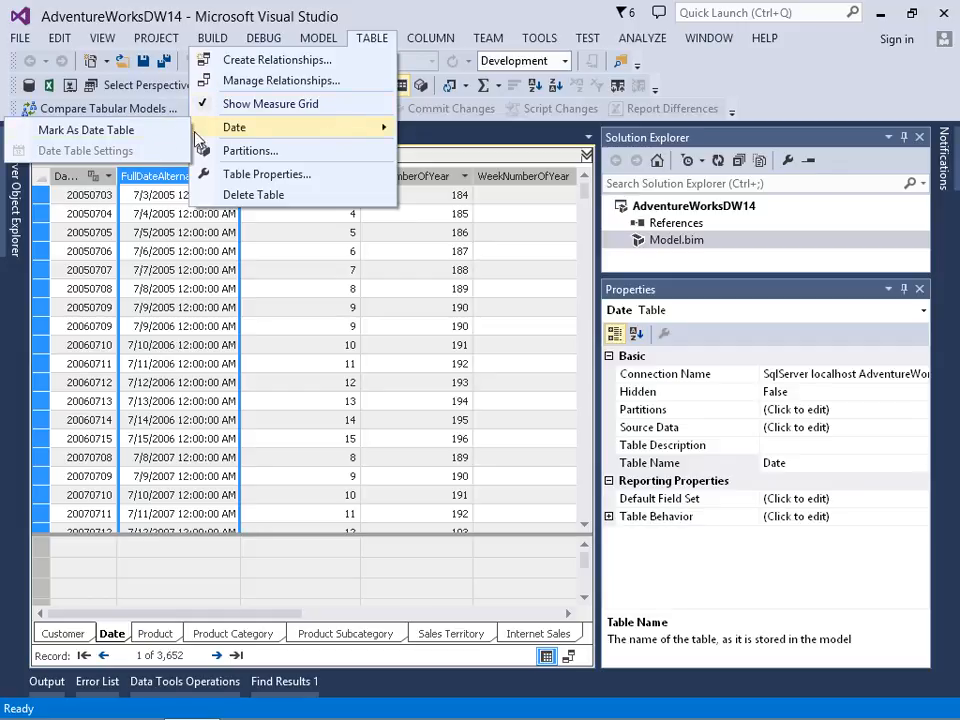
pyautogui.click(118, 140)
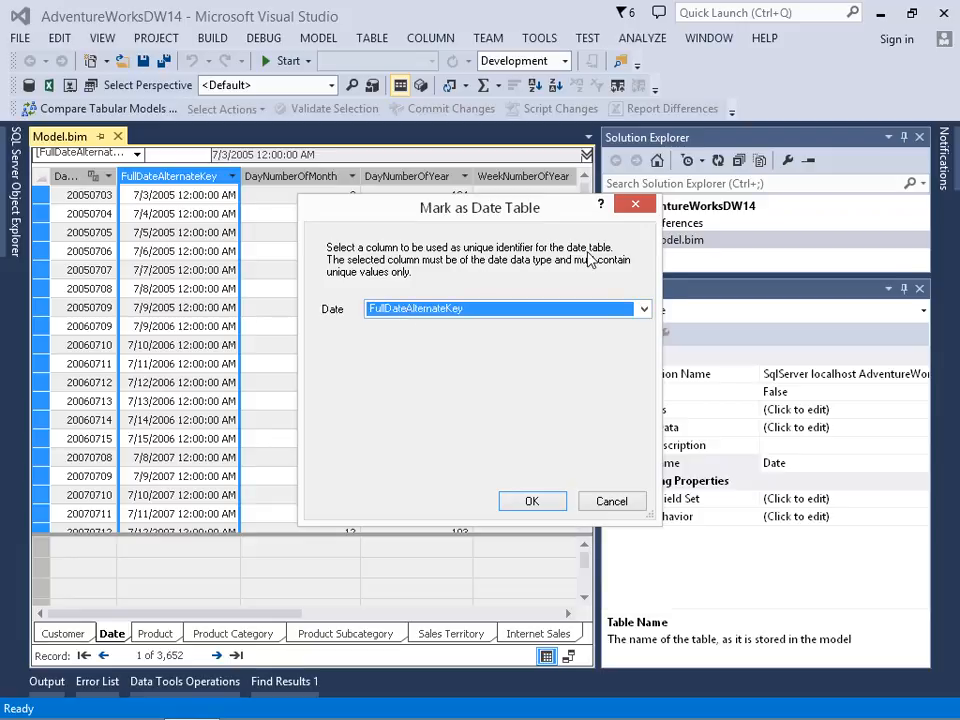
pyautogui.click(524, 502)
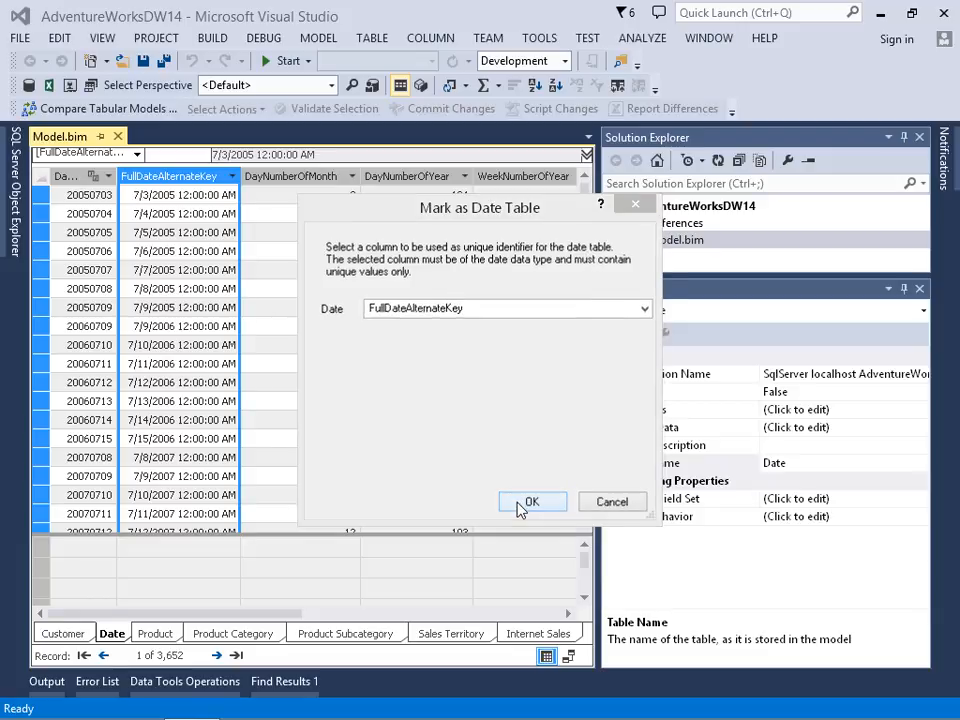
# Step: Deploy the AdventureWorksDW14 project and close the deployment report
pyautogui.rightClick(650, 207)
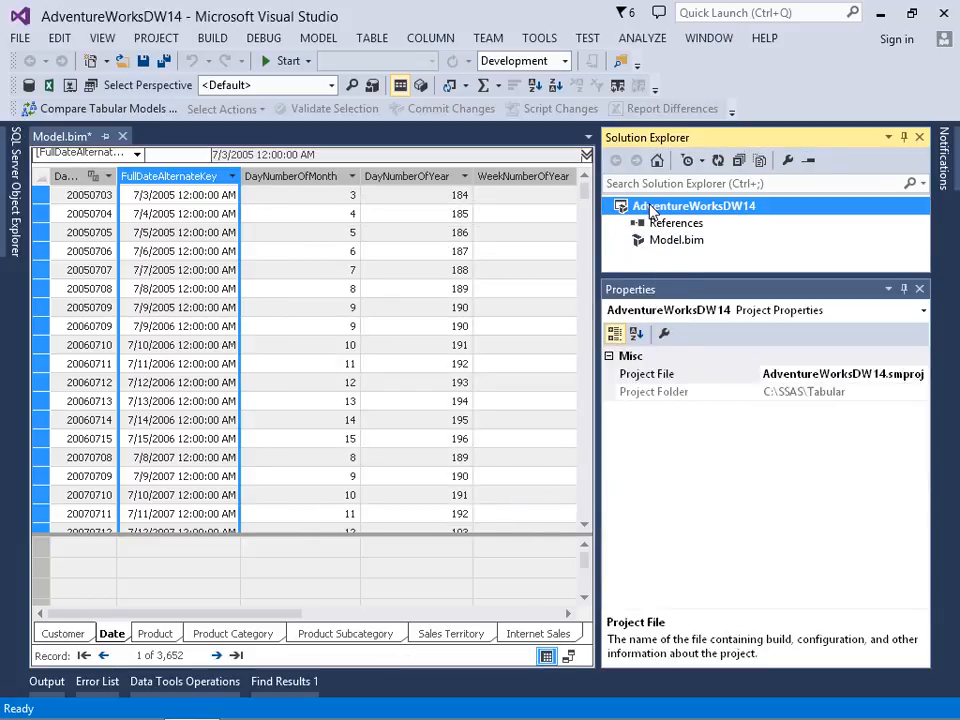
pyautogui.click(690, 258)
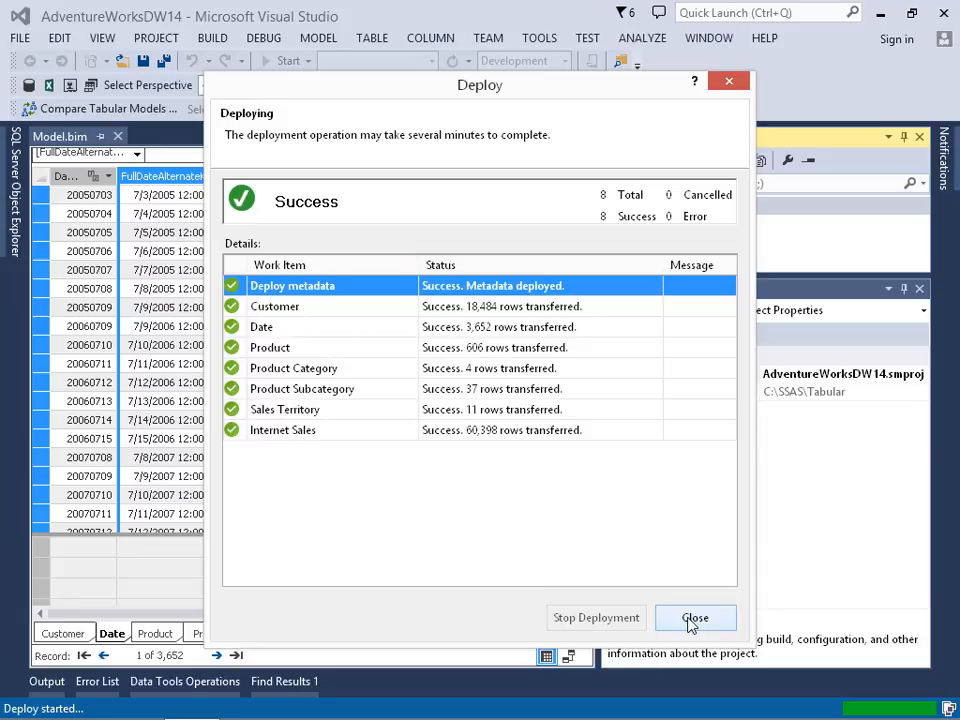
pyautogui.click(692, 619)
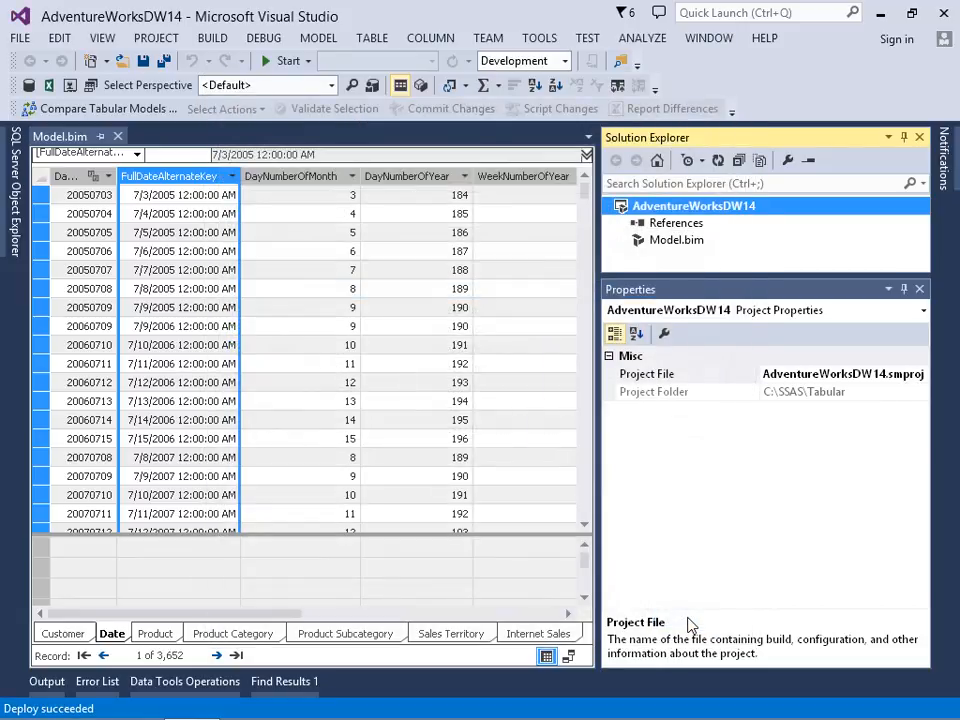
# Step: Show the model as a diagram, select the Y-Q-M-D hierarchy, and analyze the model in Excel as the current Windows user with the default perspective
pyautogui.click(569, 656)
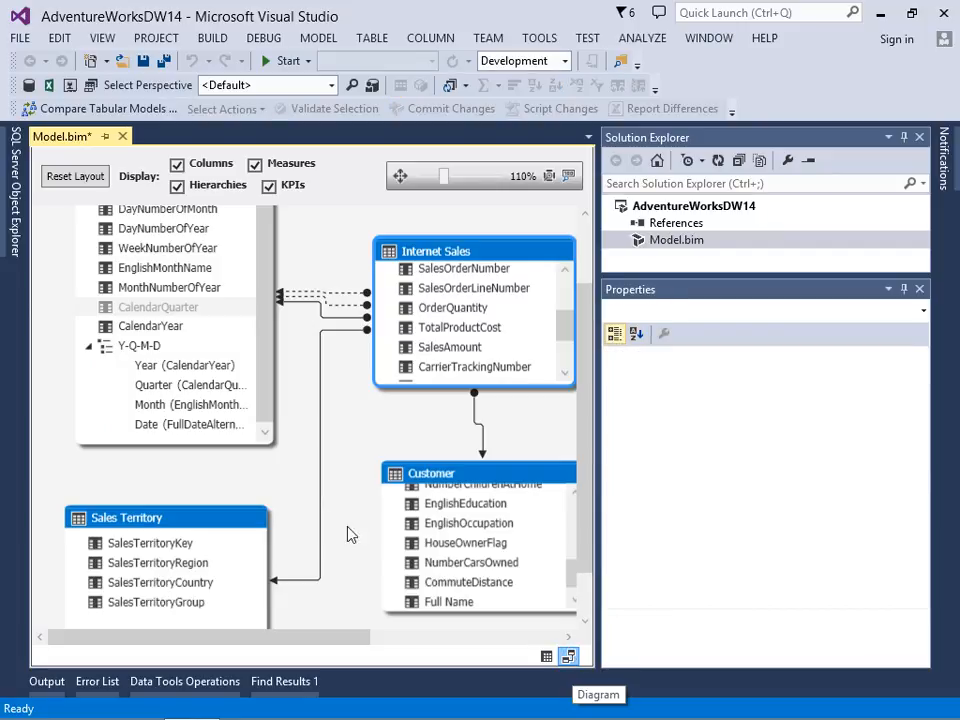
pyautogui.click(150, 346)
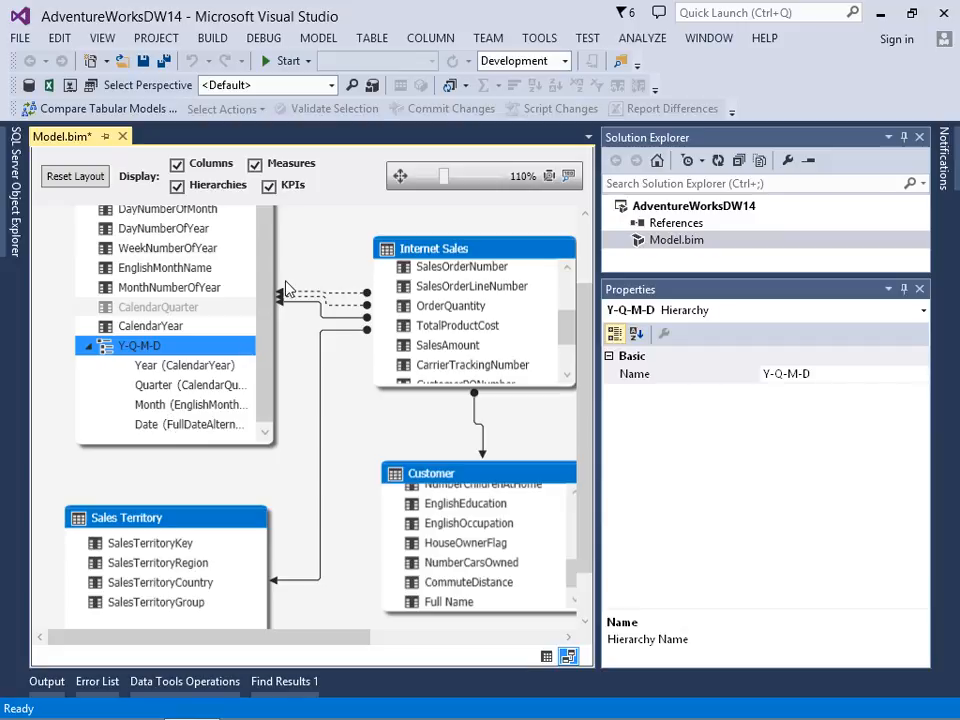
pyautogui.click(321, 40)
pyautogui.click(226, 86)
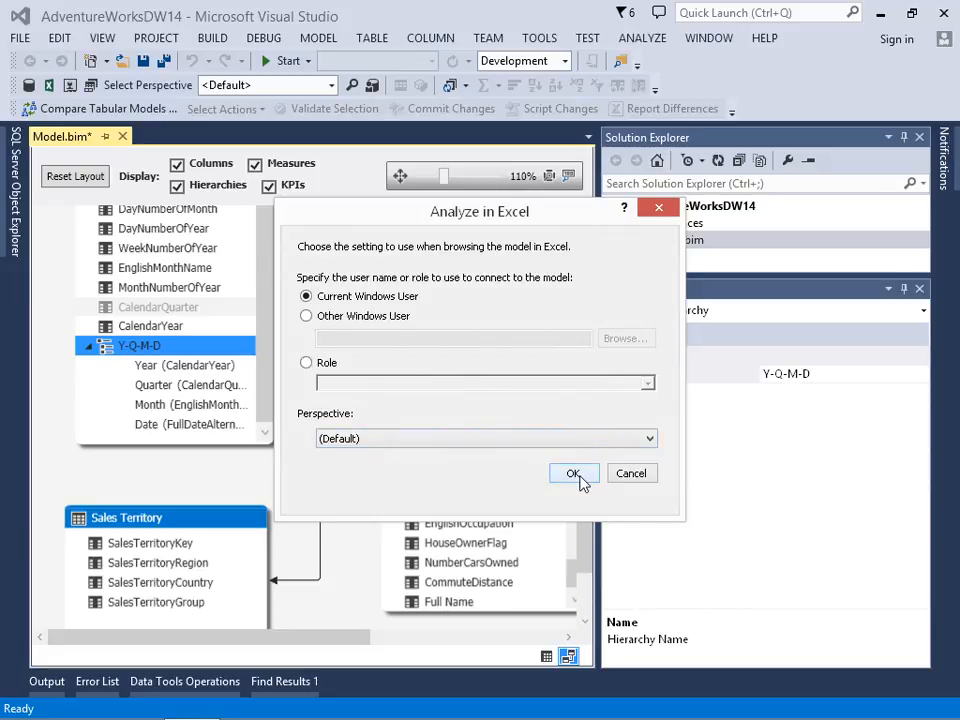
pyautogui.click(574, 474)
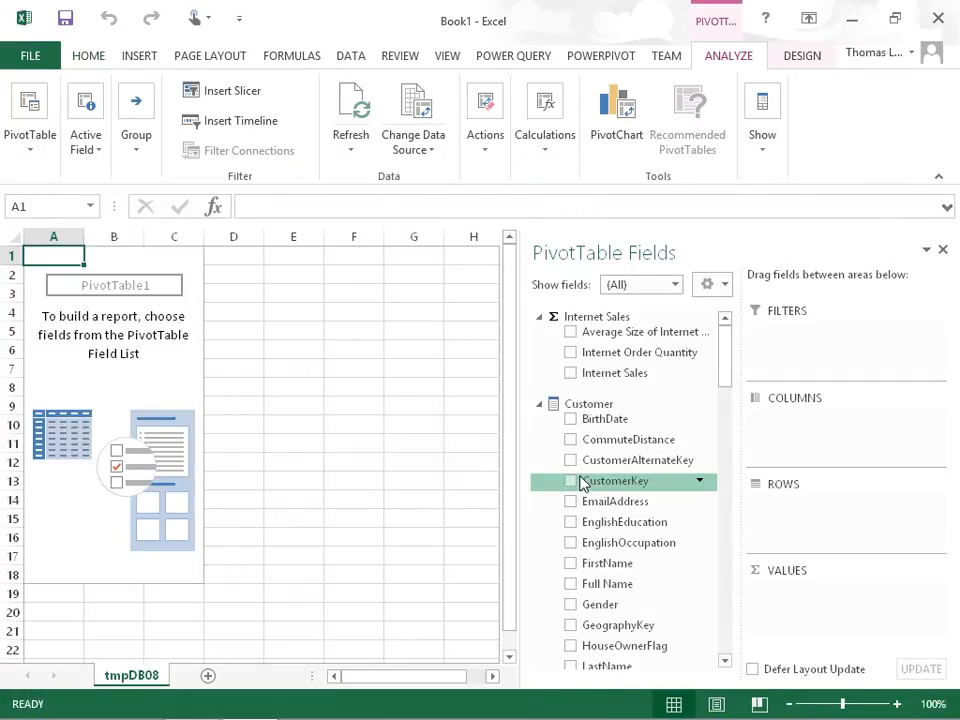
# Step: Build a PivotTable with the Internet Sales measure as values and the Date table's Y-Q-M-D hierarchy as rows
pyautogui.click(570, 374)
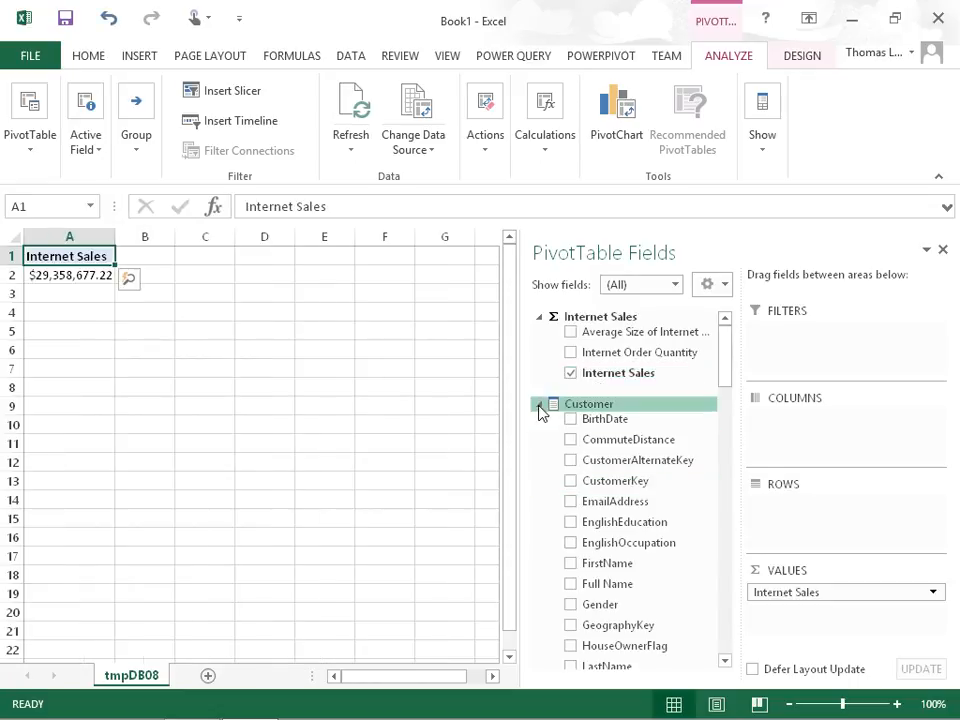
pyautogui.click(539, 405)
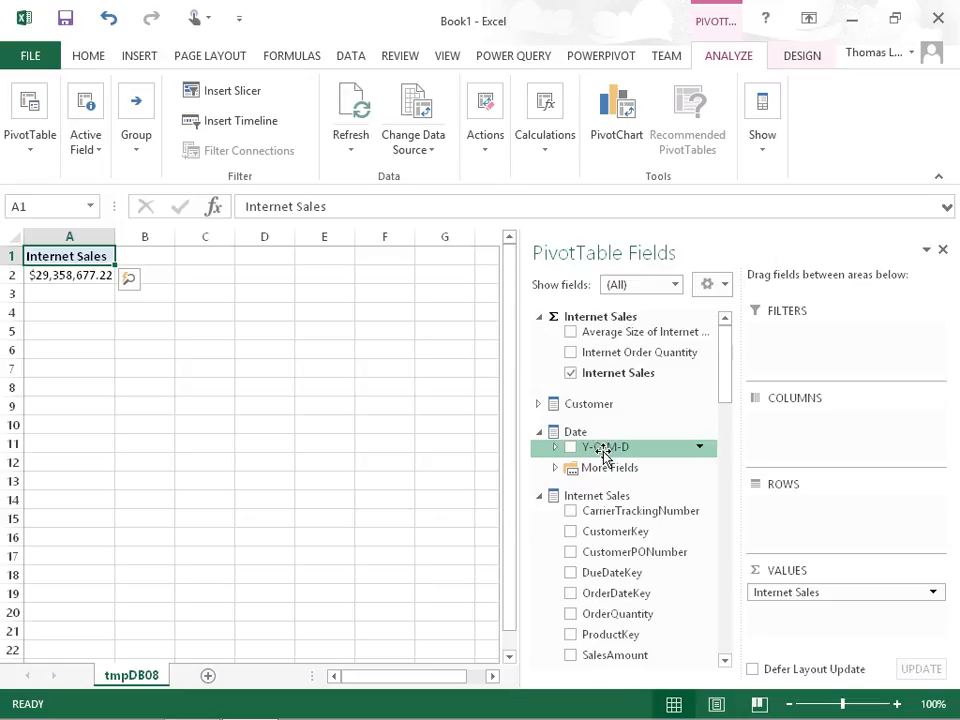
pyautogui.moveTo(609, 450); pyautogui.dragTo(814, 514)
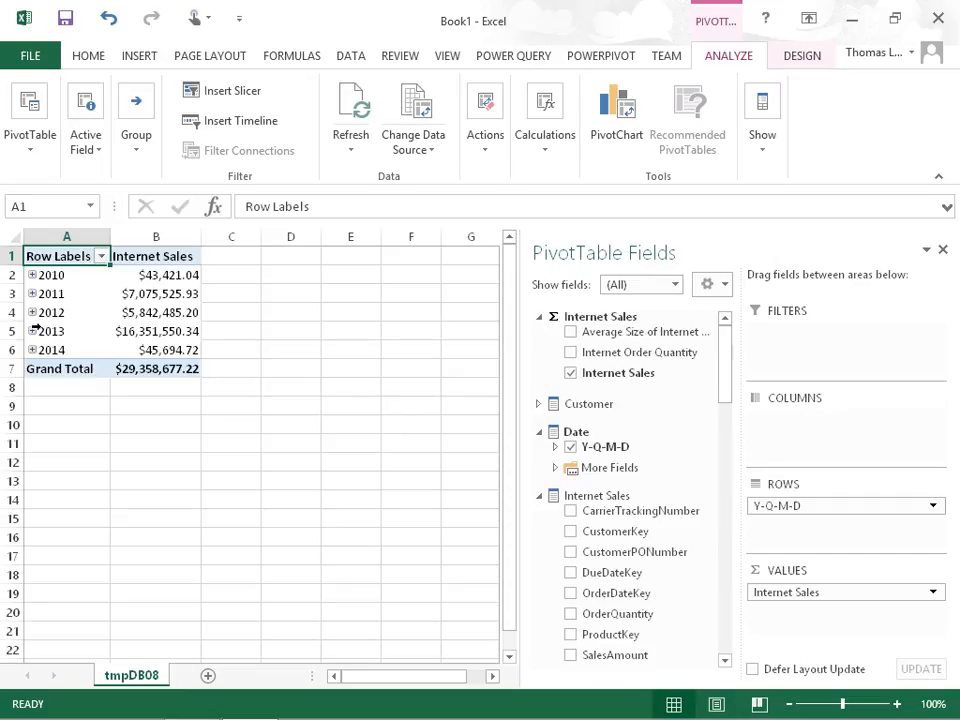
# Step: Expand 2012 and its first quarter in the PivotTable and examine the order of the months
pyautogui.click(32, 312)
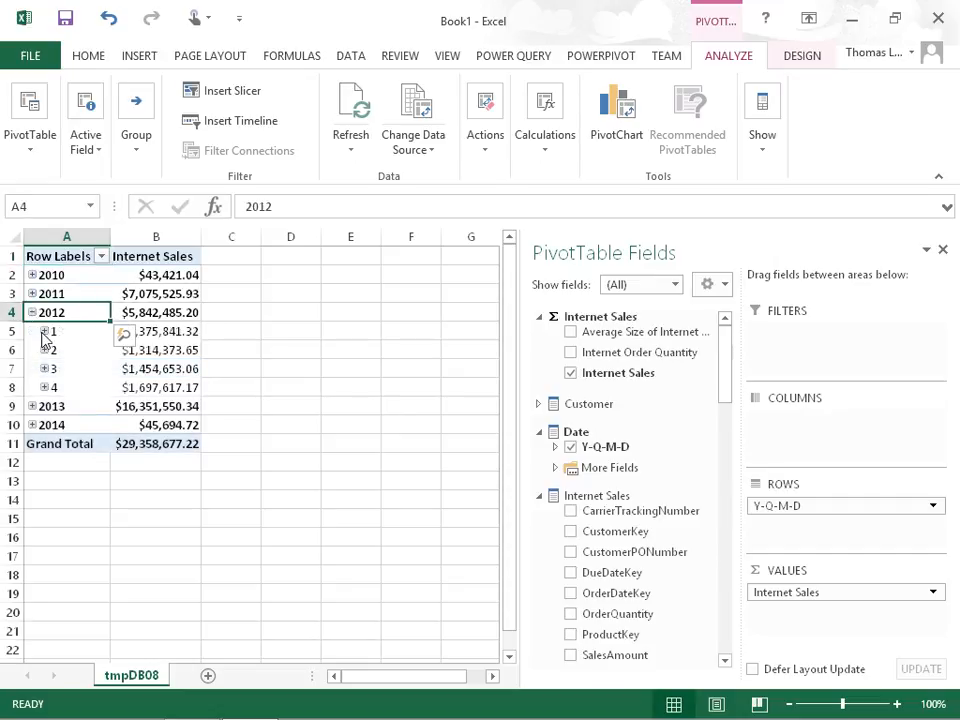
pyautogui.click(44, 331)
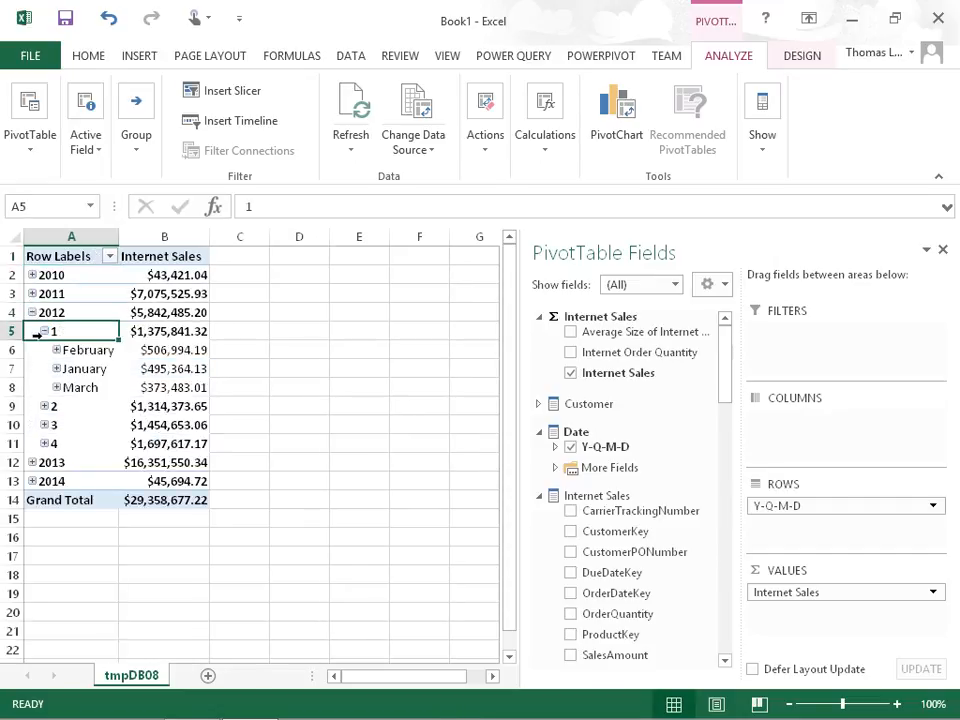
pyautogui.click(88, 349)
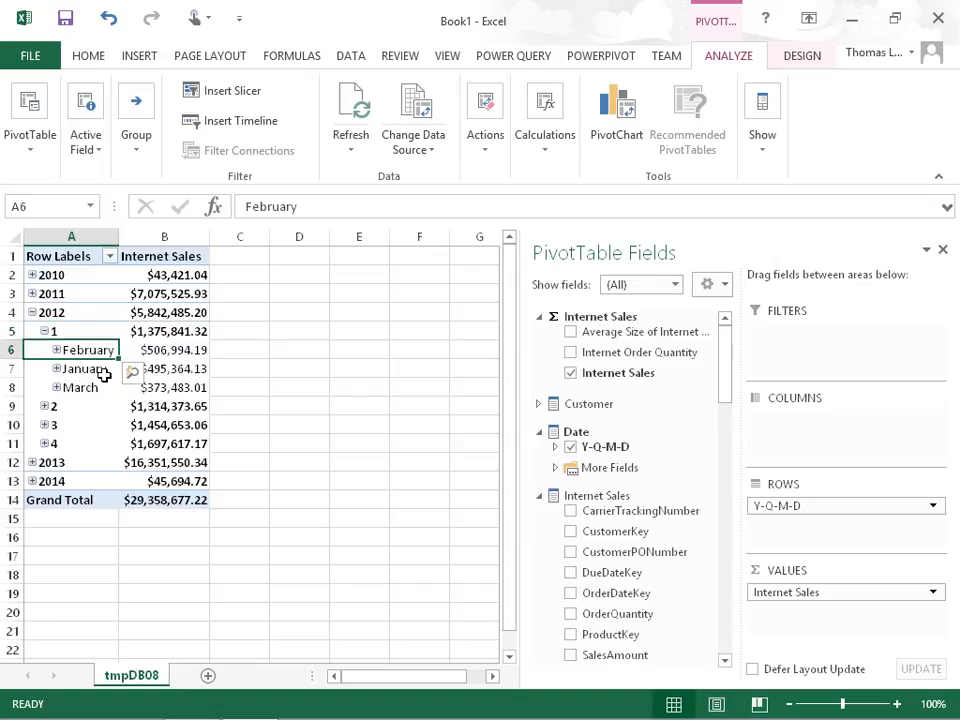
pyautogui.click(100, 369)
pyautogui.click(105, 389)
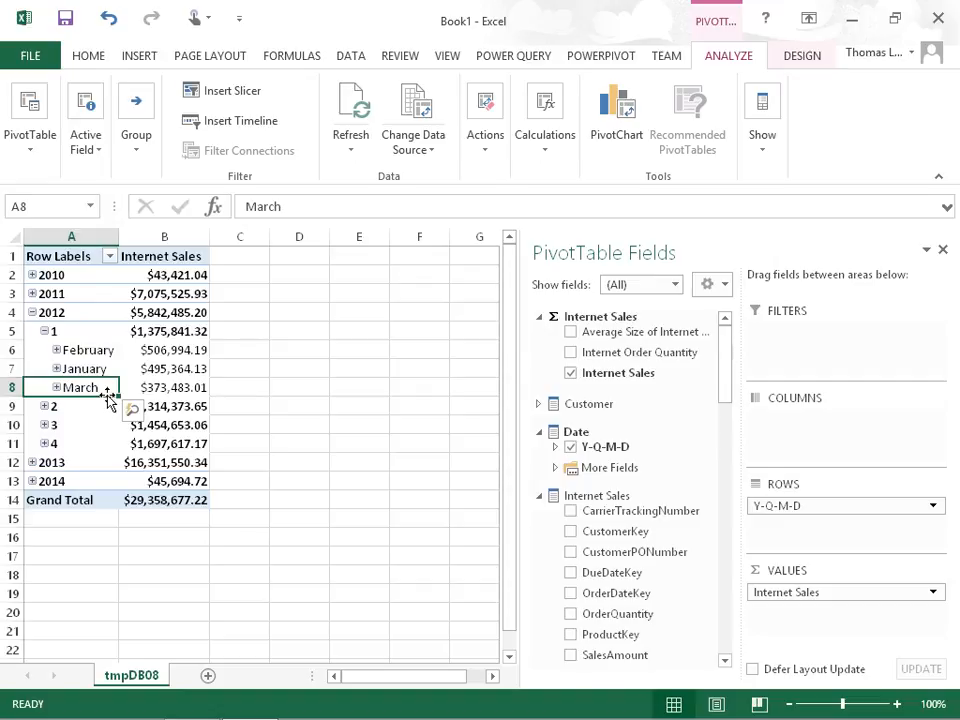
# Step: Return to Visual Studio and rename the Date table's EnglishMonthName column to Month
pyautogui.click(860, 26)
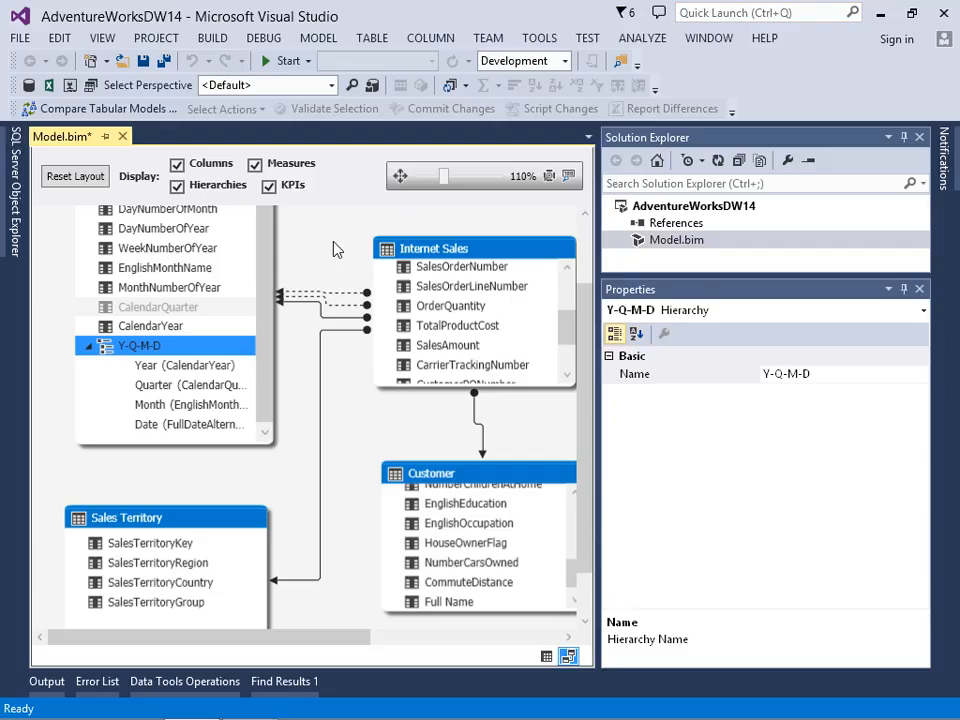
pyautogui.click(159, 270)
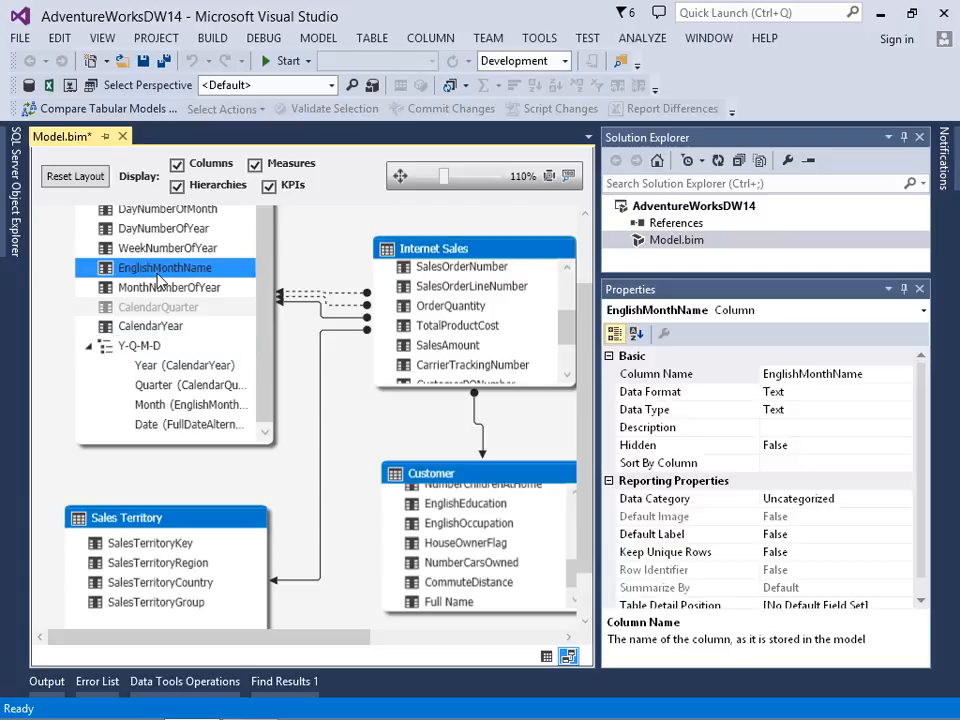
pyautogui.click(805, 376)
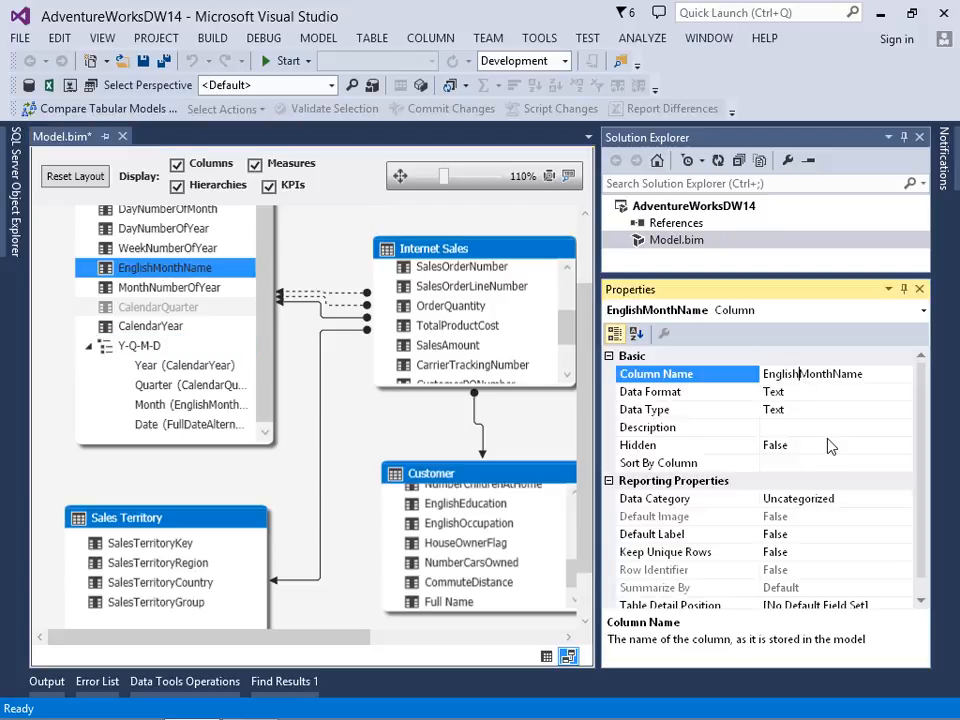
pyautogui.press('BackSpace')
pyautogui.press('BackSpace')
pyautogui.press('BackSpace')
pyautogui.press('BackSpace')
pyautogui.press('BackSpace')
pyautogui.press('BackSpace')
pyautogui.press('BackSpace')
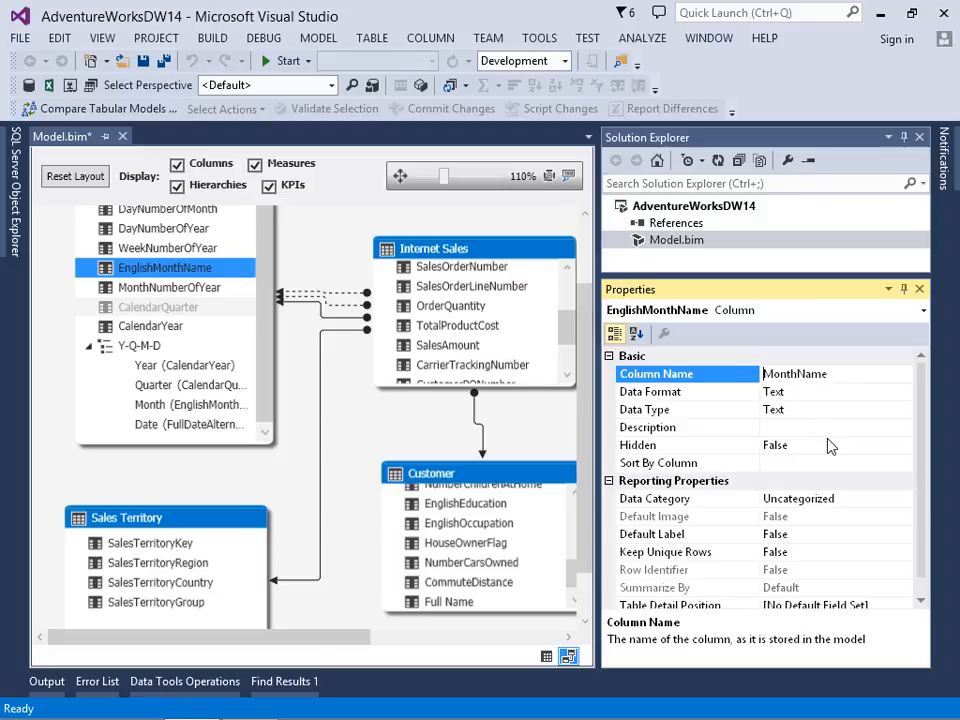
pyautogui.press('End')
pyautogui.press('BackSpace')
pyautogui.press('BackSpace')
pyautogui.press('BackSpace')
pyautogui.press('BackSpace')
pyautogui.press('Return')
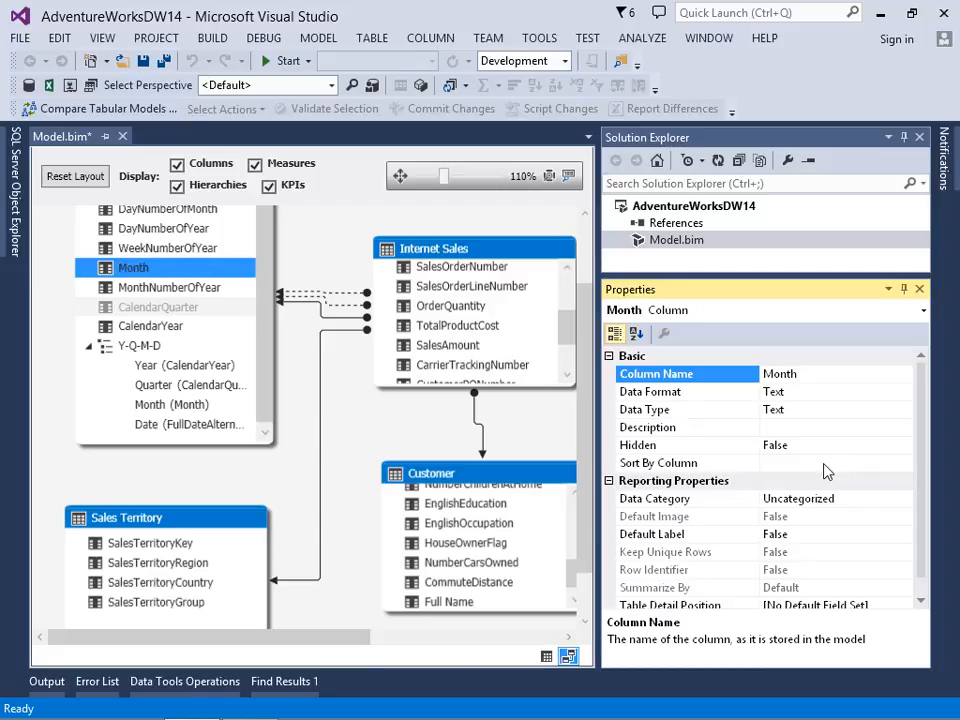
# Step: Sort the Date table's Month column by MonthNumberOfYear and inspect the Month level of the Y-Q-M-D hierarchy
pyautogui.click(826, 464)
pyautogui.click(904, 466)
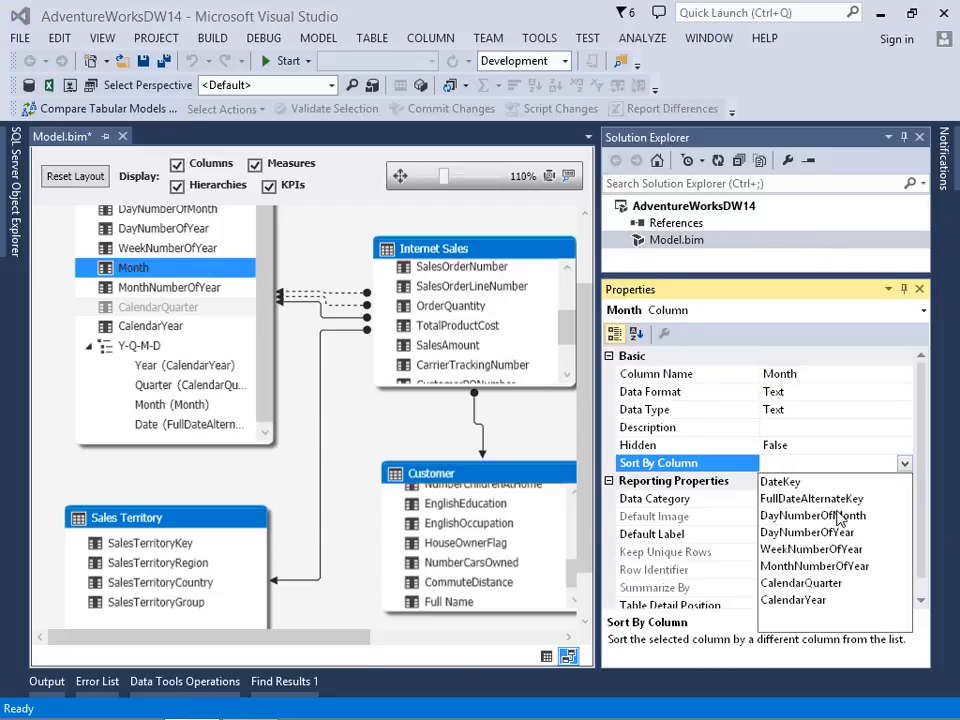
pyautogui.click(782, 567)
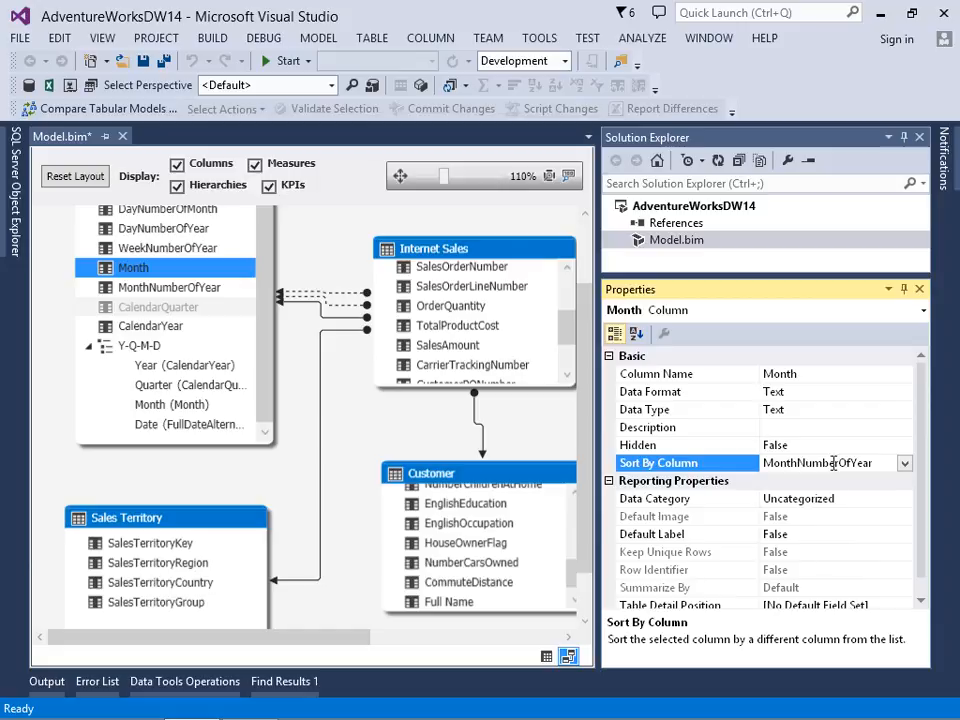
pyautogui.click(180, 416)
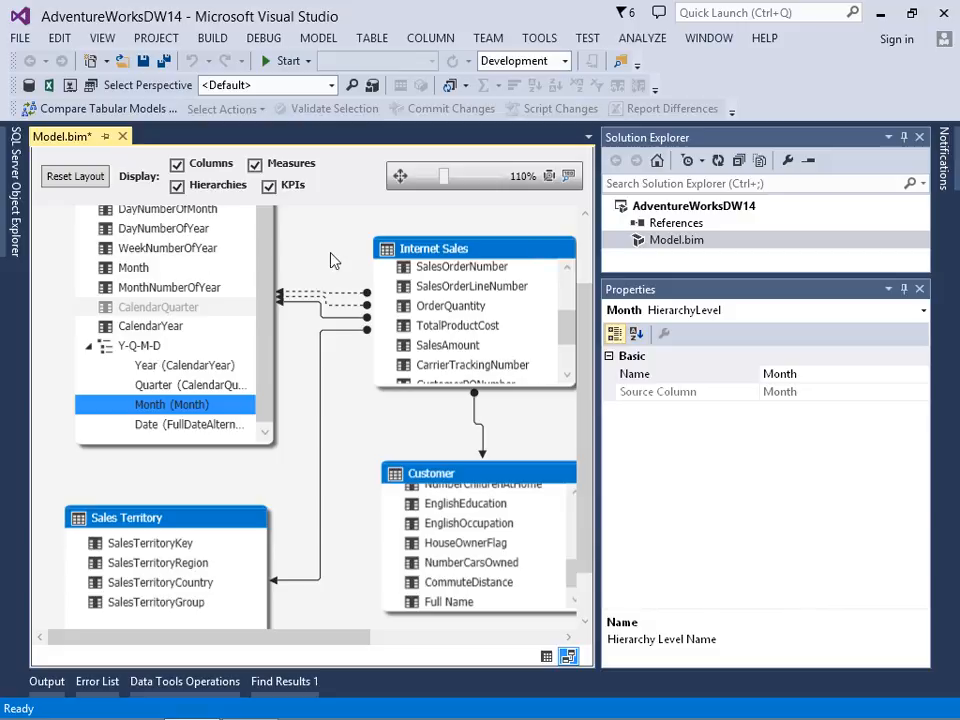
pyautogui.moveTo(589, 317); pyautogui.dragTo(583, 262)
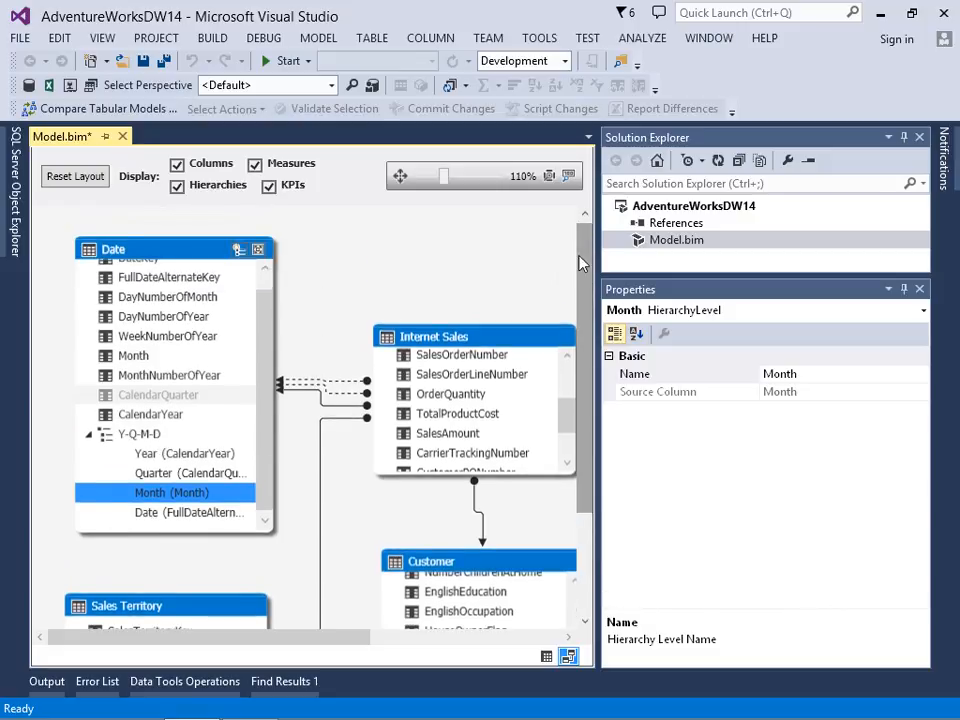
# Step: Hide the Date table's DateKey and FullDateAlternateKey columns from client tools
pyautogui.scroll(1, 262, 283)
pyautogui.click(155, 275)
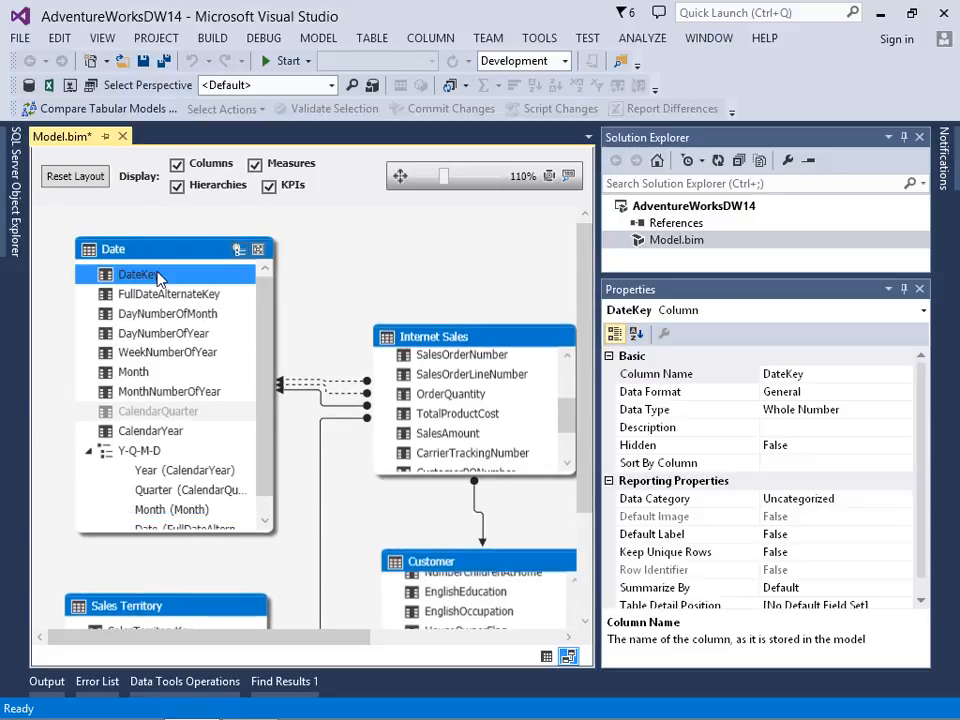
pyautogui.rightClick(155, 273)
pyautogui.click(93, 378)
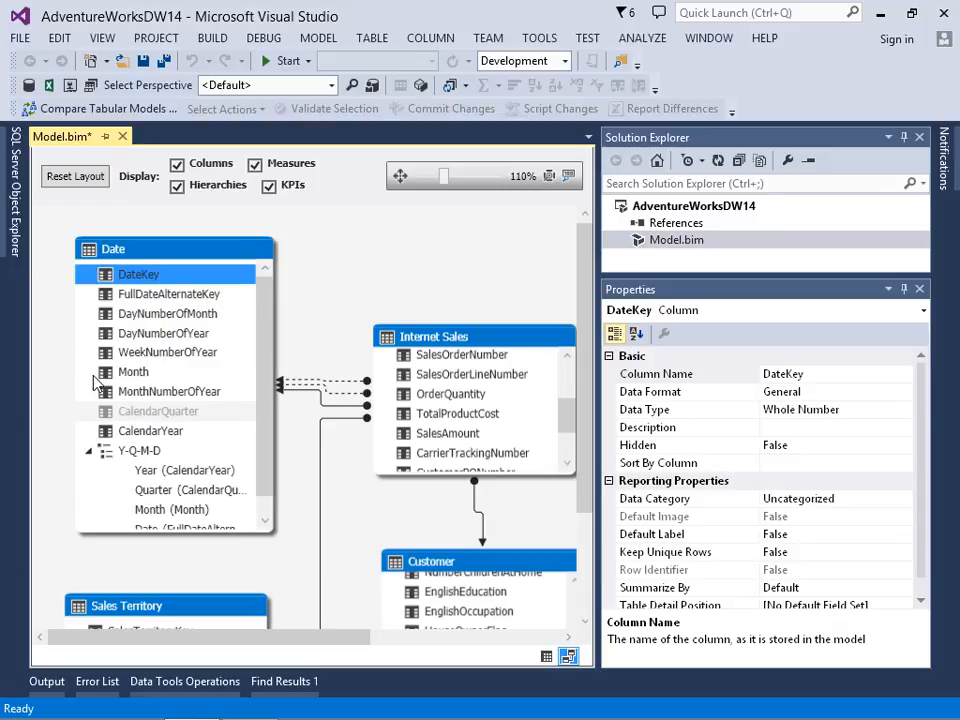
pyautogui.rightClick(185, 294)
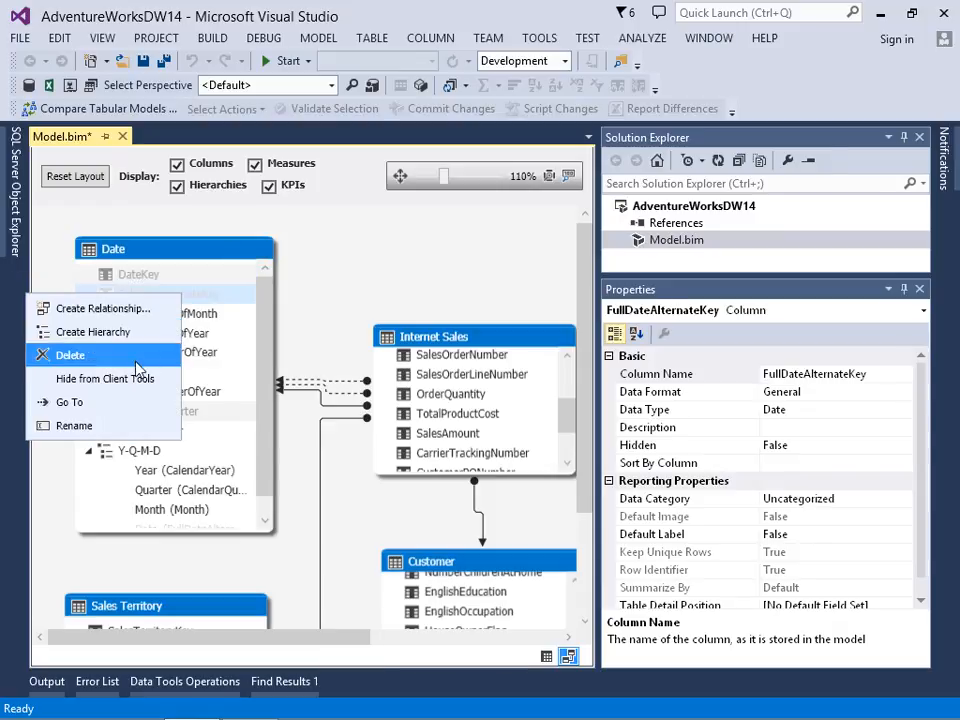
pyautogui.click(105, 379)
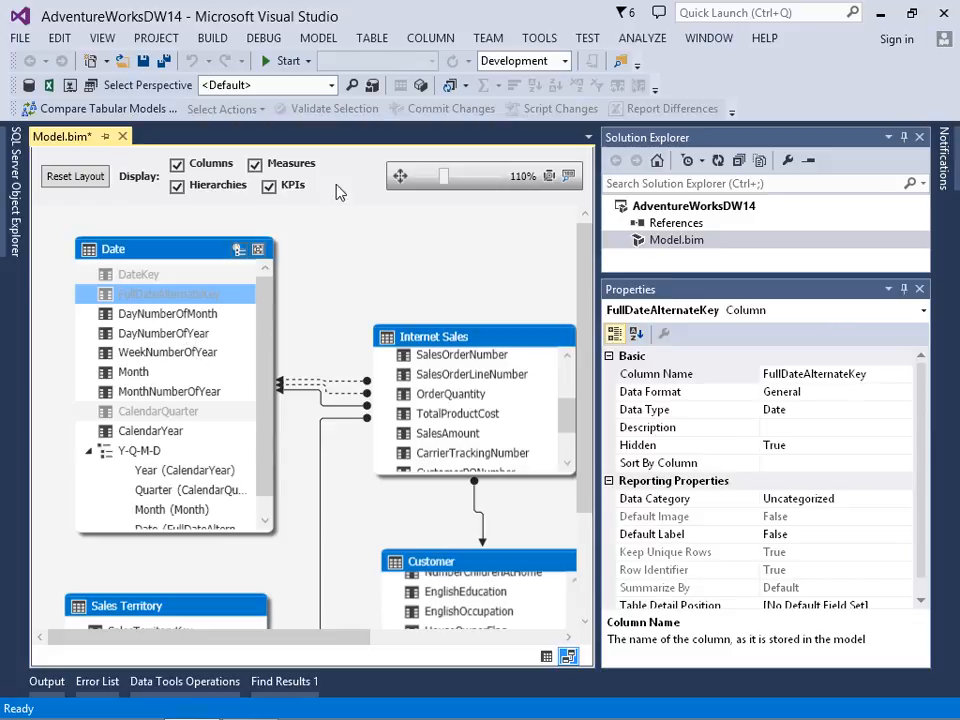
# Step: Switch to Excel and refresh all data connections in the PivotTable workbook
pyautogui.click(248, 703)
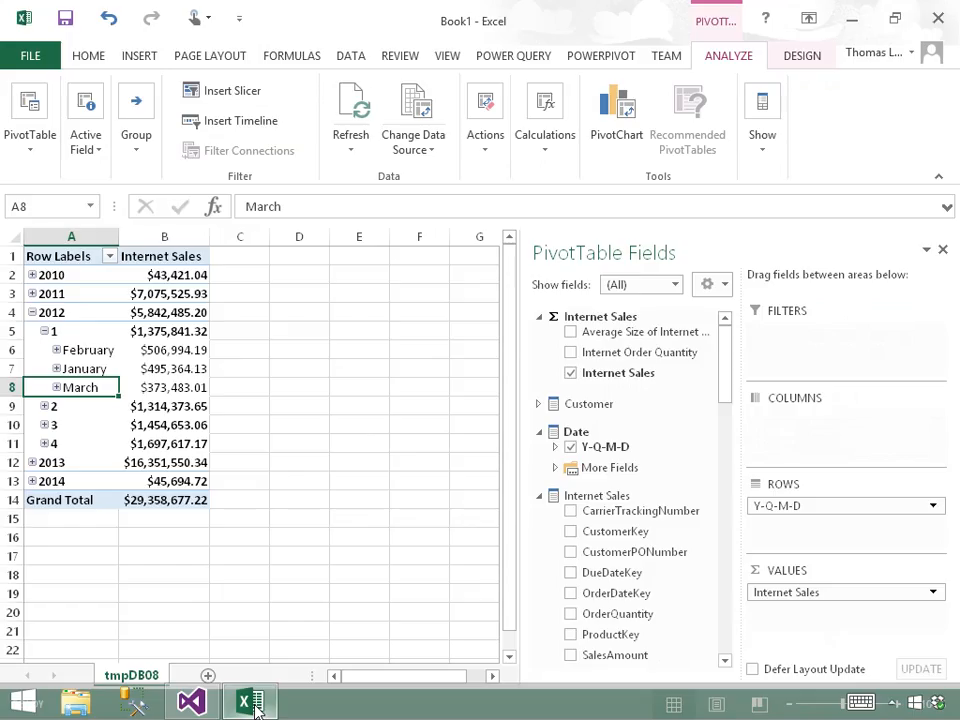
pyautogui.click(348, 62)
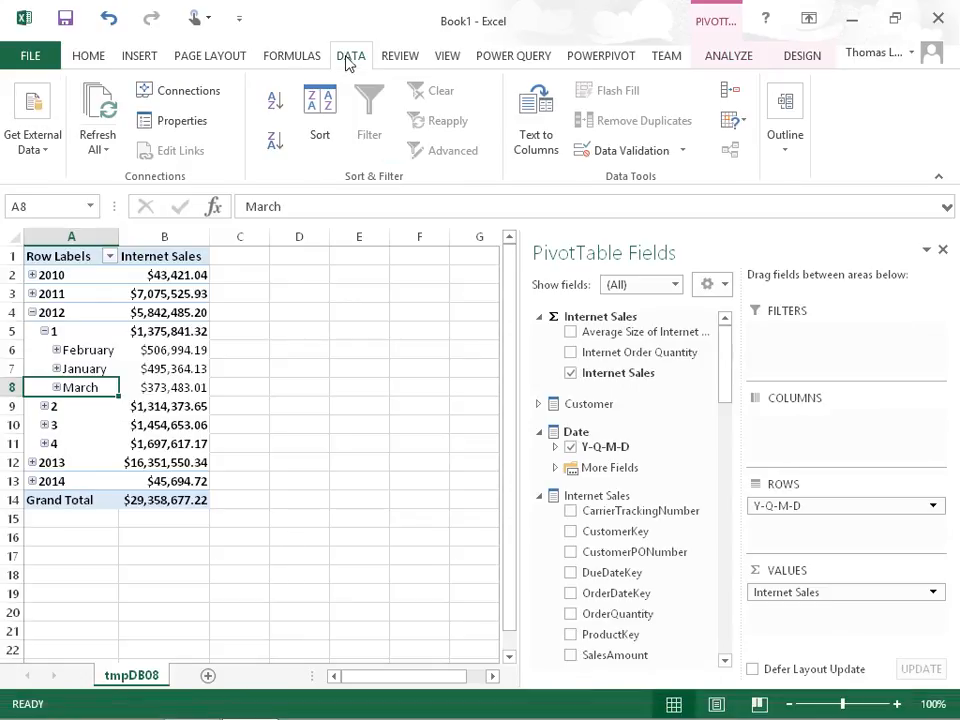
pyautogui.click(105, 113)
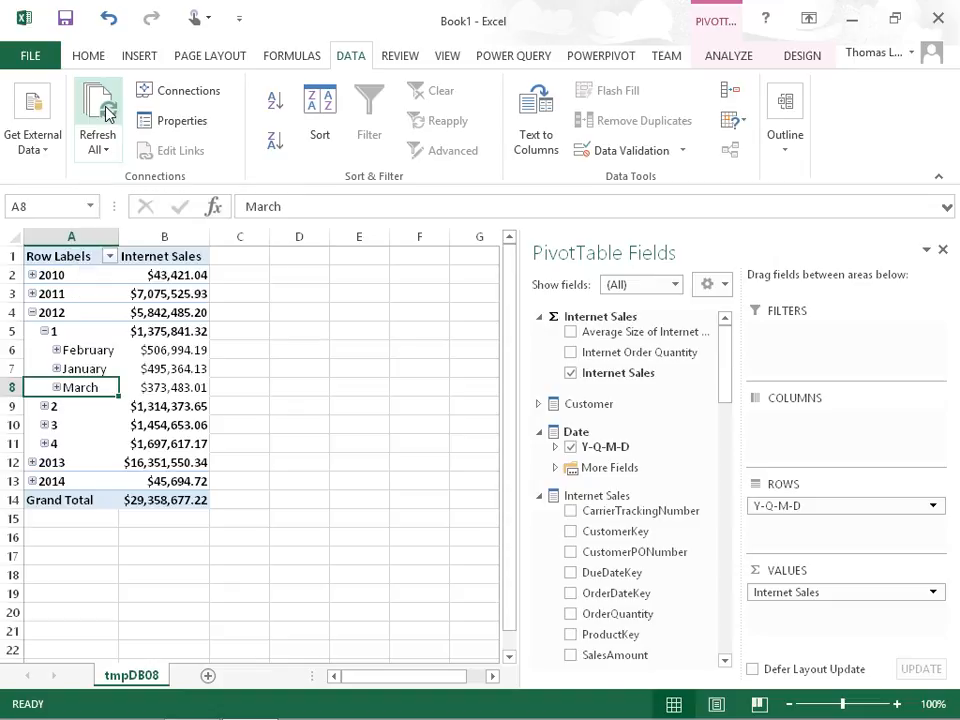
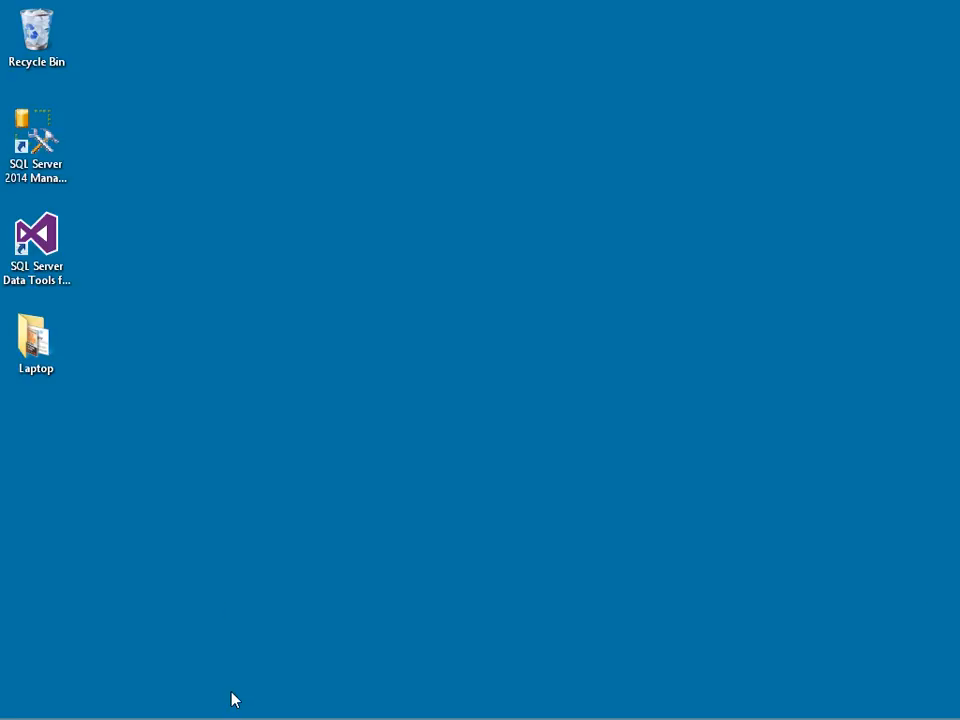
# Step: Launch SQL Server Data Tools and open the AdventureWorksDW14 solution from the C:\SSAS\Tabular folder
pyautogui.doubleClick(55, 235)
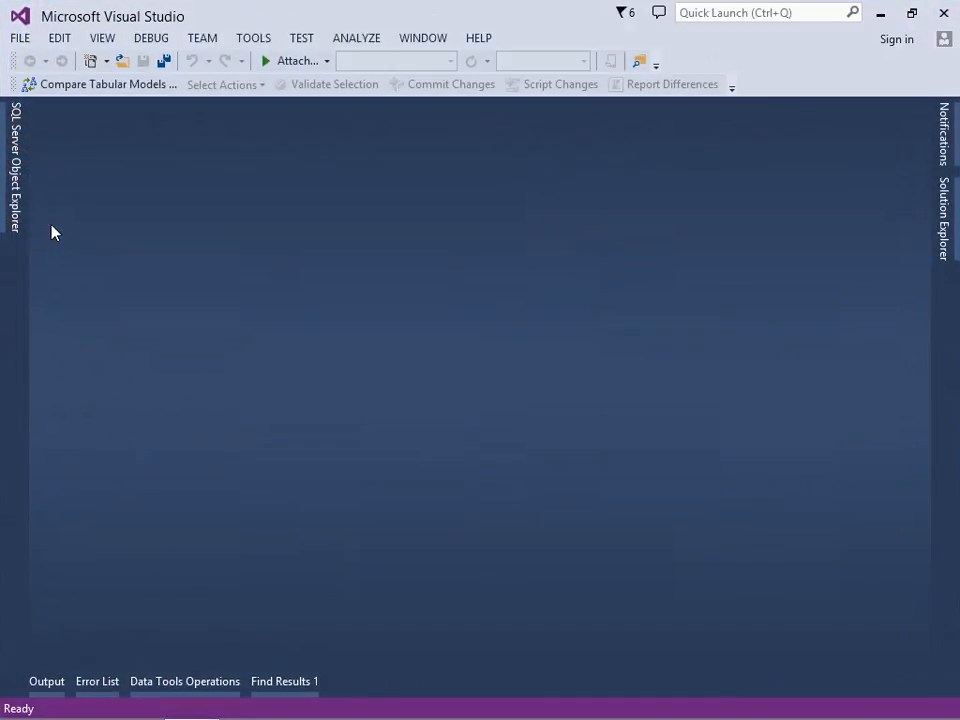
pyautogui.click(18, 38)
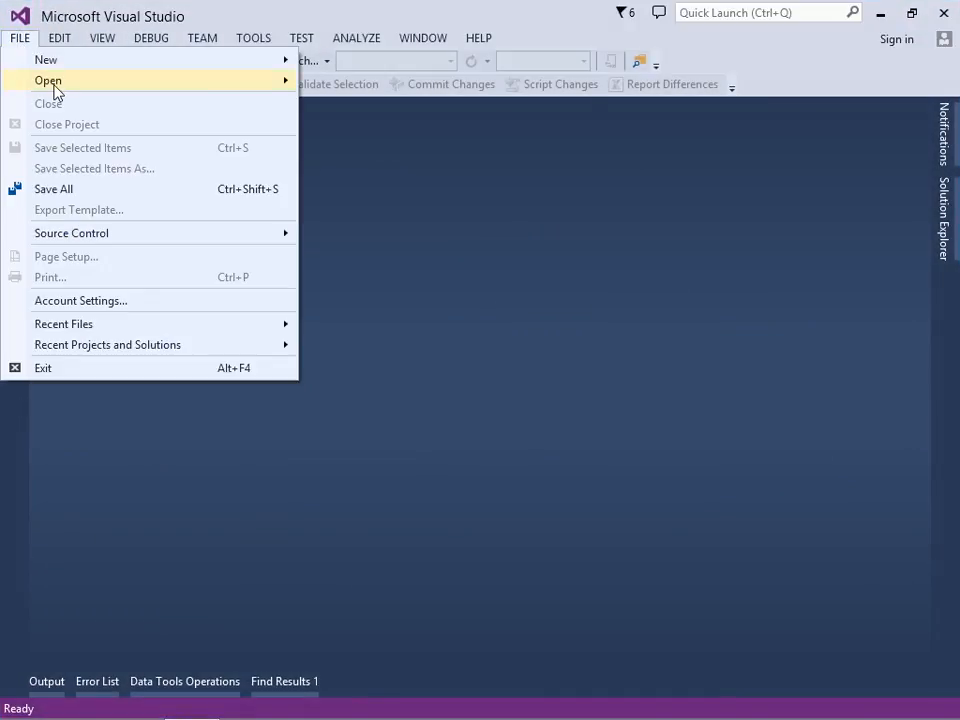
pyautogui.moveTo(53, 88)
pyautogui.click(369, 109)
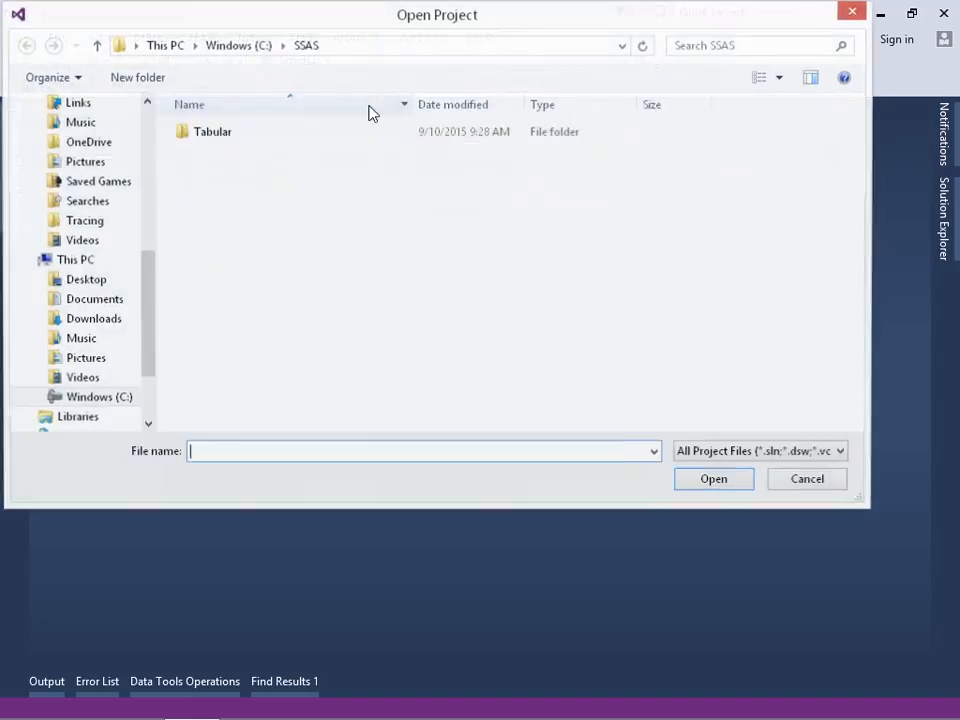
pyautogui.doubleClick(217, 143)
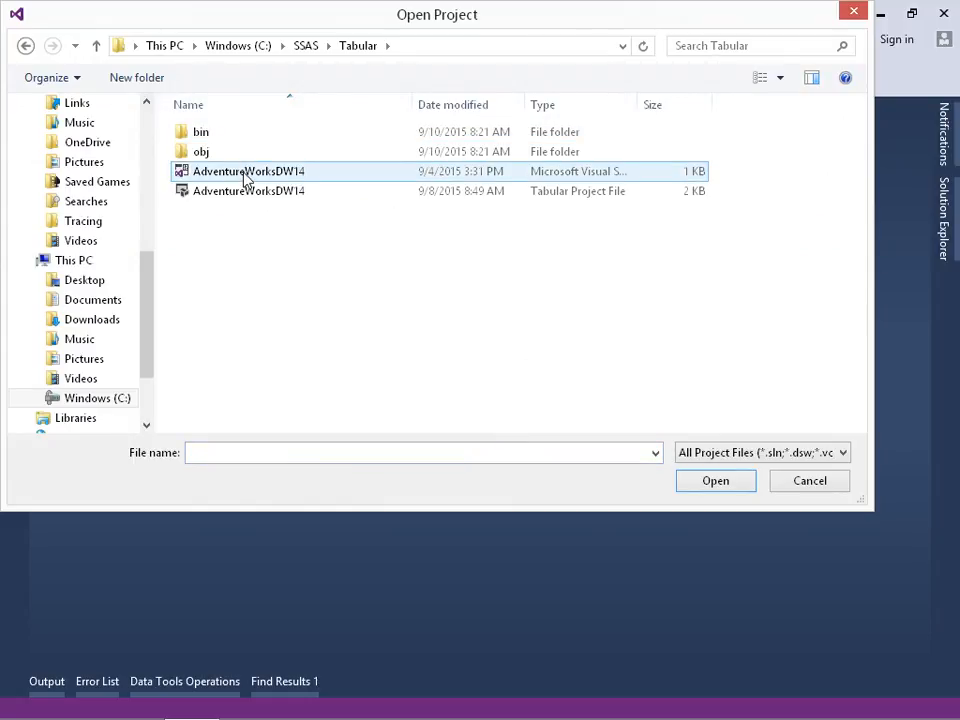
pyautogui.doubleClick(246, 175)
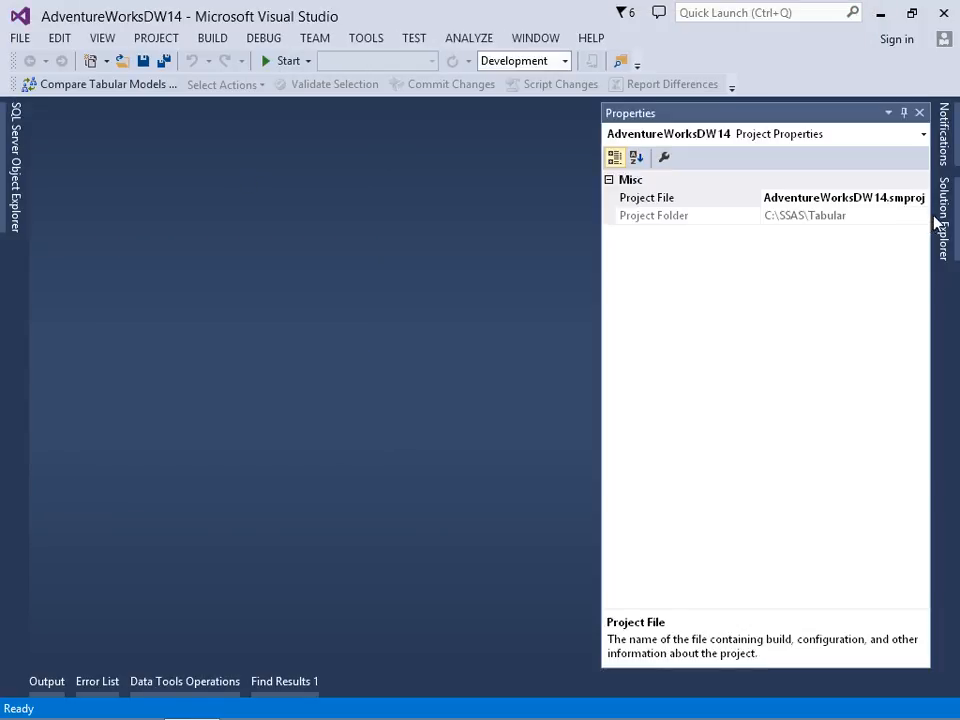
# Step: Open Model.bim in the designer and widen the table grid area
pyautogui.click(944, 220)
pyautogui.click(909, 113)
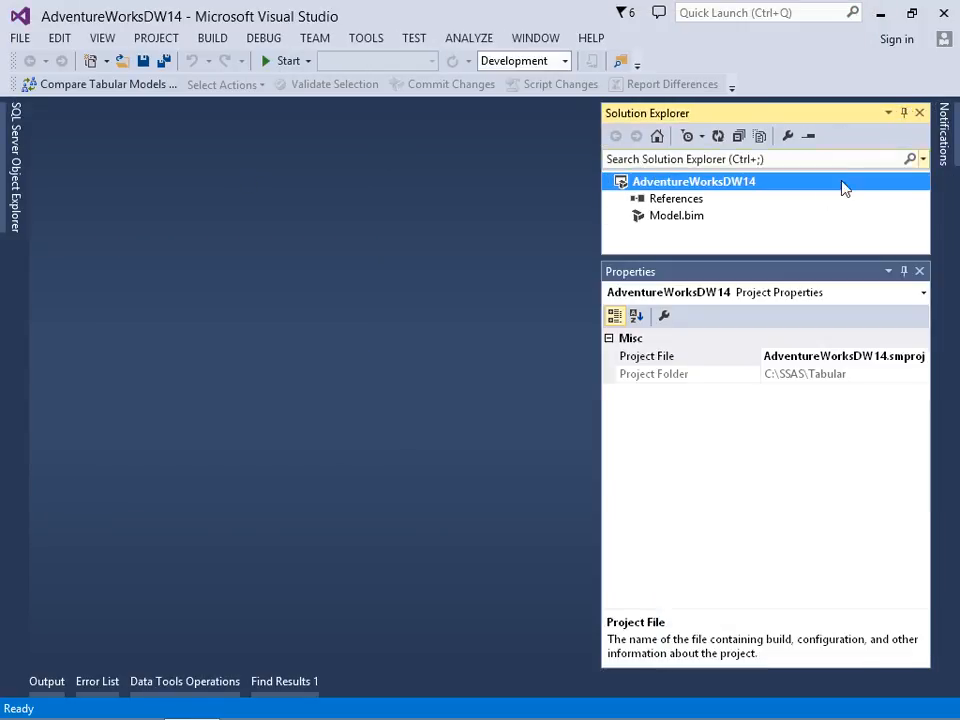
pyautogui.click(680, 220)
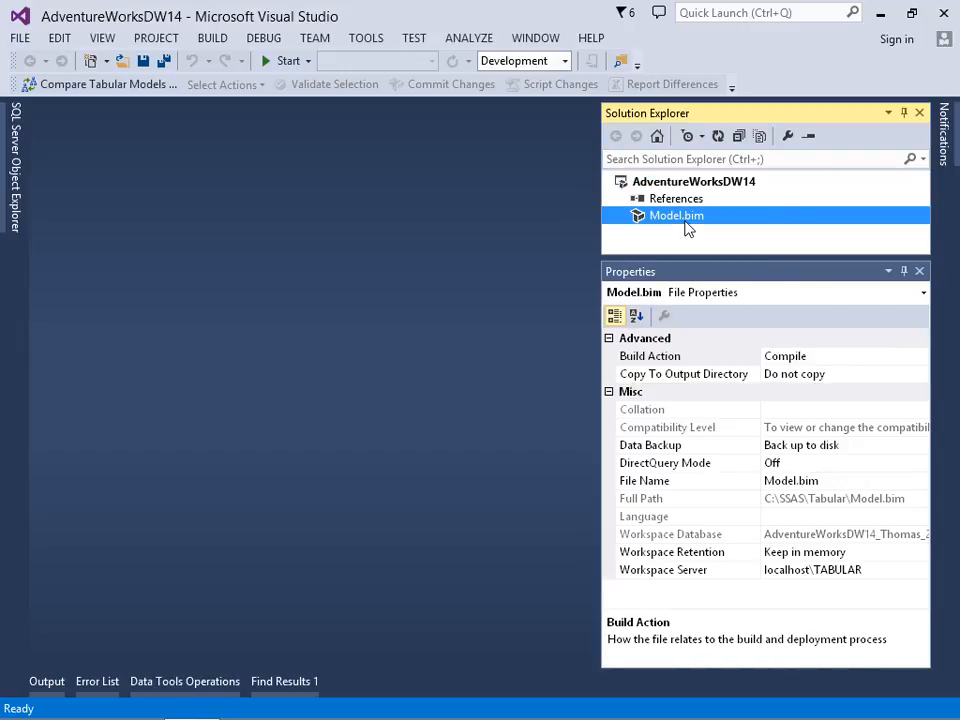
pyautogui.doubleClick(687, 228)
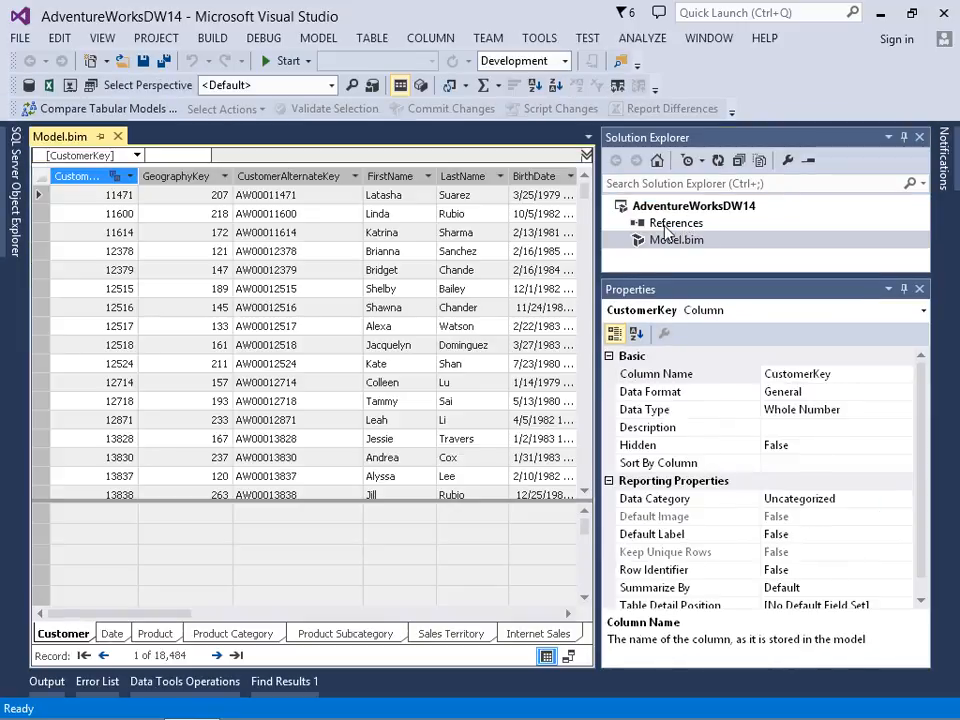
pyautogui.moveTo(598, 244); pyautogui.dragTo(750, 258)
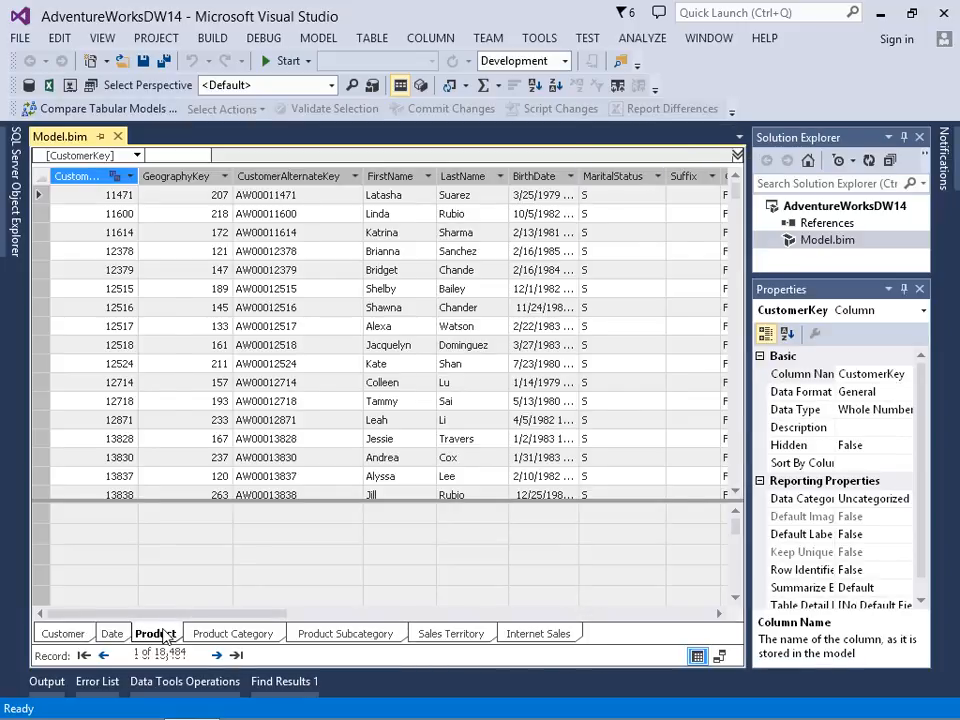
# Step: Examine the Product, Product Subcategory and Product Category tables in grid and diagram views, focusing on their linking keys and English name columns
pyautogui.click(158, 634)
pyautogui.click(224, 634)
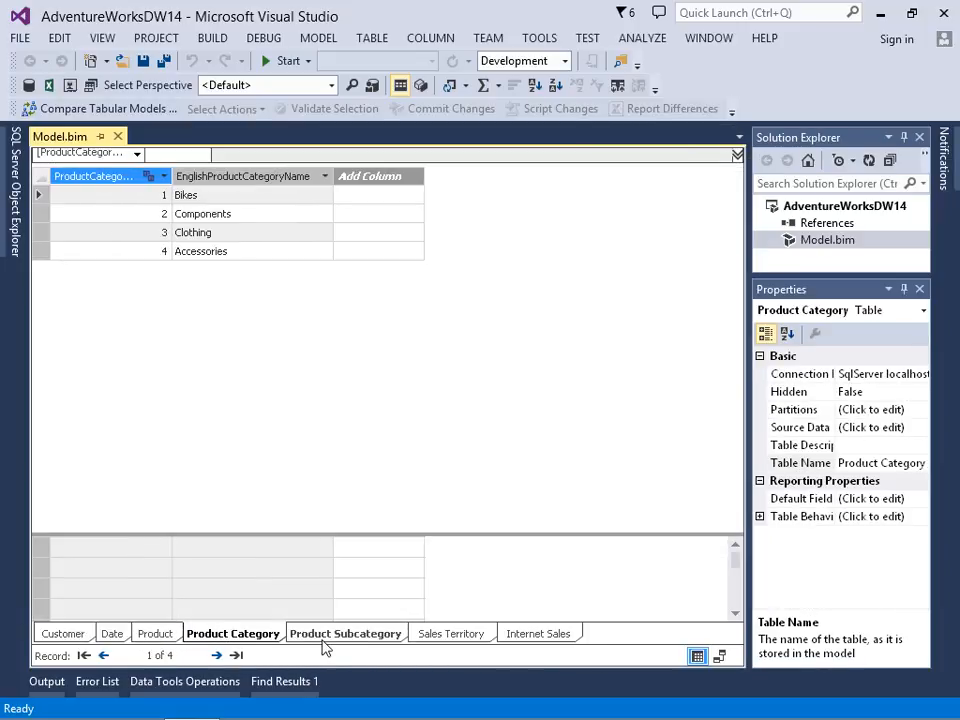
pyautogui.click(331, 637)
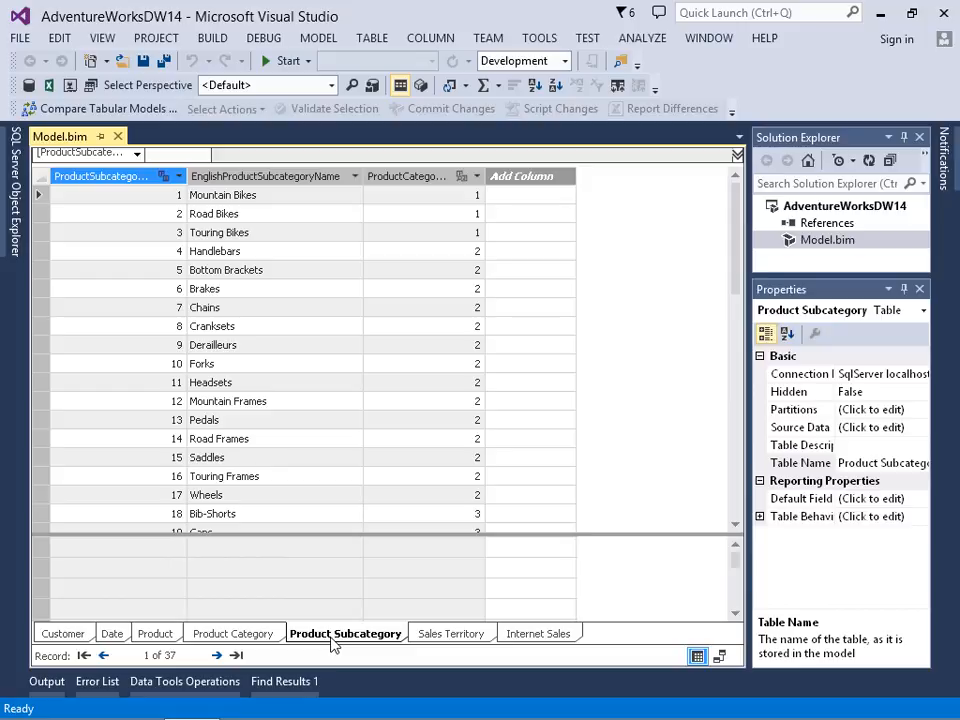
pyautogui.click(719, 658)
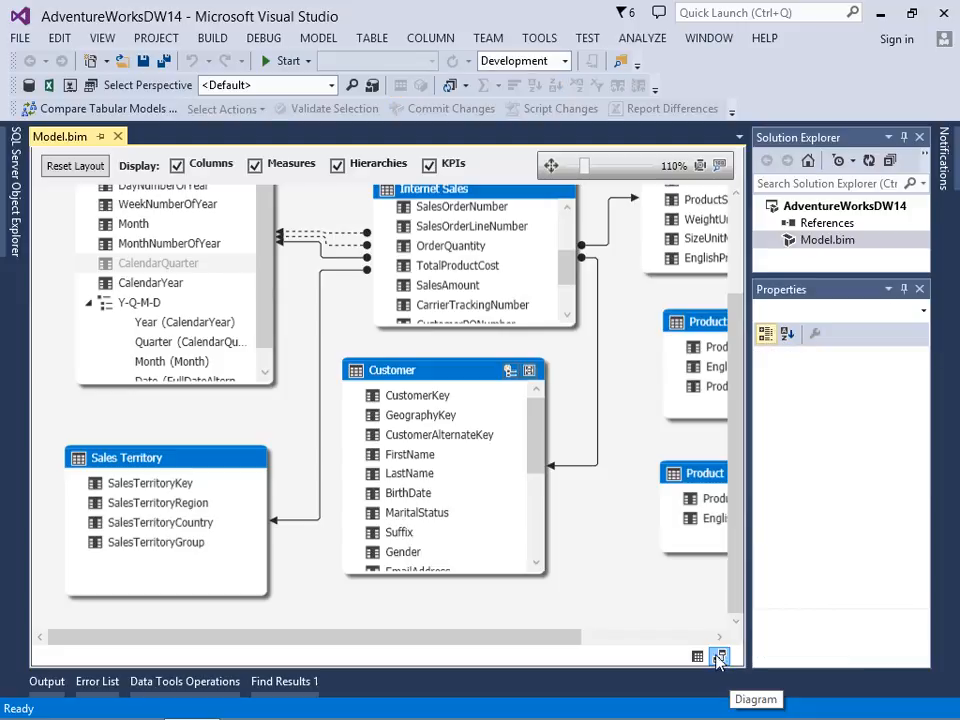
pyautogui.moveTo(566, 637); pyautogui.dragTo(700, 630)
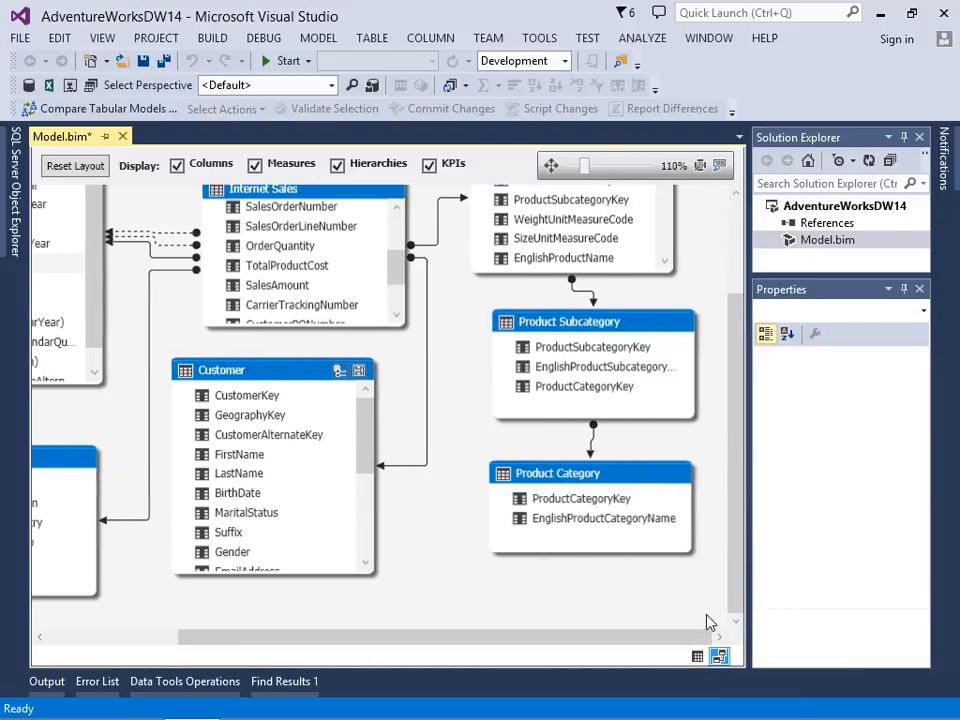
pyautogui.moveTo(735, 543); pyautogui.dragTo(741, 508)
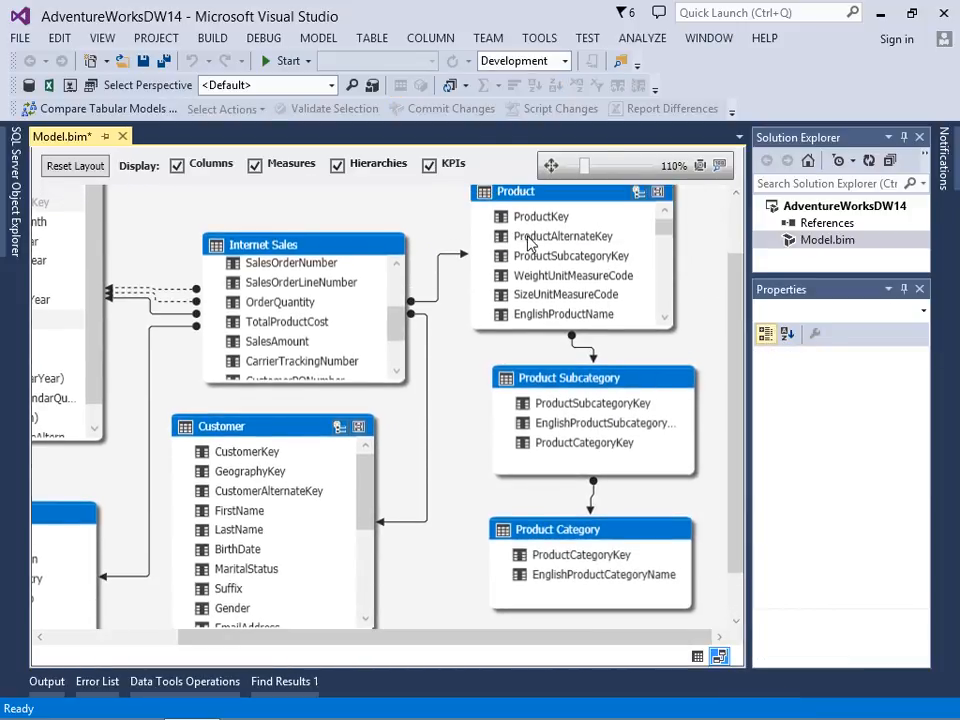
pyautogui.click(528, 220)
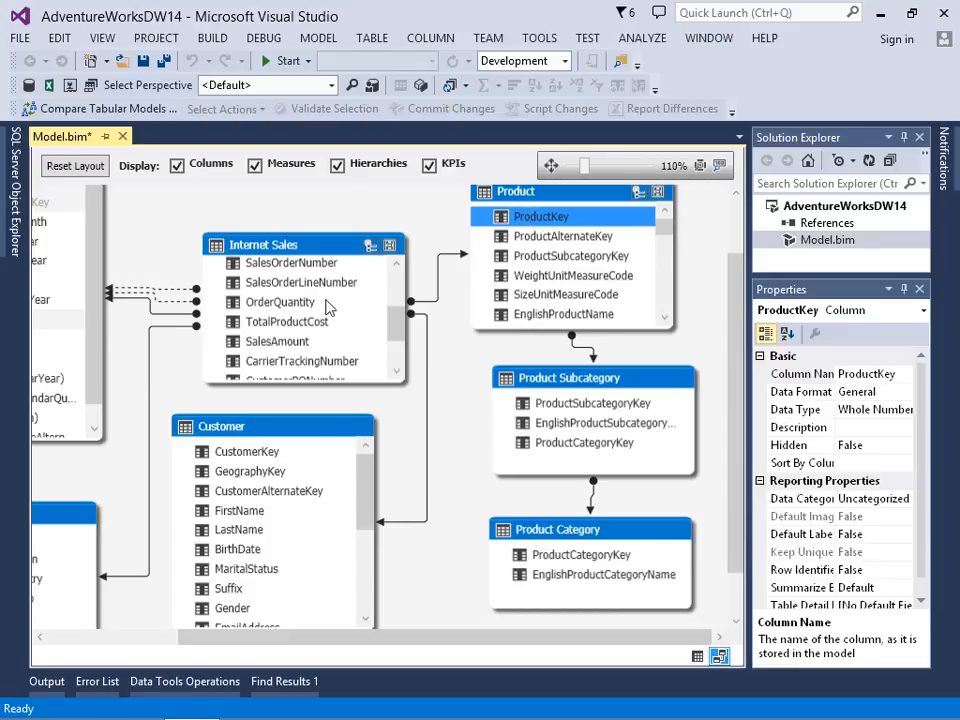
pyautogui.click(255, 244)
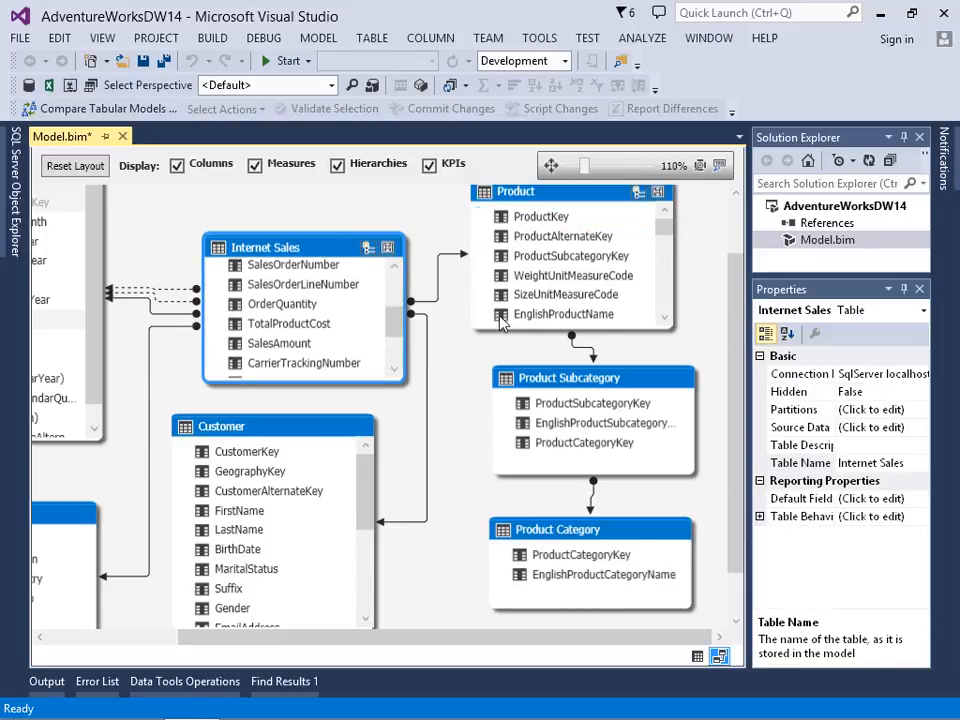
pyautogui.click(568, 259)
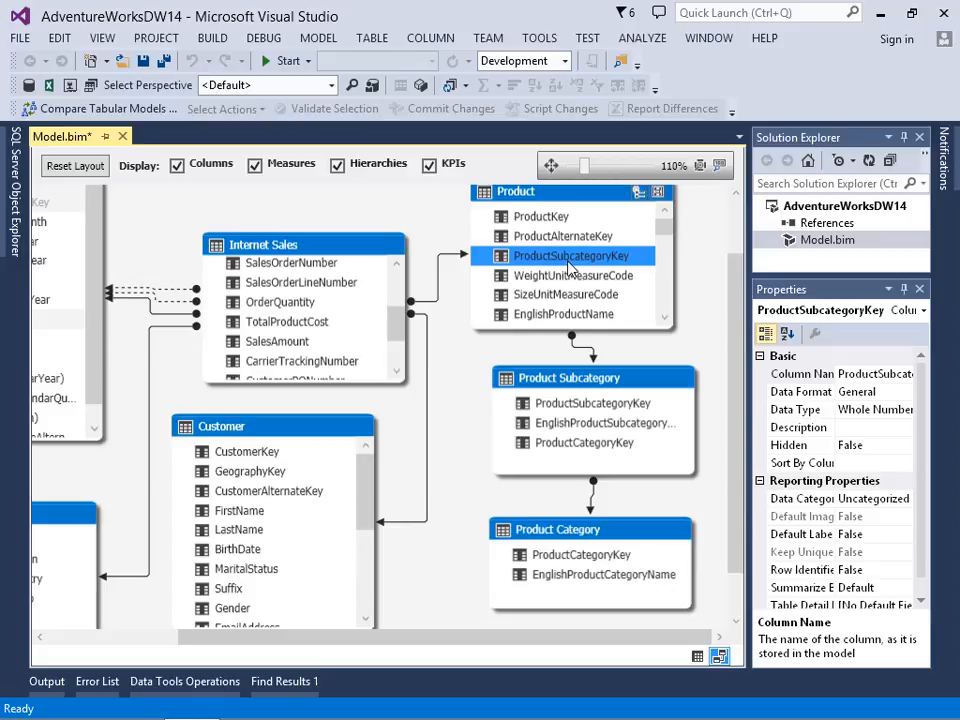
pyautogui.click(576, 426)
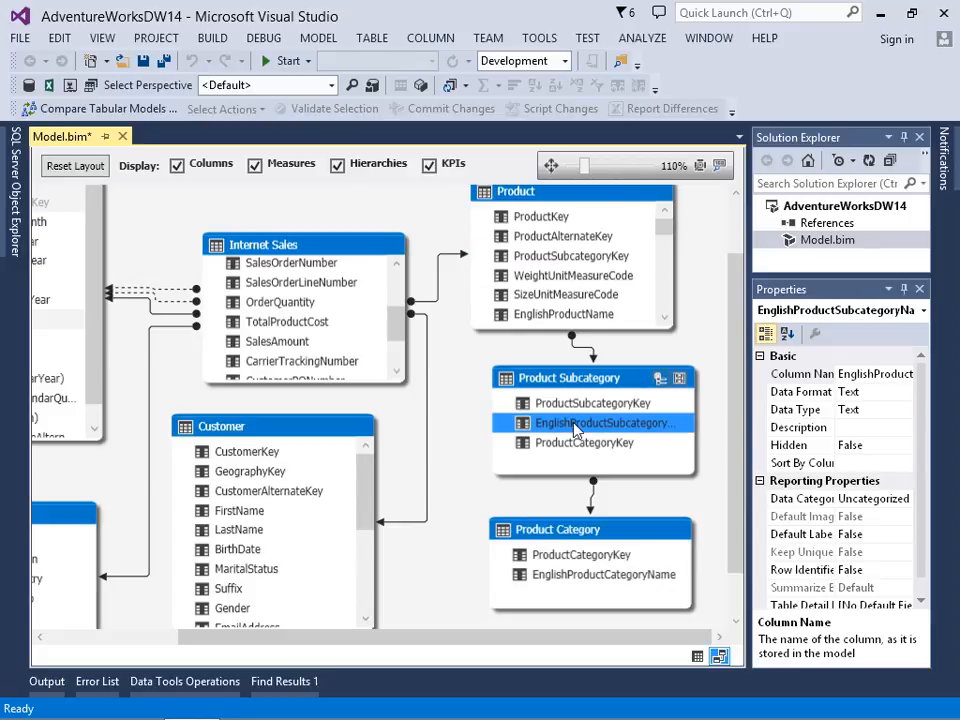
pyautogui.click(583, 442)
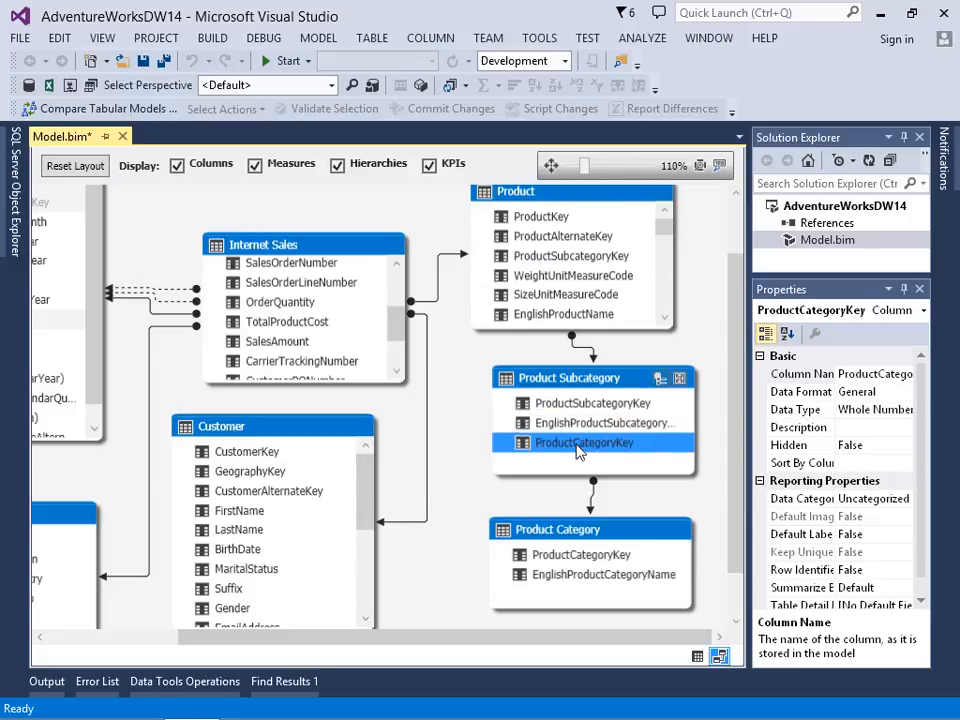
pyautogui.click(589, 576)
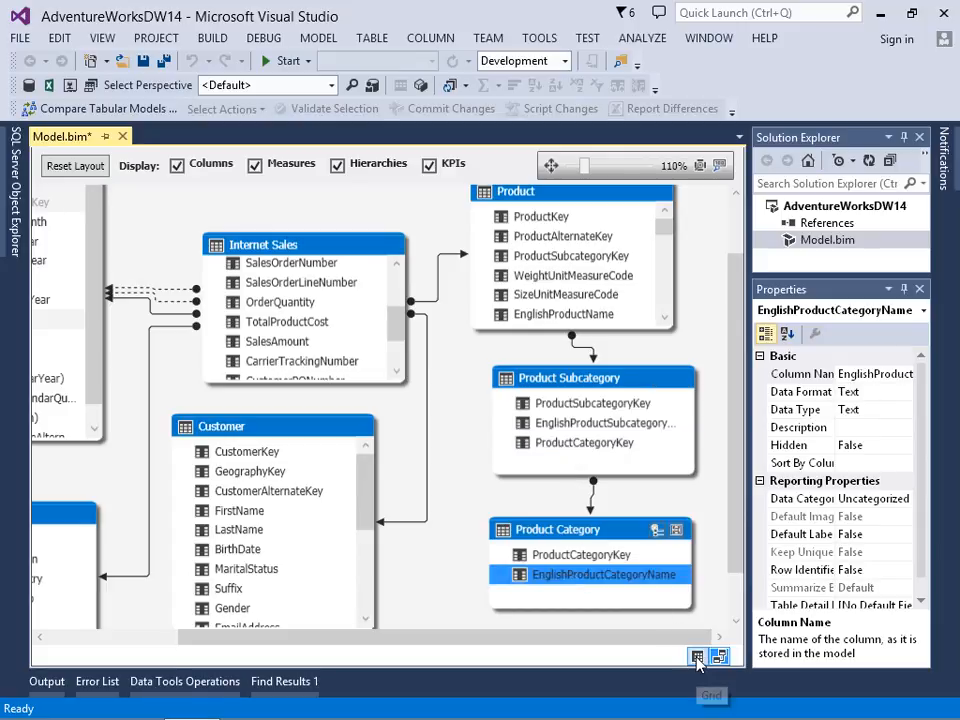
# Step: Return to grid view and start a calculated column at the end of the Product table using the RELATED function
pyautogui.click(697, 657)
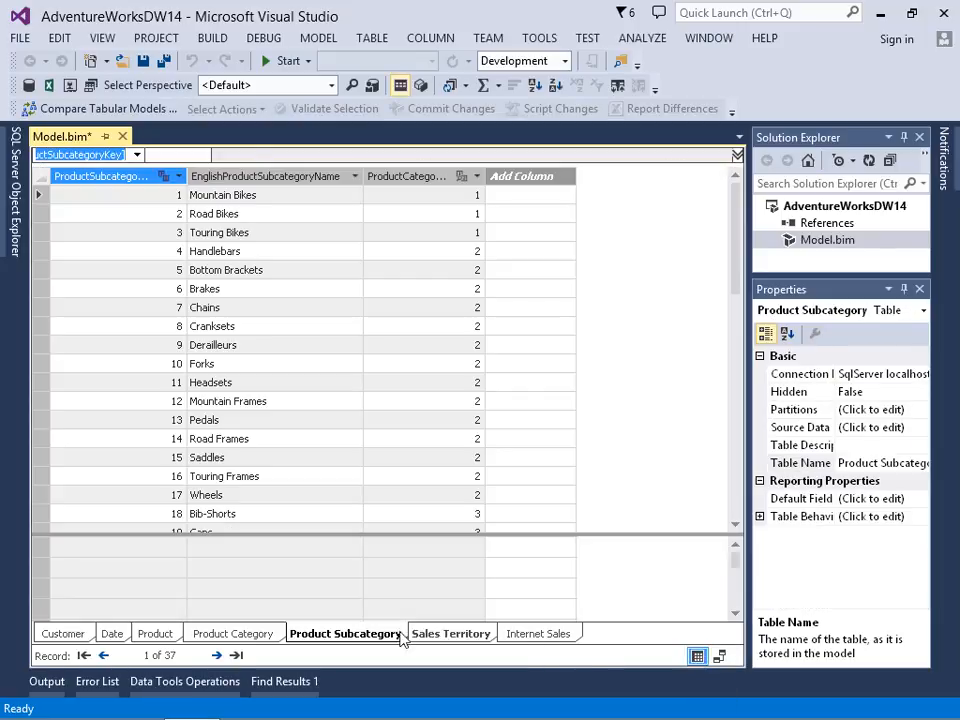
pyautogui.click(157, 634)
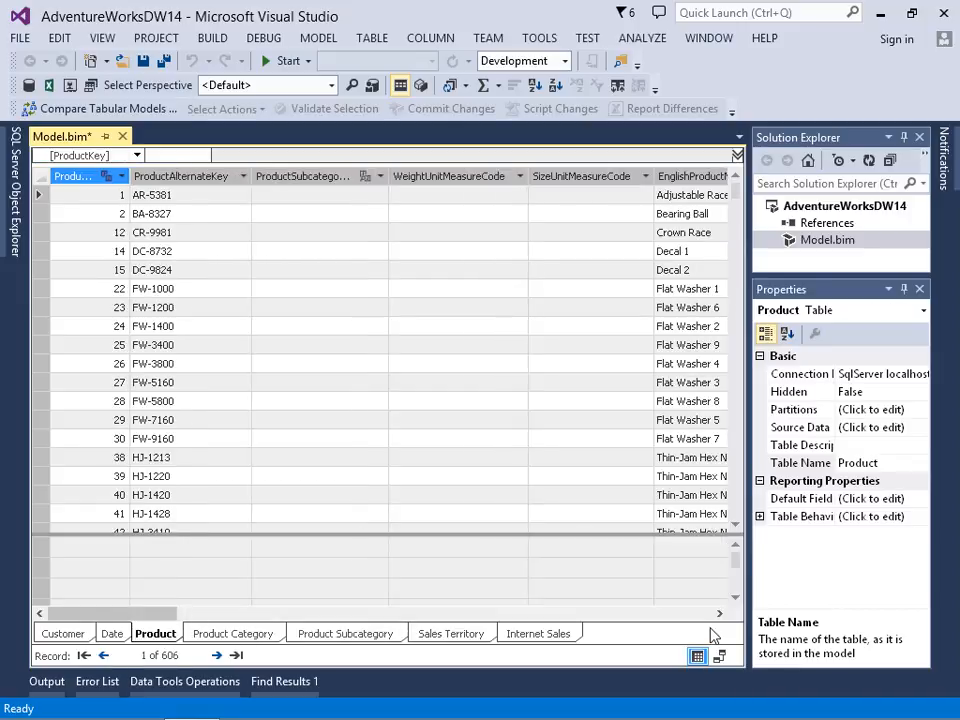
pyautogui.click(700, 616)
pyautogui.click(700, 616)
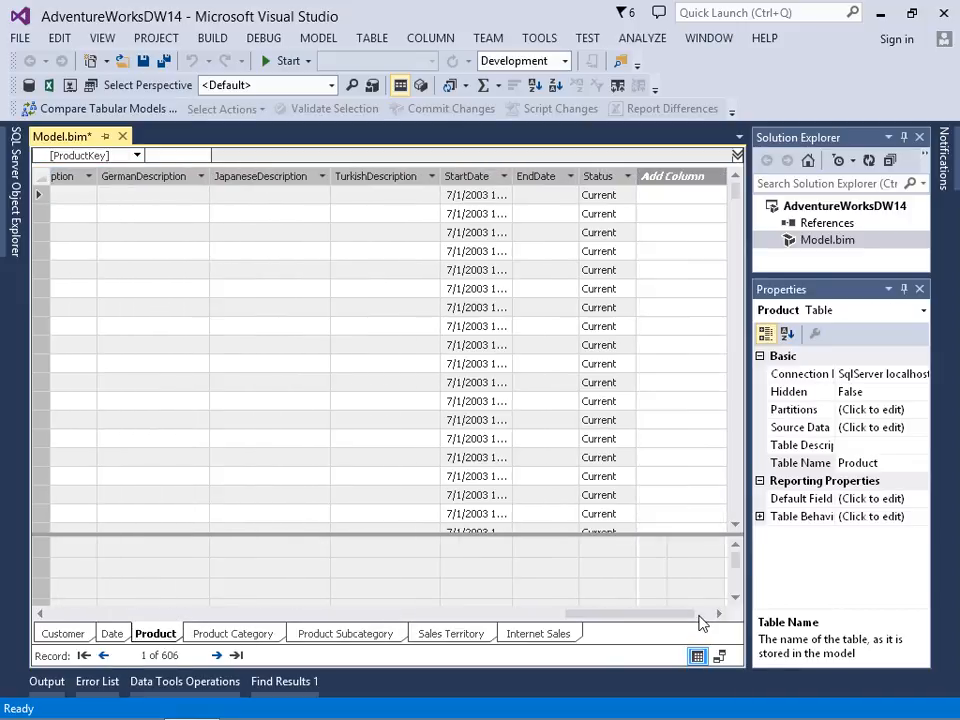
pyautogui.click(670, 198)
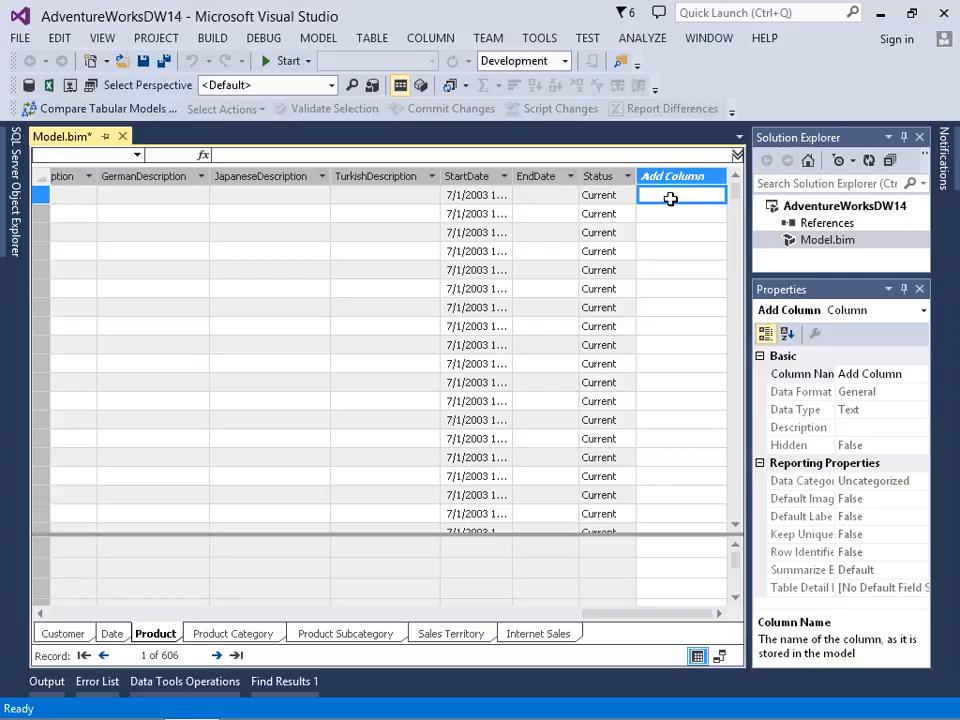
pyautogui.write('=')
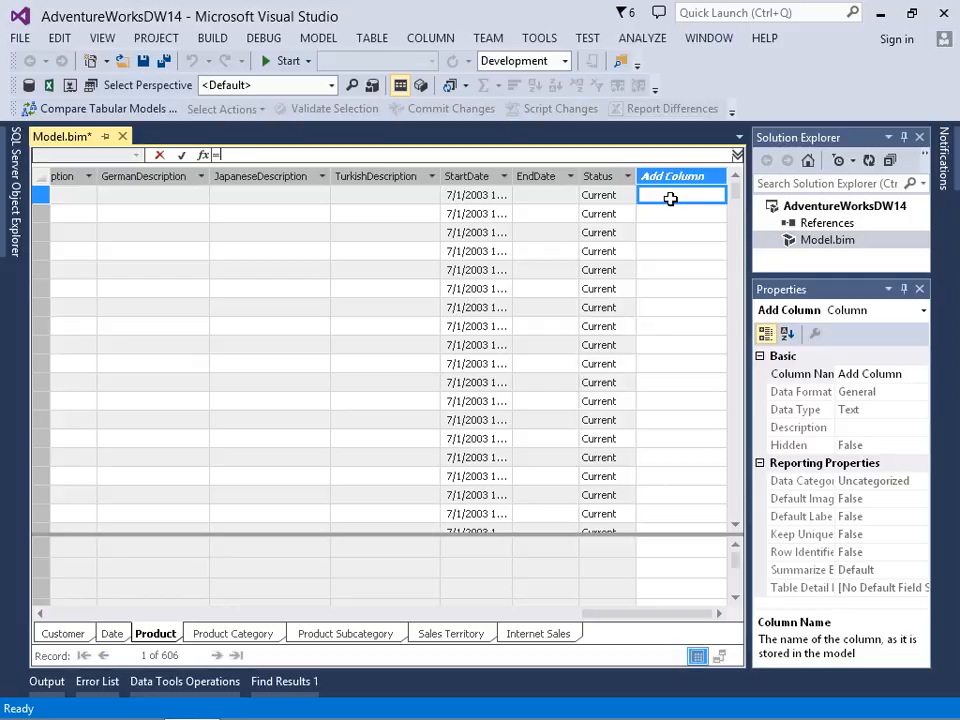
pyautogui.write('rel')
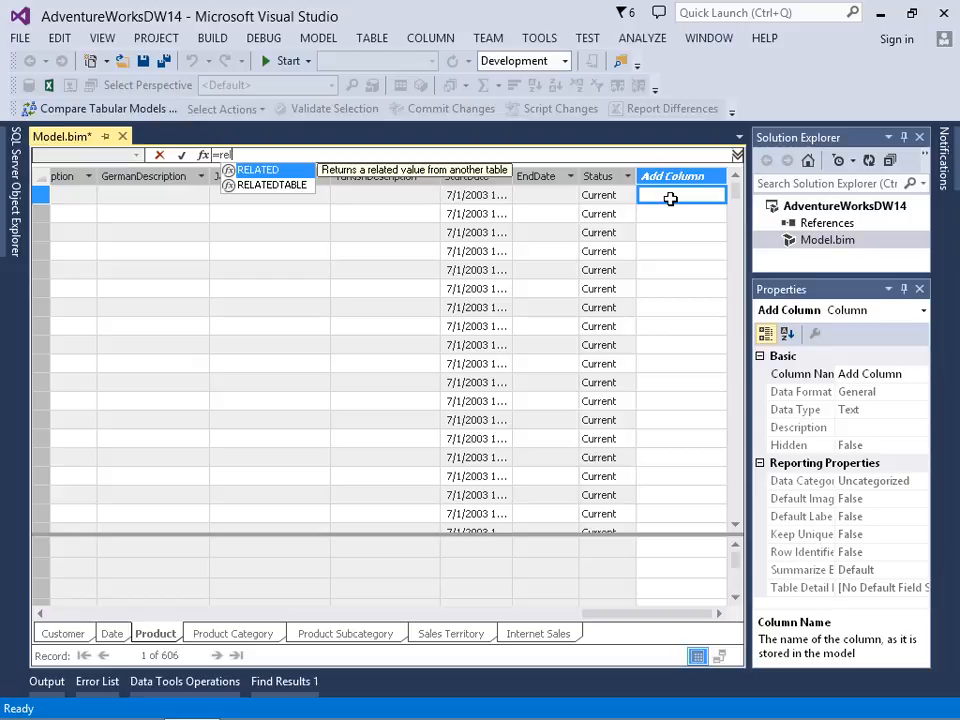
pyautogui.press('Tab')
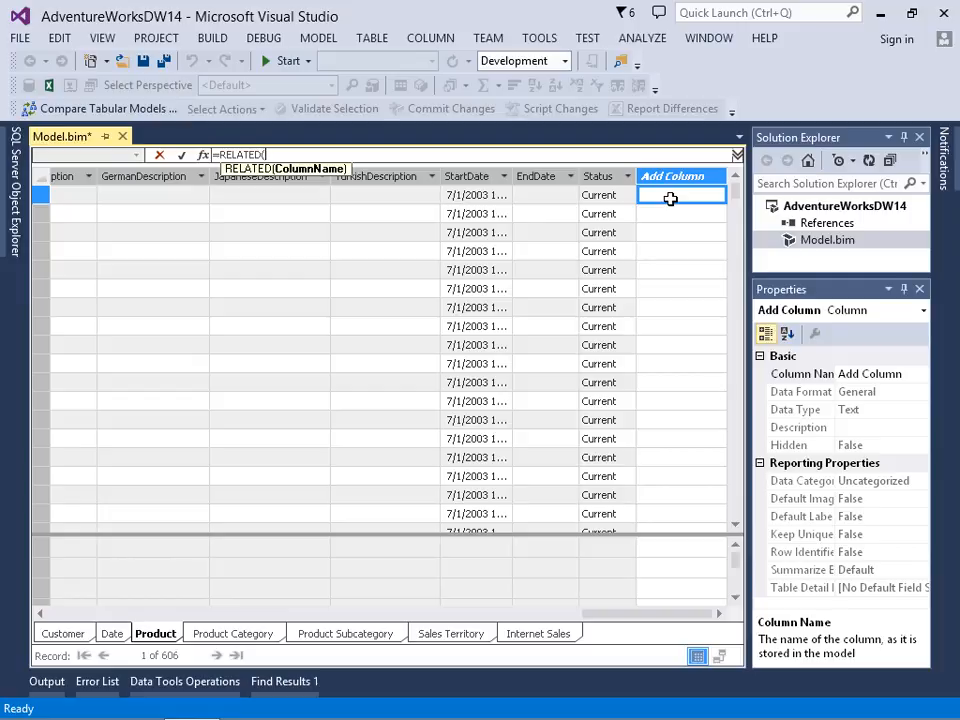
# Step: Complete the Product table's calculated column formula as =RELATED('Product Subcategory'[EnglishProductSubcategoryName]) and commit it
pyautogui.write('[')
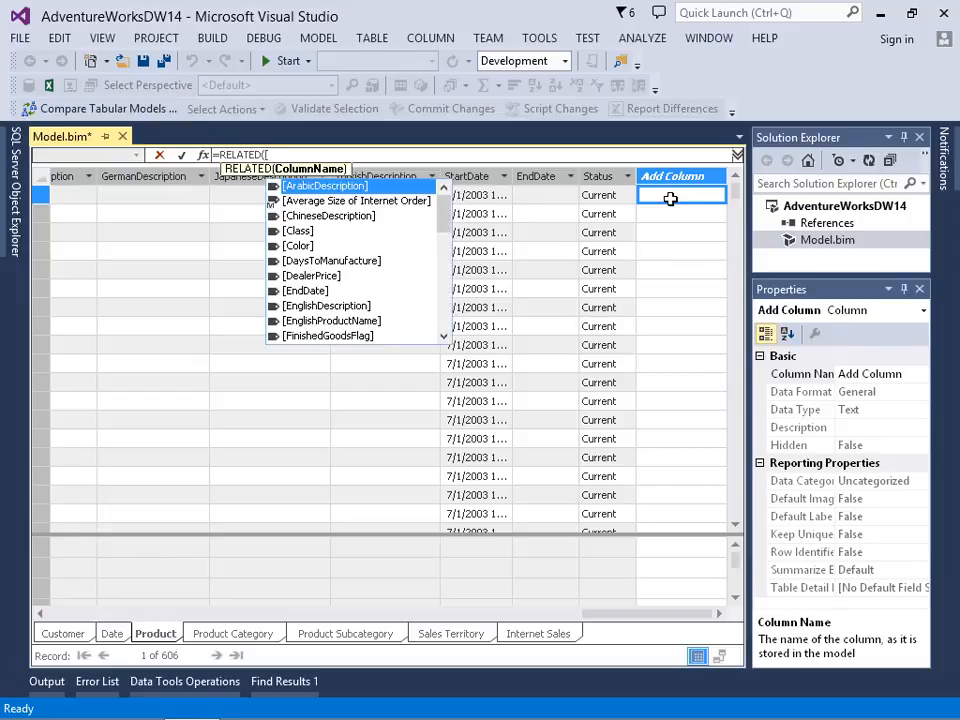
pyautogui.press('BackSpace')
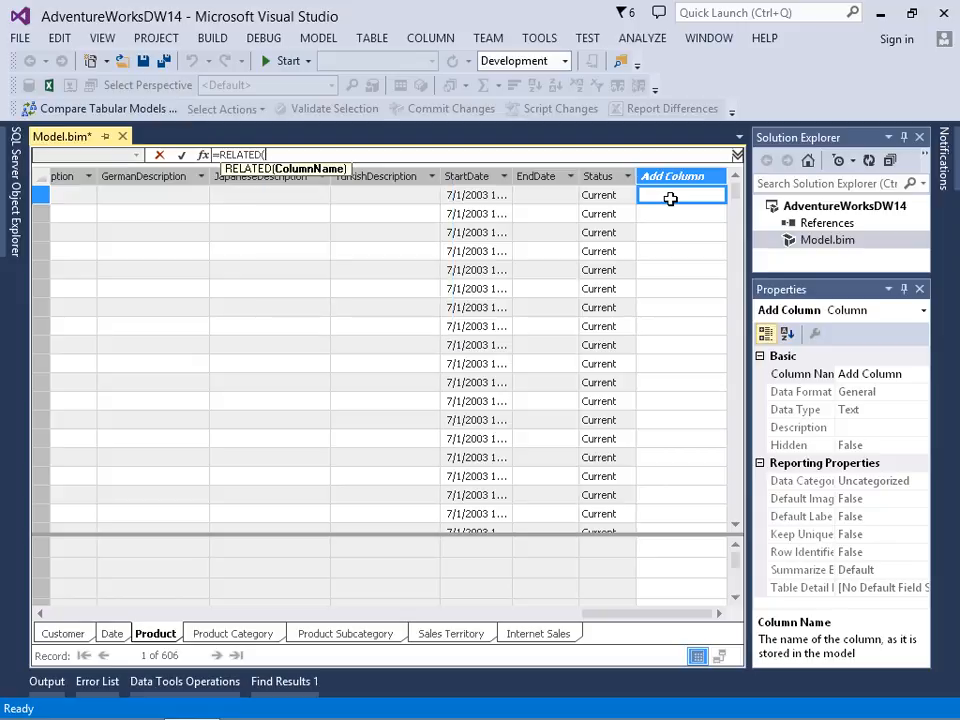
pyautogui.write("'")
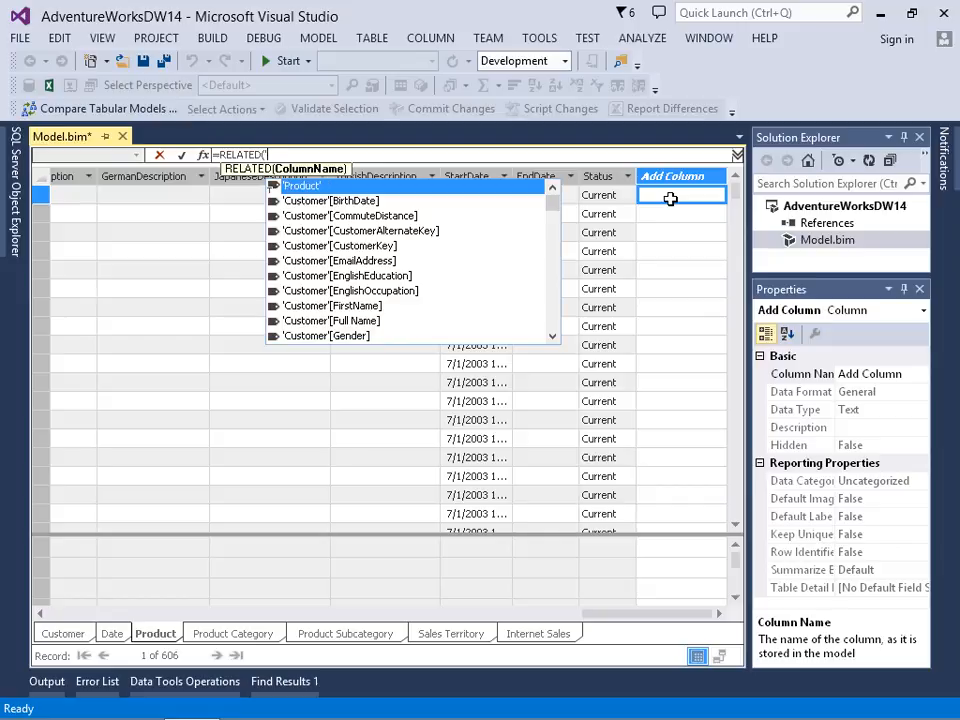
pyautogui.write('pro')
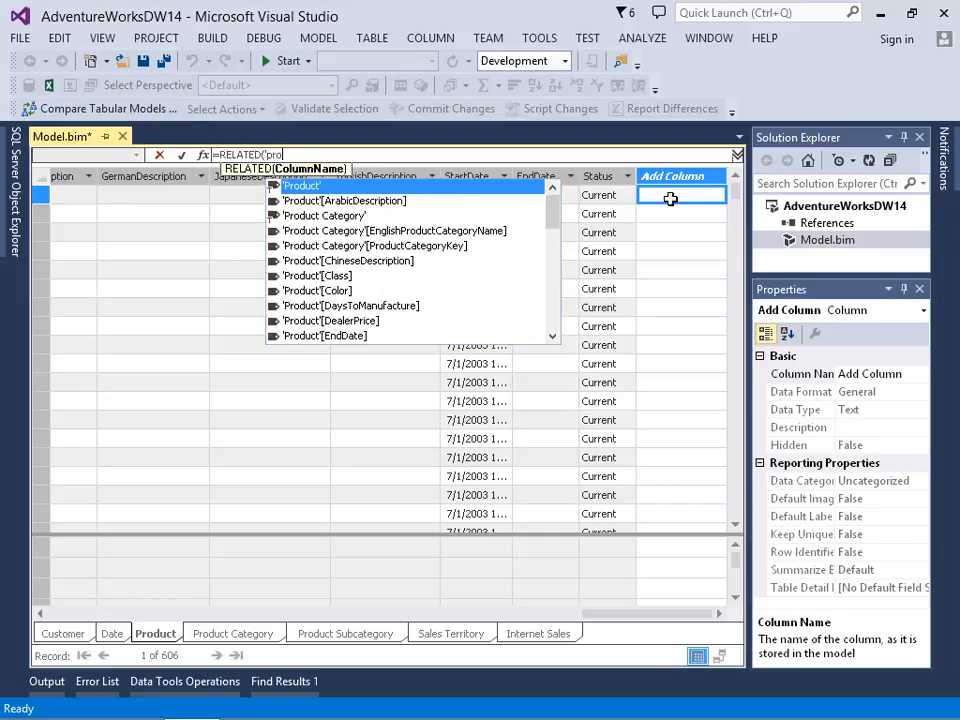
pyautogui.press('Down')
pyautogui.press('Down')
pyautogui.press('Down')
pyautogui.press('Down')
pyautogui.press('Down')
pyautogui.press('Down')
pyautogui.press('Down')
pyautogui.press('Down')
pyautogui.press('Down')
pyautogui.press('Down')
pyautogui.press('Down')
pyautogui.press('Down')
pyautogui.press('Down')
pyautogui.press('Down')
pyautogui.press('Down')
pyautogui.press('Down')
pyautogui.press('Down')
pyautogui.press('Down')
pyautogui.press('Down')
pyautogui.press('Down')
pyautogui.press('Down')
pyautogui.press('Down')
pyautogui.press('Down')
pyautogui.press('Down')
pyautogui.press('Down')
pyautogui.press('Down')
pyautogui.press('Down')
pyautogui.press('Down')
pyautogui.press('Down')
pyautogui.press('Down')
pyautogui.press('Down')
pyautogui.press('Down')
pyautogui.press('Down')
pyautogui.press('Down')
pyautogui.press('Down')
pyautogui.press('Down')
pyautogui.press('Down')
pyautogui.press('Down')
pyautogui.press('Down')
pyautogui.press('Down')
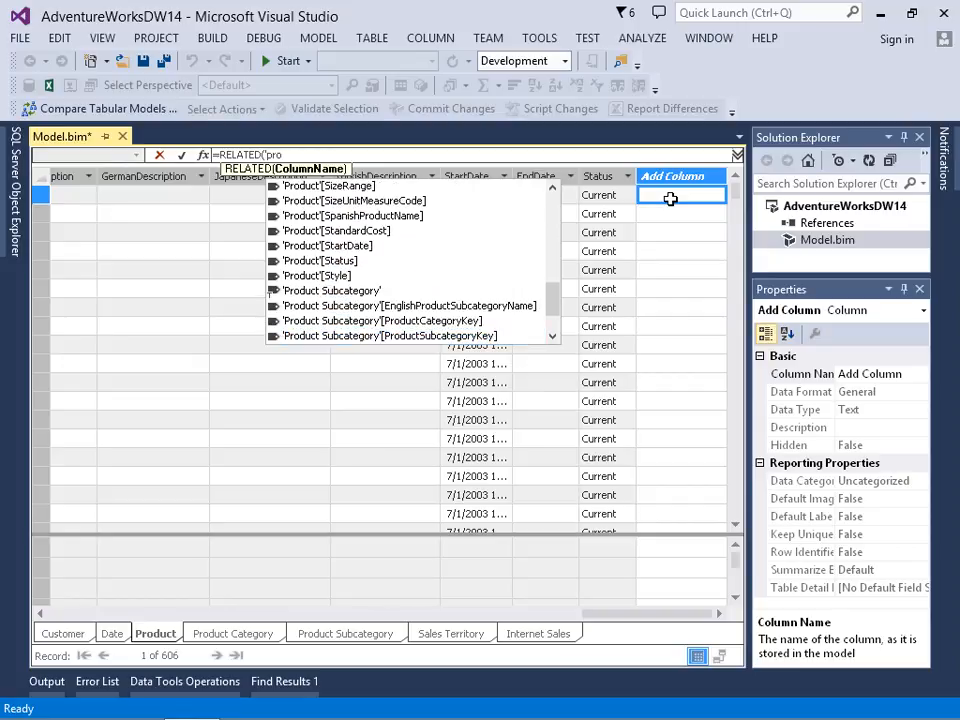
pyautogui.press('Down')
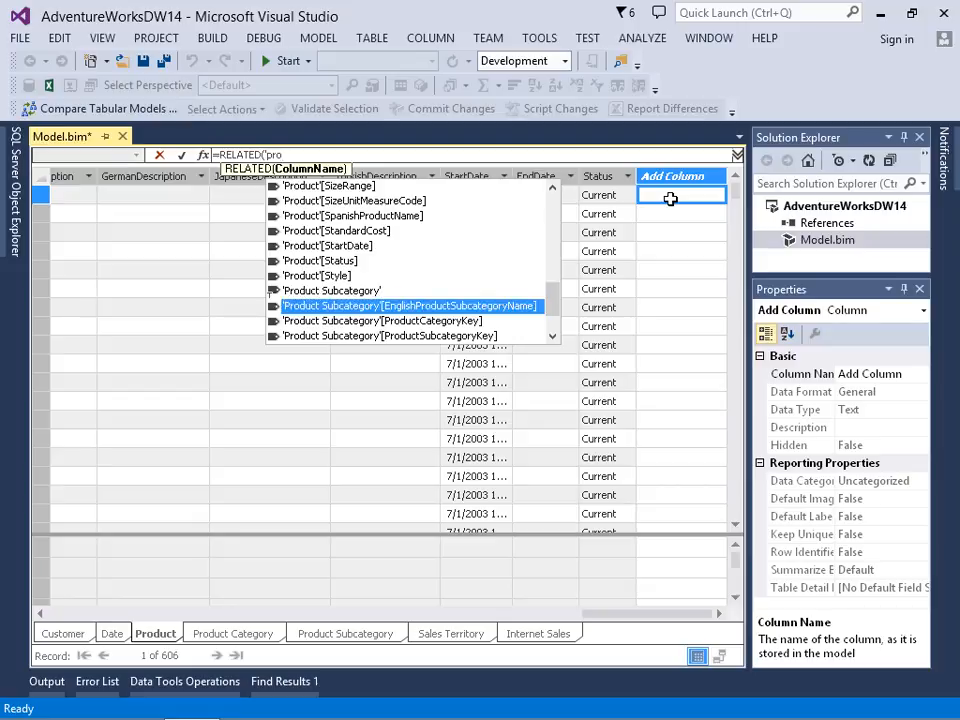
pyautogui.press('Tab')
pyautogui.press('Return')
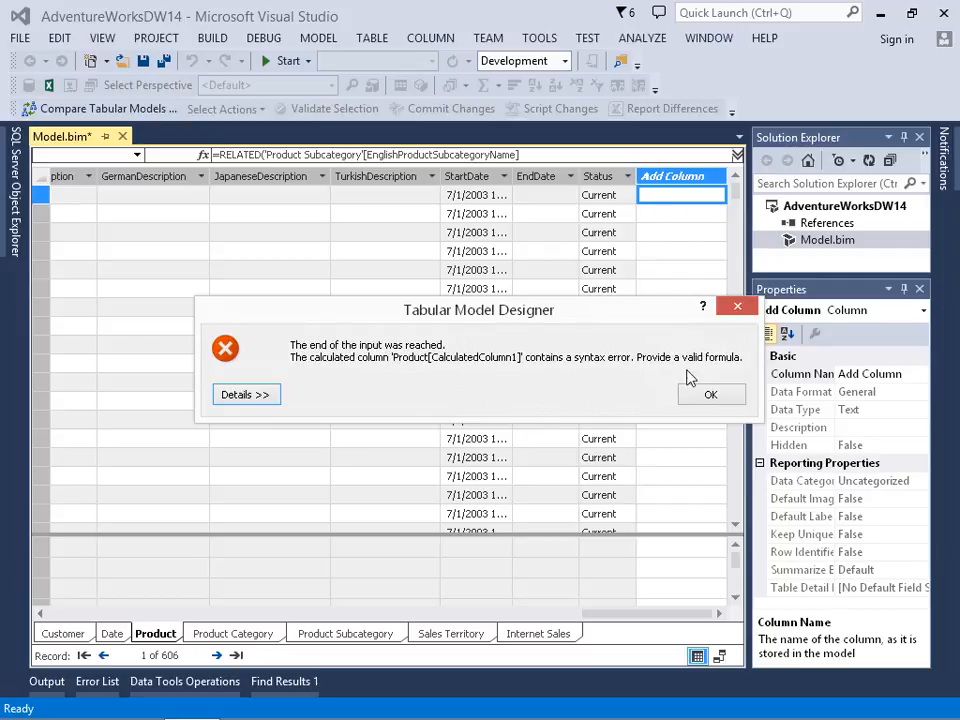
pyautogui.click(708, 396)
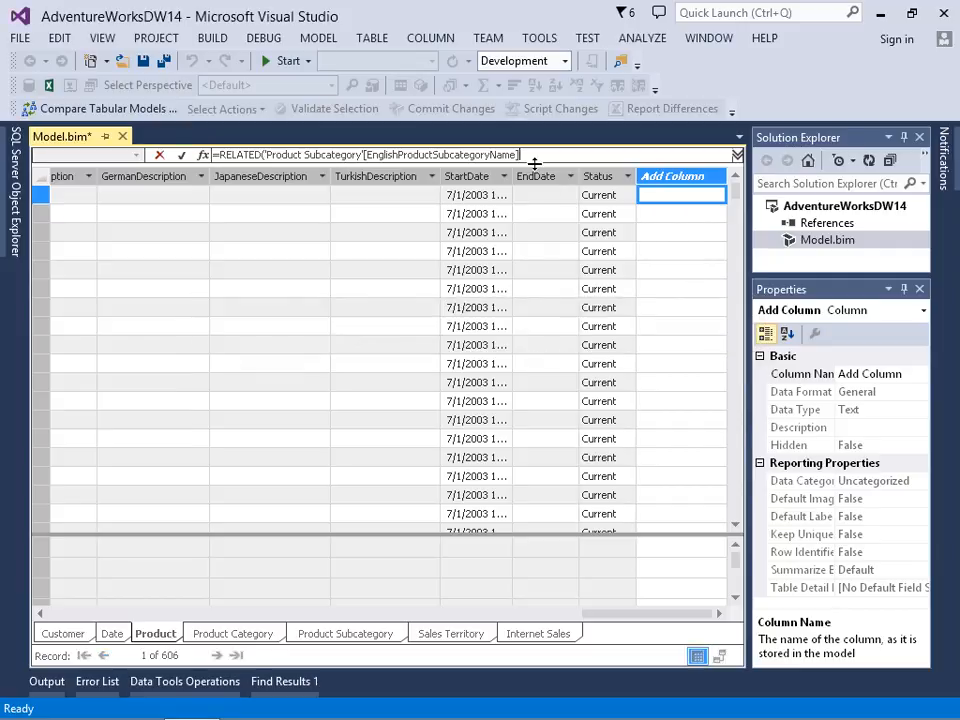
pyautogui.write(')')
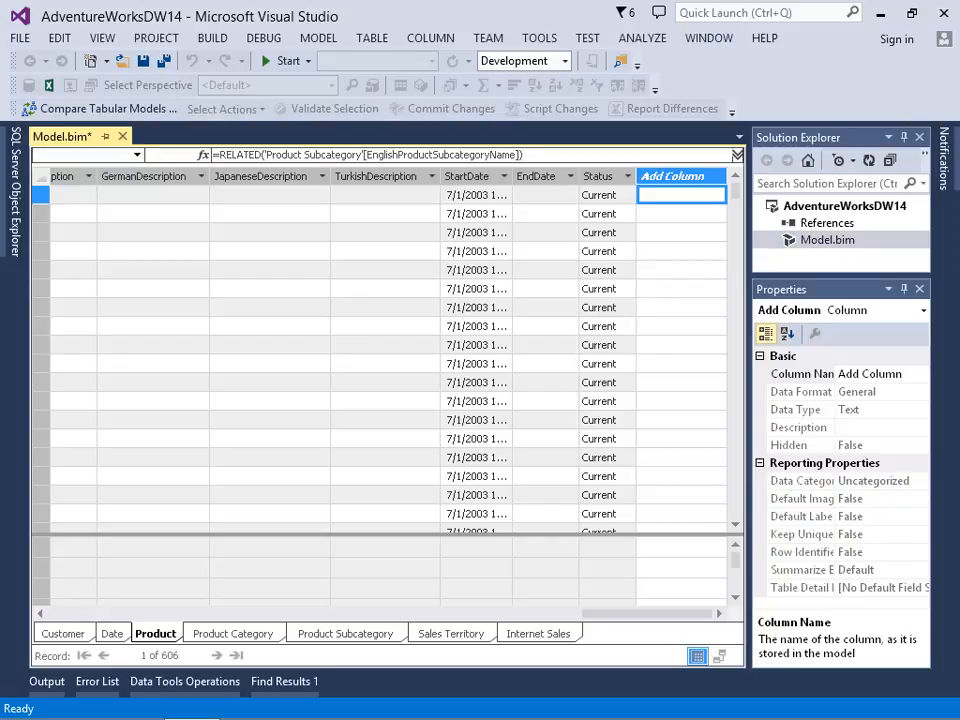
pyautogui.press('Return')
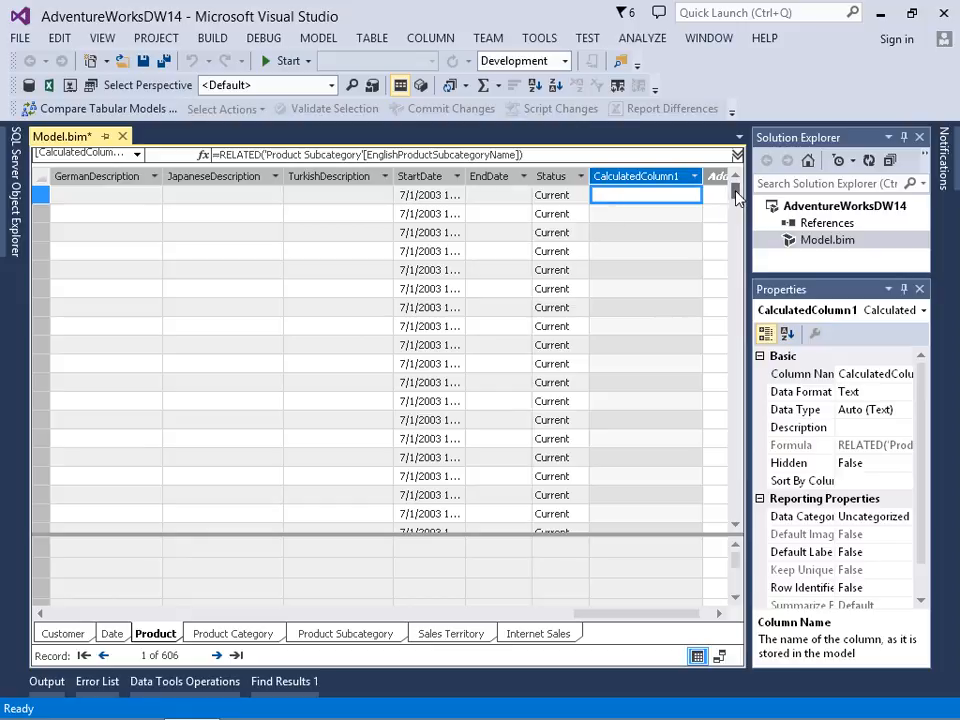
# Step: Check the values returned by the new calculated column, and rename the column as Subcategory
pyautogui.moveTo(736, 197); pyautogui.dragTo(737, 341)
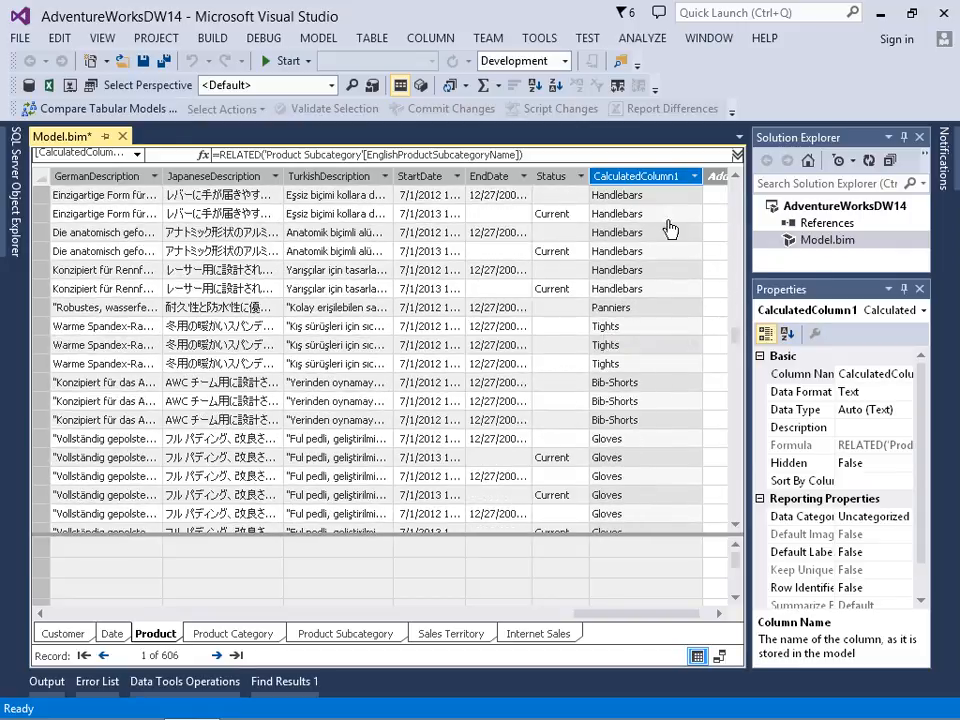
pyautogui.rightClick(644, 178)
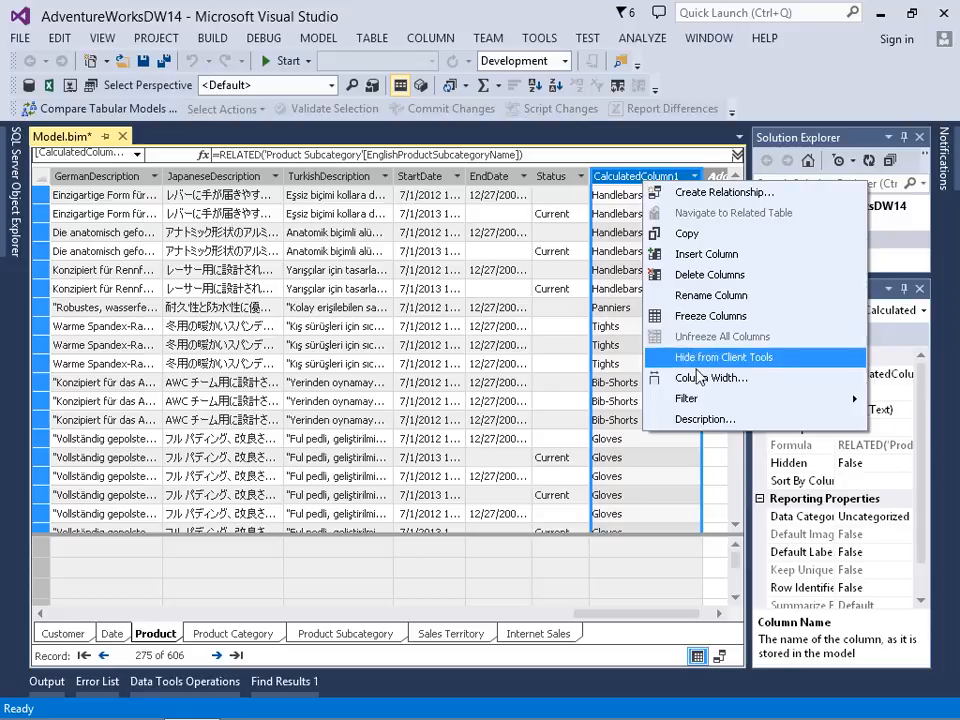
pyautogui.click(705, 294)
pyautogui.write('Subcat')
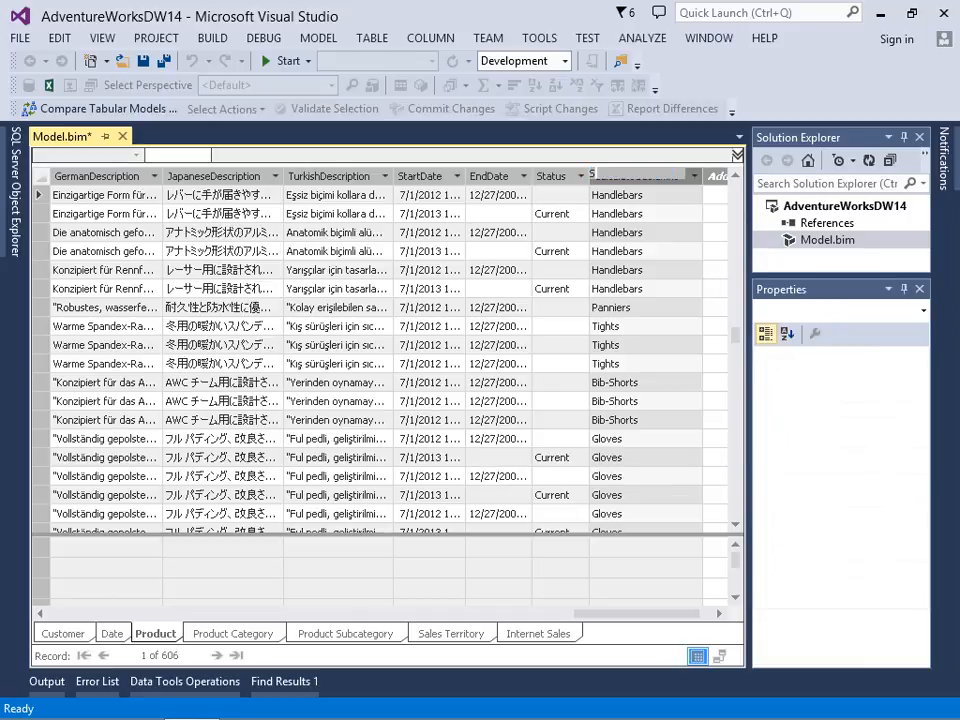
pyautogui.write('egory')
pyautogui.press('Return')
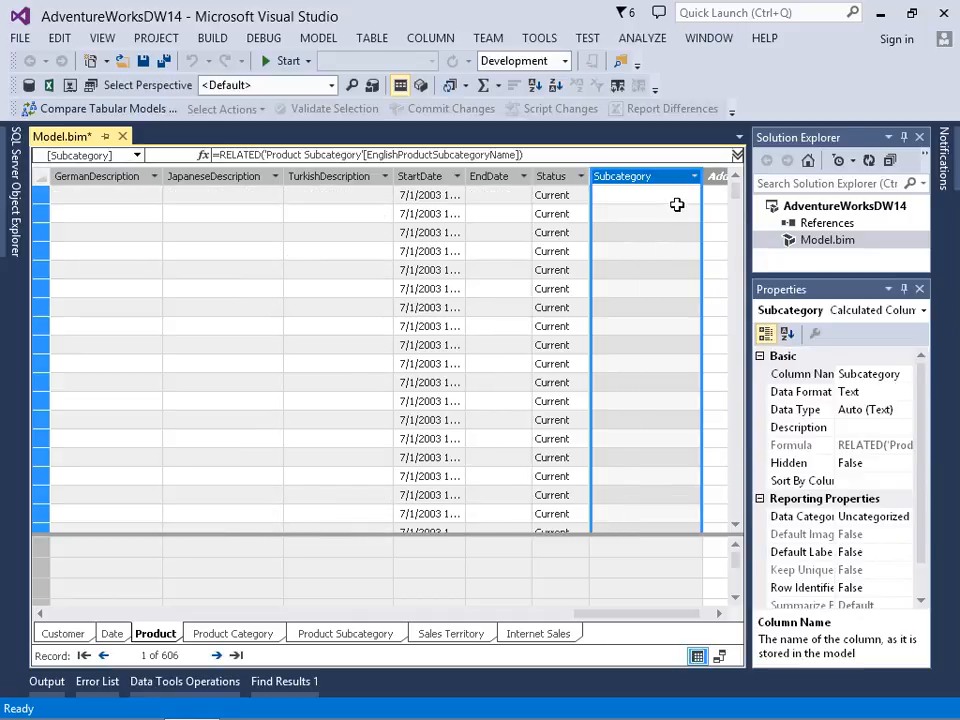
# Step: Add another calculated column to the Product table with the formula =RELATED('Product Category'[EnglishProductCategoryName])
pyautogui.click(716, 194)
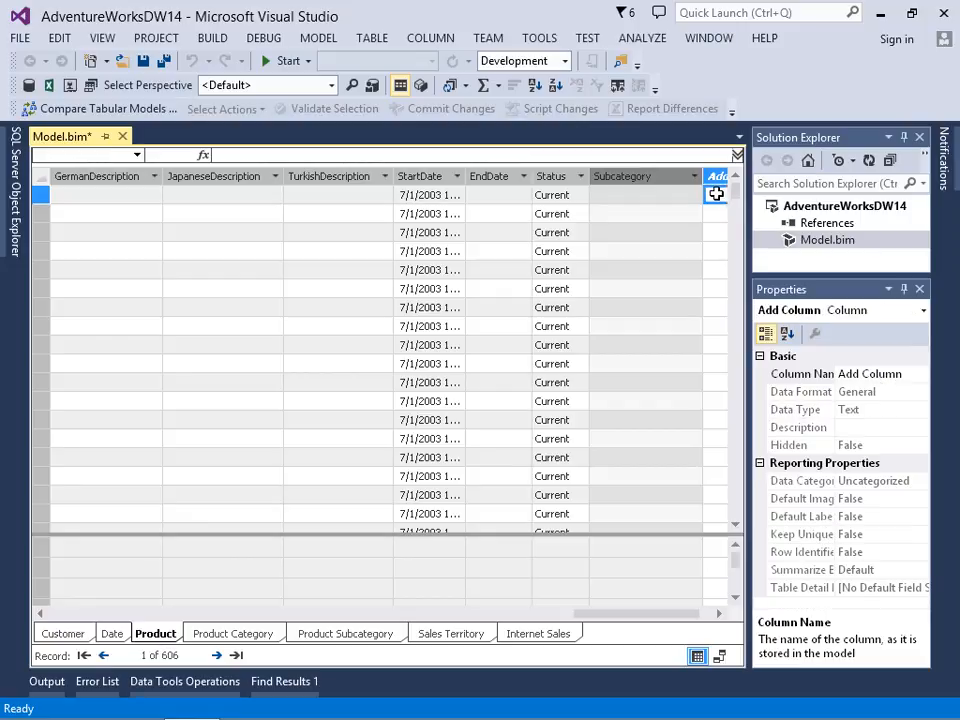
pyautogui.click(266, 153)
pyautogui.write('=rel')
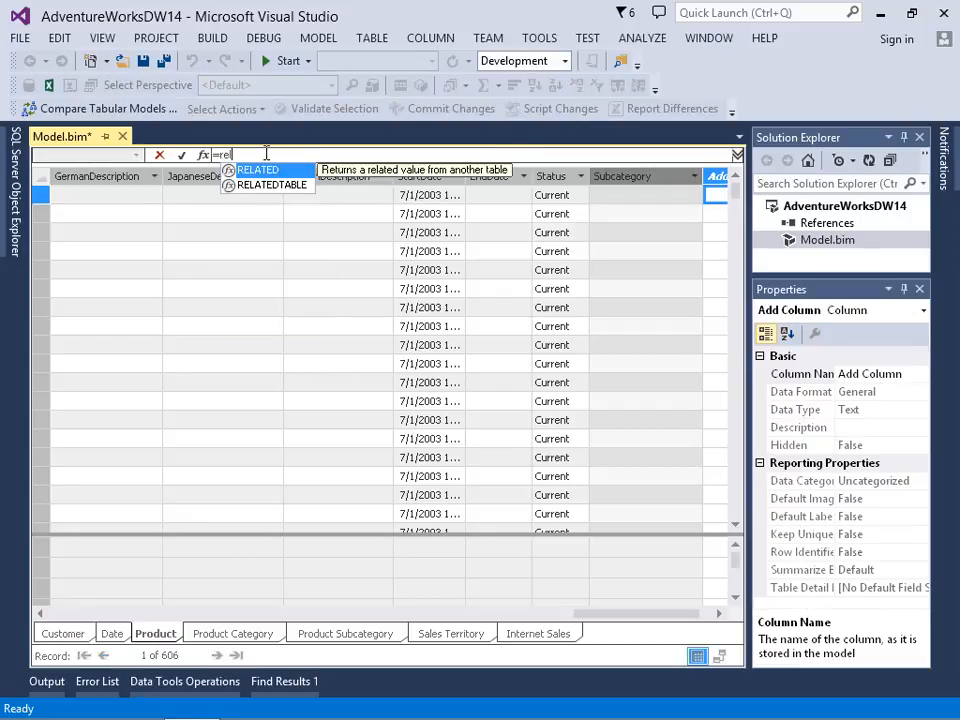
pyautogui.press('Tab')
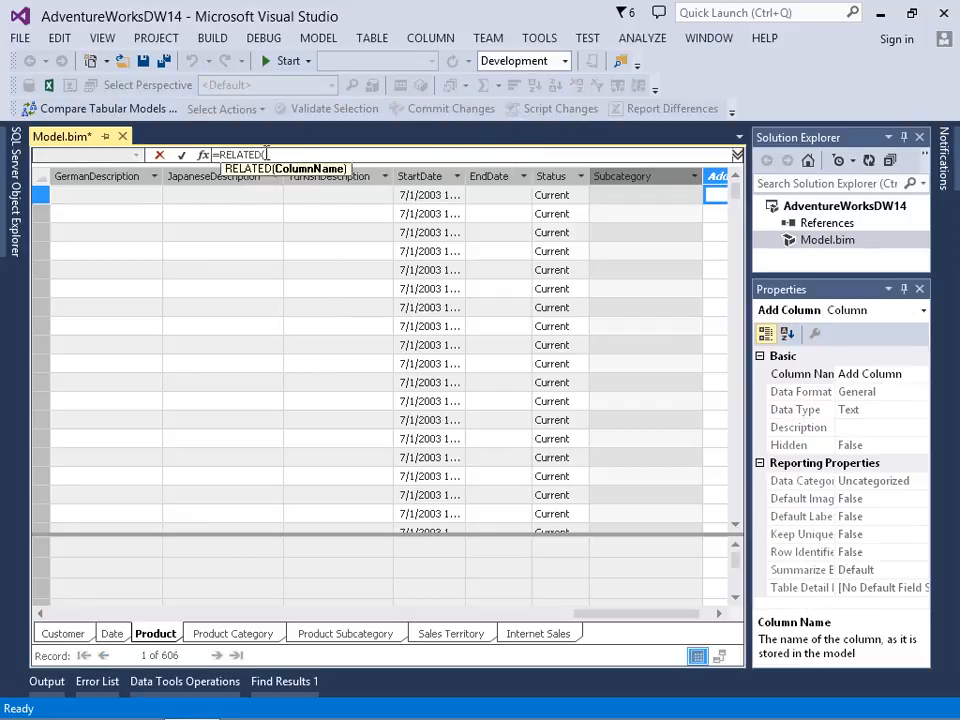
pyautogui.write('prod')
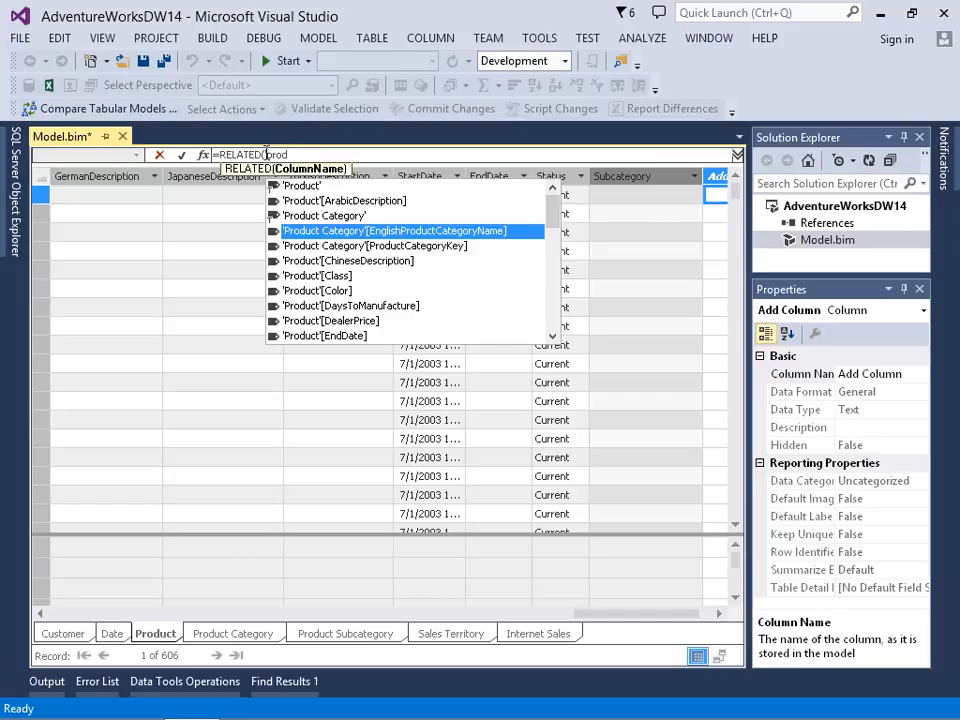
pyautogui.press('Tab')
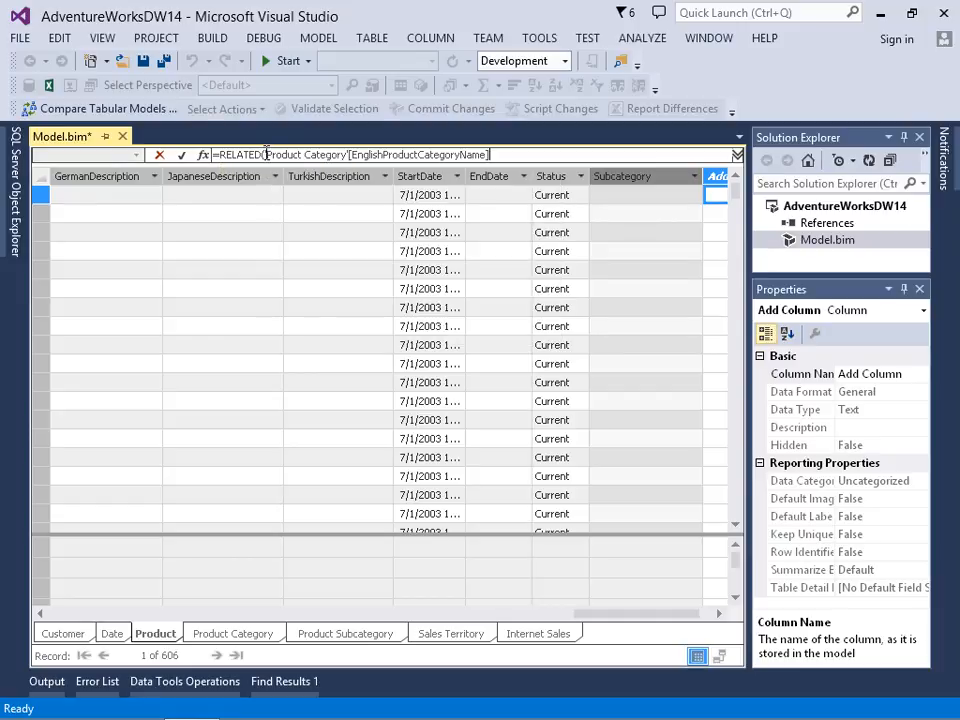
pyautogui.write(')')
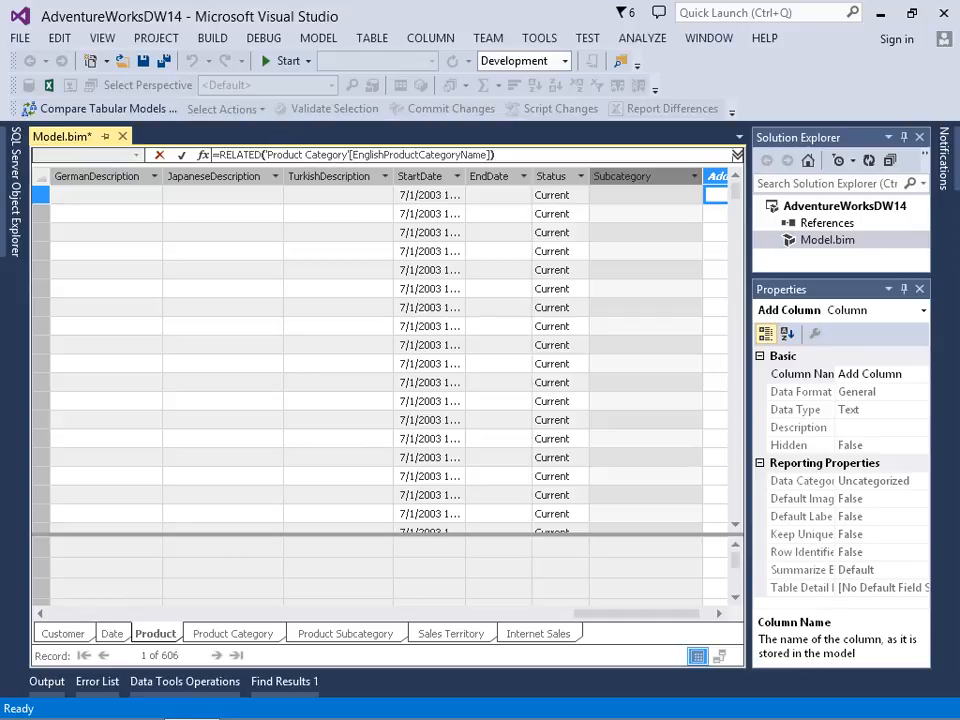
pyautogui.press('Return')
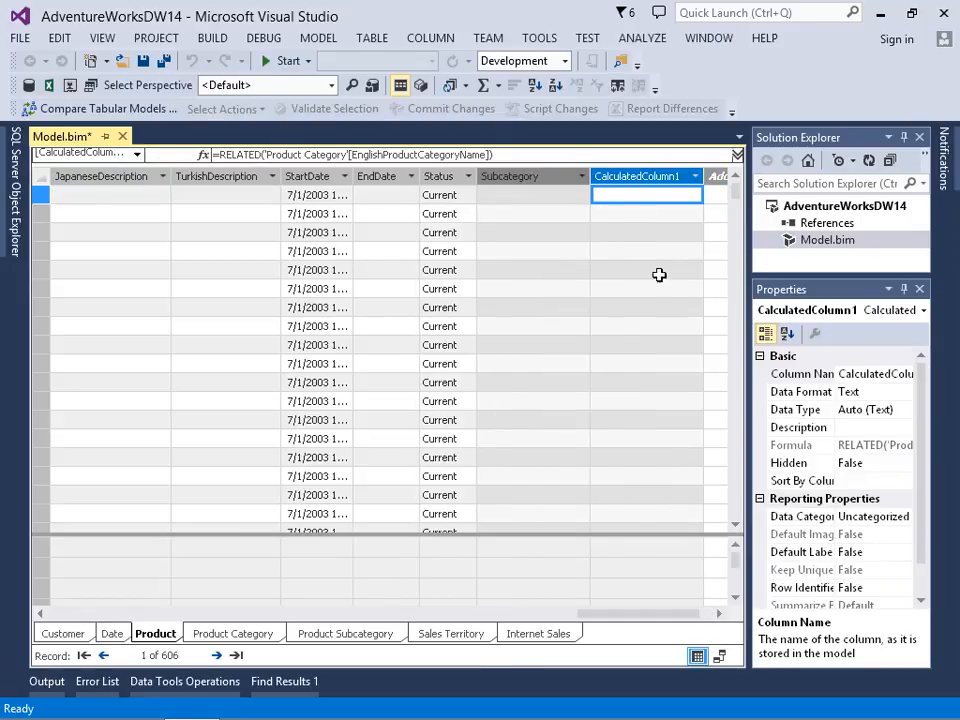
# Step: Rename the calculated column that returns the English product category name as Category
pyautogui.rightClick(638, 177)
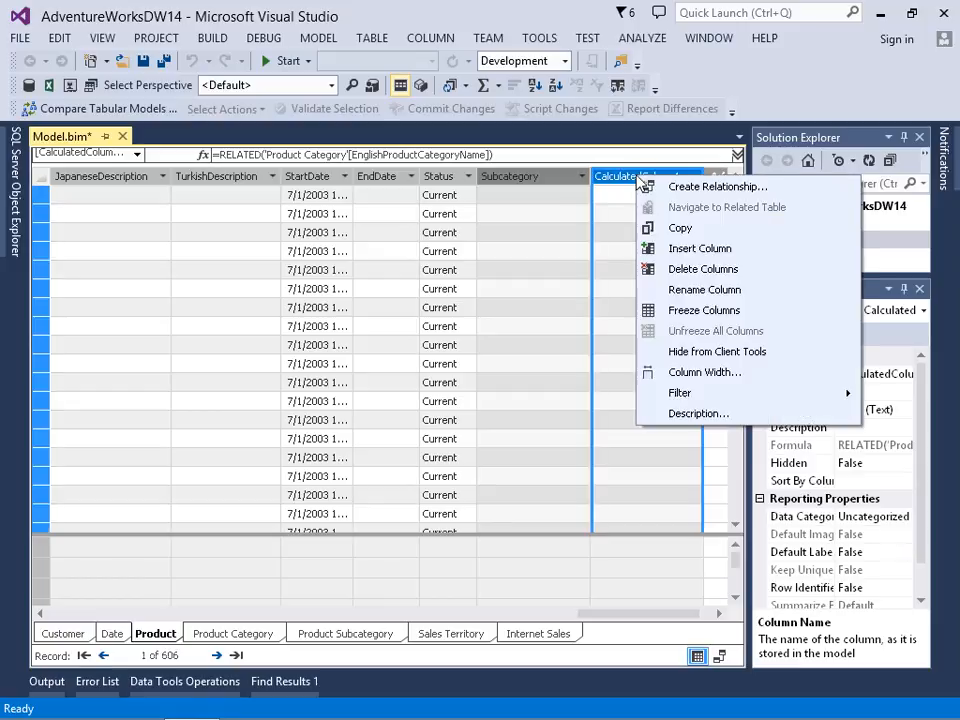
pyautogui.click(700, 289)
pyautogui.write('Category')
pyautogui.press('Return')
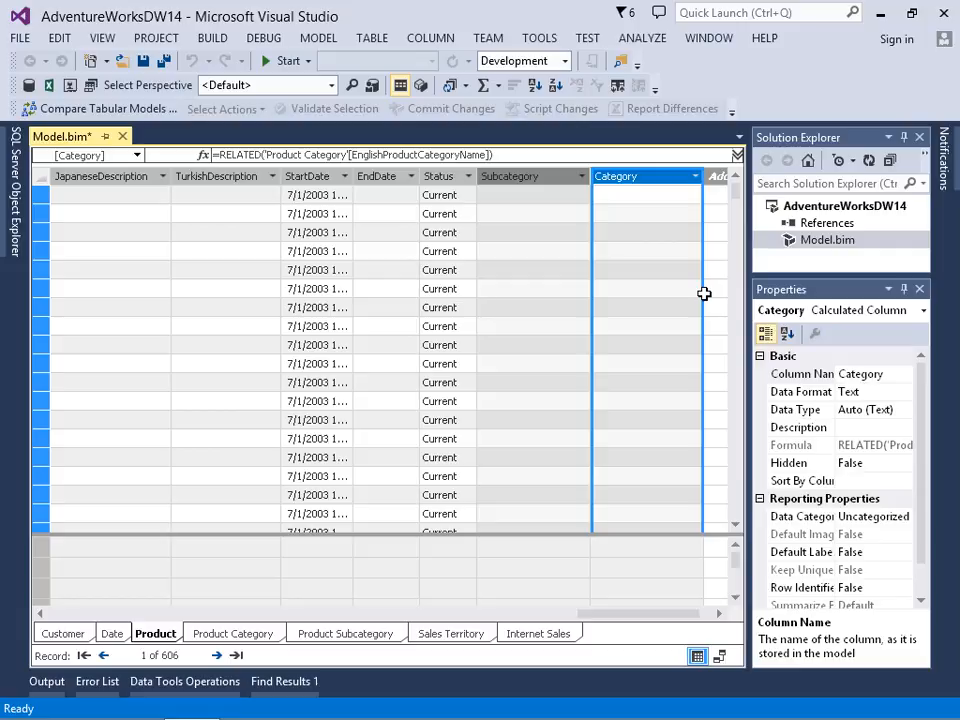
# Step: Examine the Subcategory and Category values further down the Product table's rows
pyautogui.click(740, 501)
pyautogui.click(740, 501)
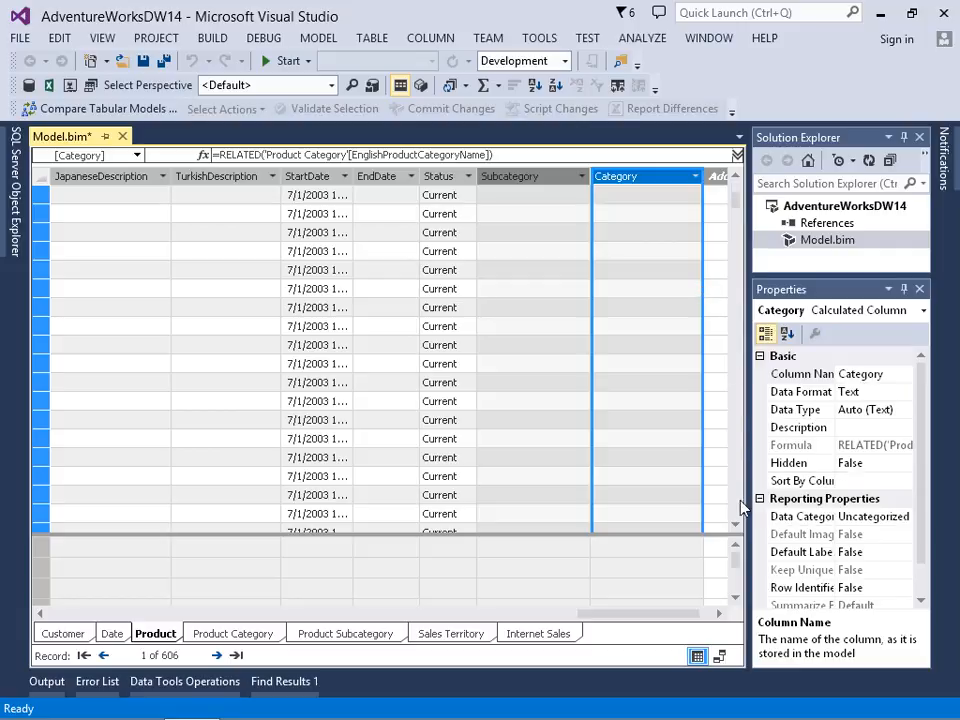
pyautogui.click(740, 501)
pyautogui.click(740, 501)
pyautogui.click(740, 501)
pyautogui.click(740, 501)
pyautogui.click(740, 501)
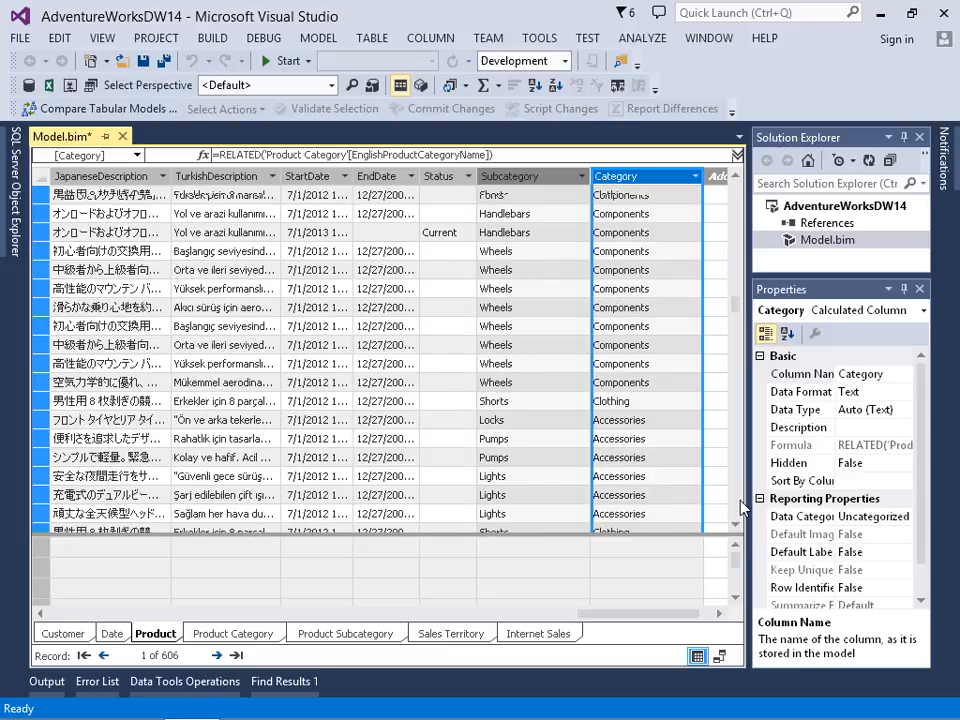
pyautogui.click(741, 503)
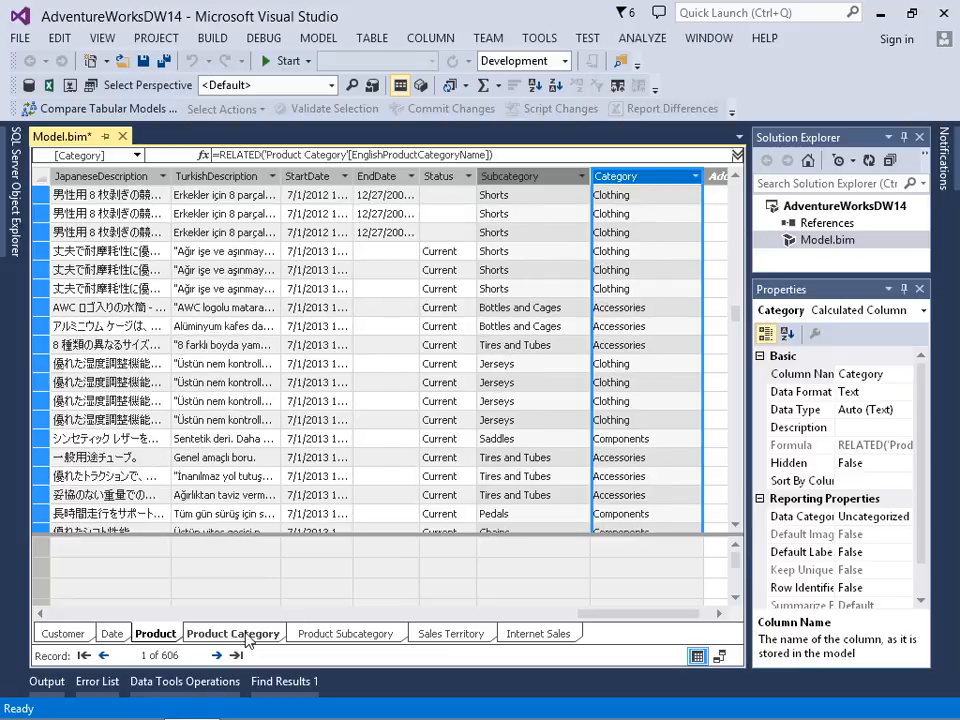
# Step: Hide the Product Subcategory and Product Category tables from client tools
pyautogui.click(330, 641)
pyautogui.rightClick(329, 642)
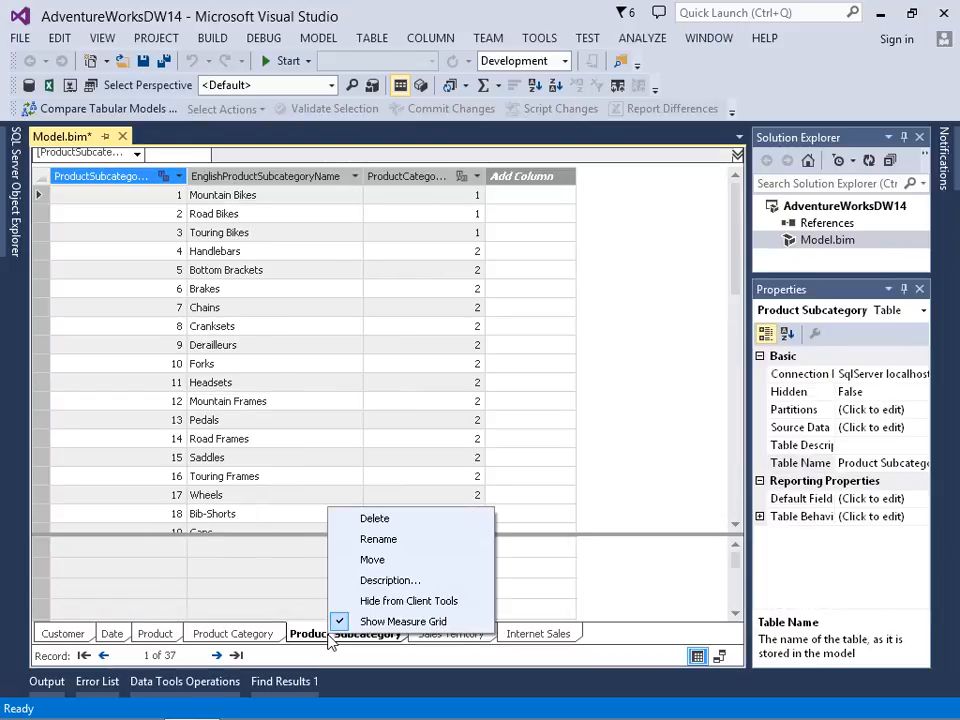
pyautogui.click(383, 601)
pyautogui.click(252, 635)
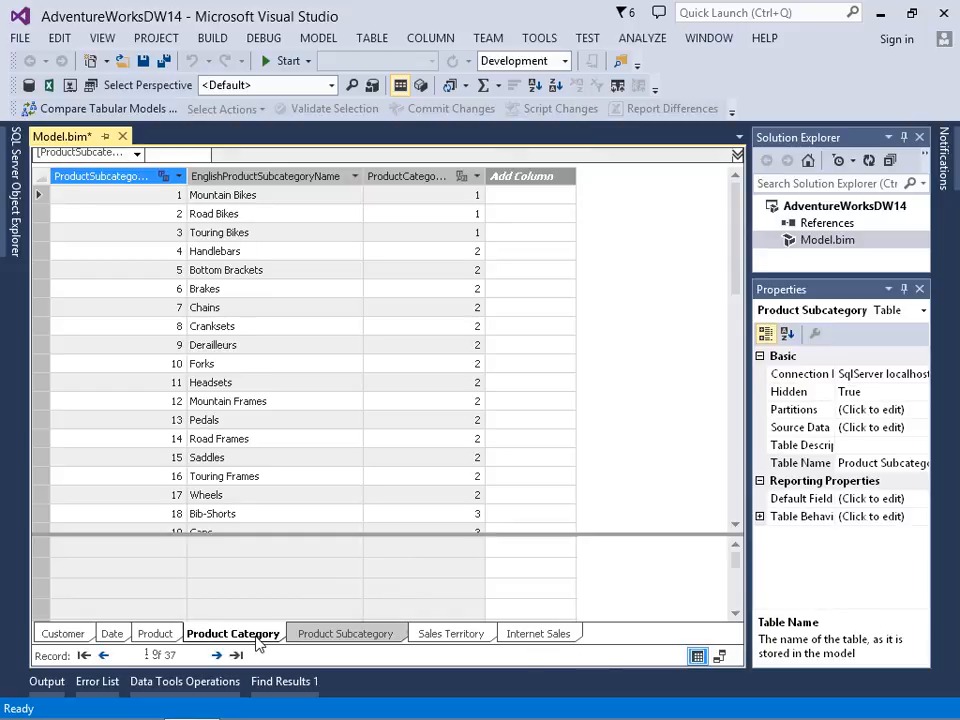
pyautogui.rightClick(257, 642)
pyautogui.click(313, 603)
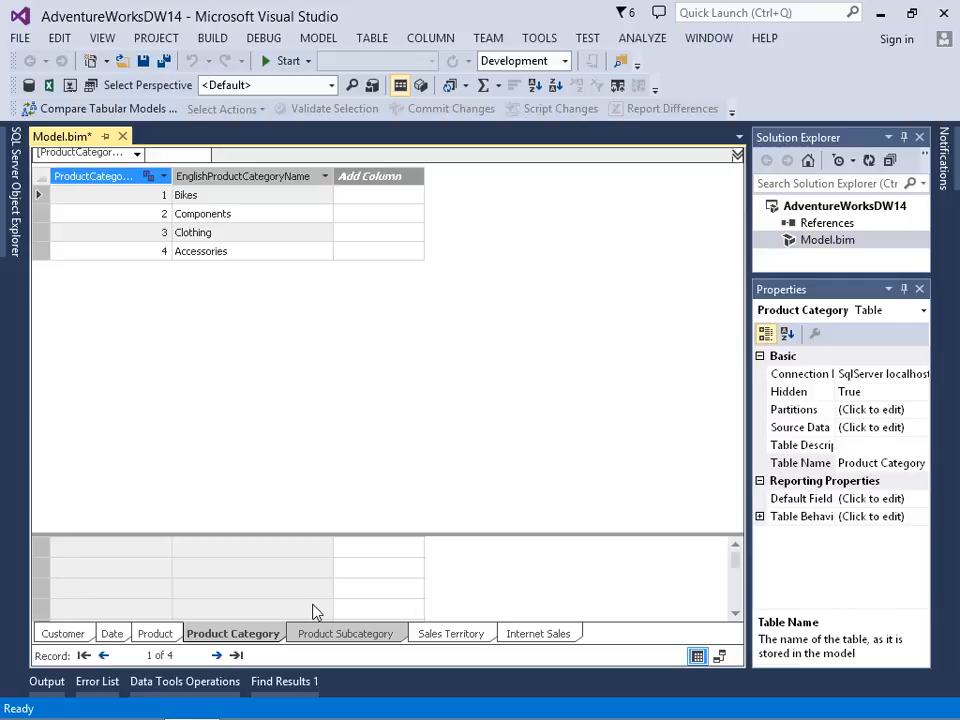
# Step: Create a hierarchy from the Product table's Category column in the diagram and name it Products by Category
pyautogui.click(721, 657)
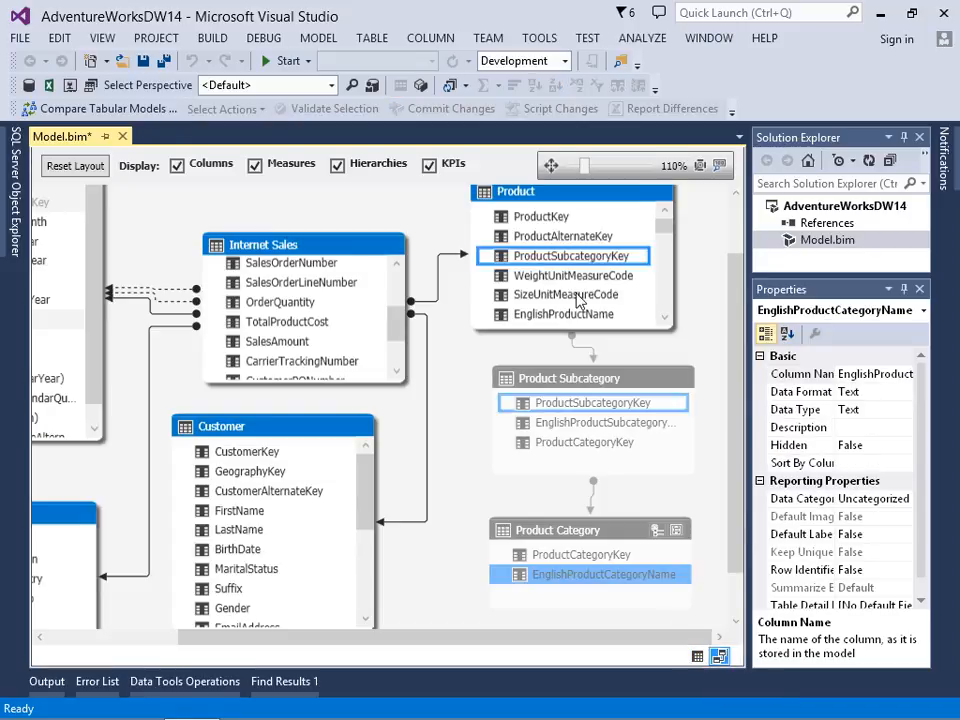
pyautogui.moveTo(663, 237); pyautogui.dragTo(670, 320)
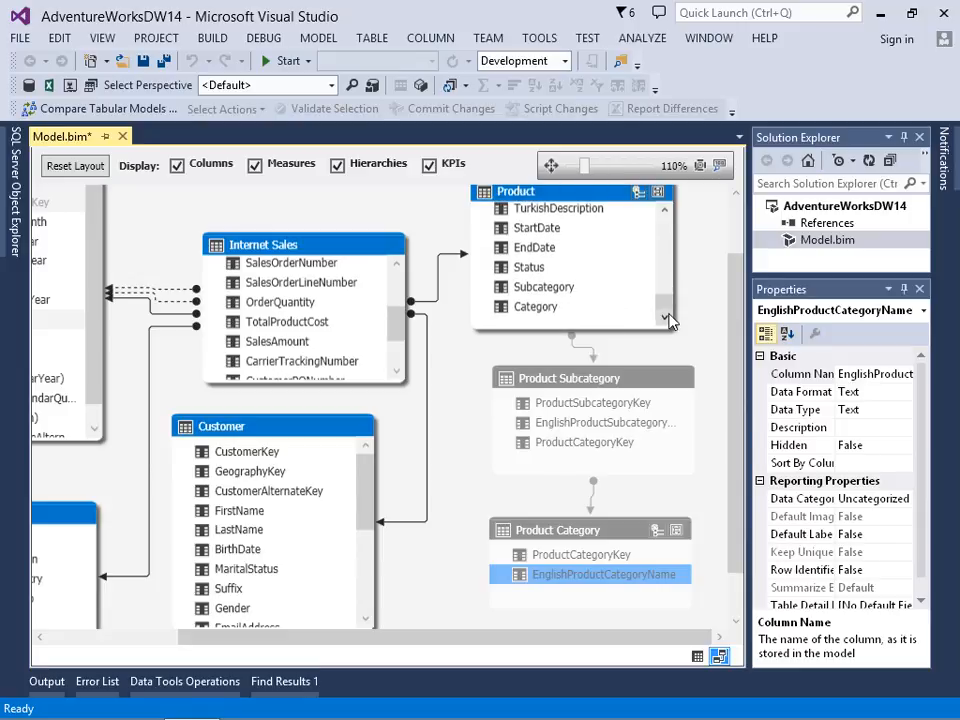
pyautogui.rightClick(548, 315)
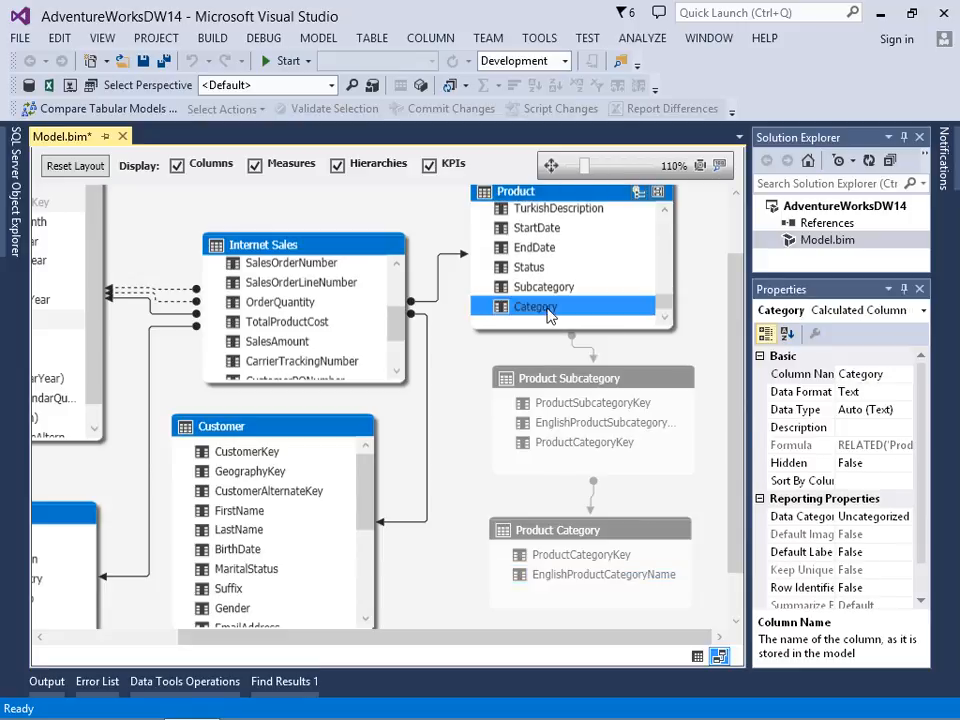
pyautogui.click(480, 347)
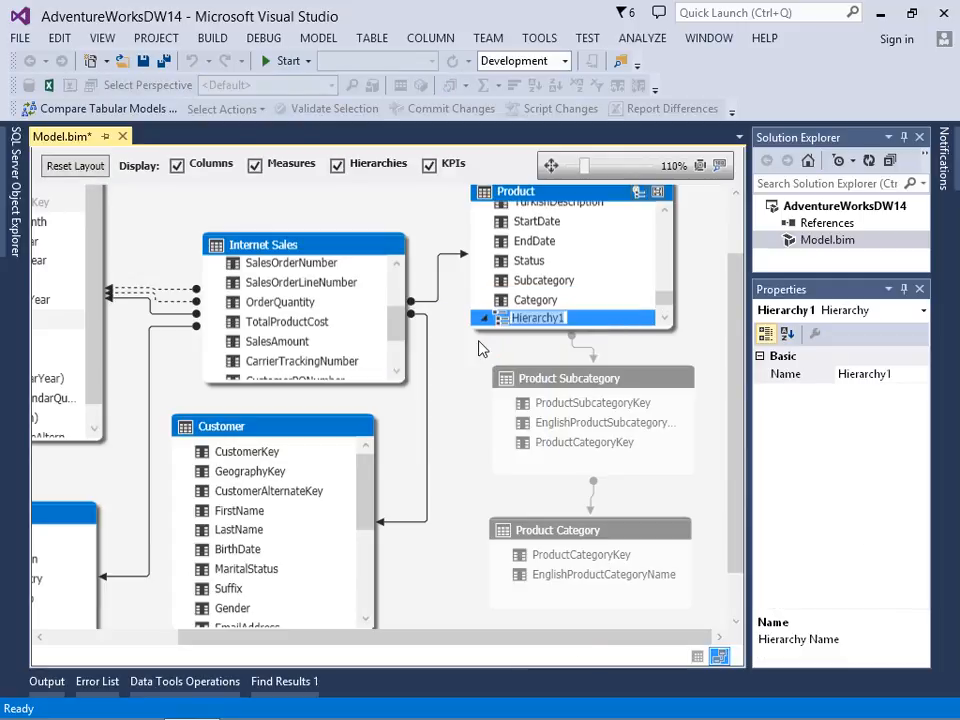
pyautogui.write('Products')
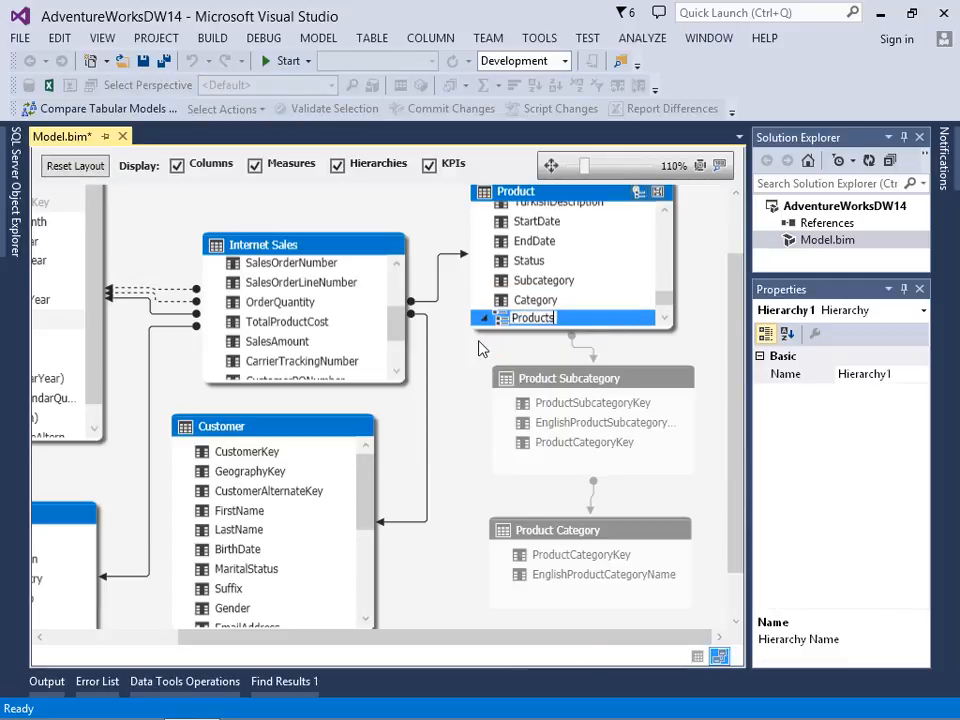
pyautogui.write(' by Category')
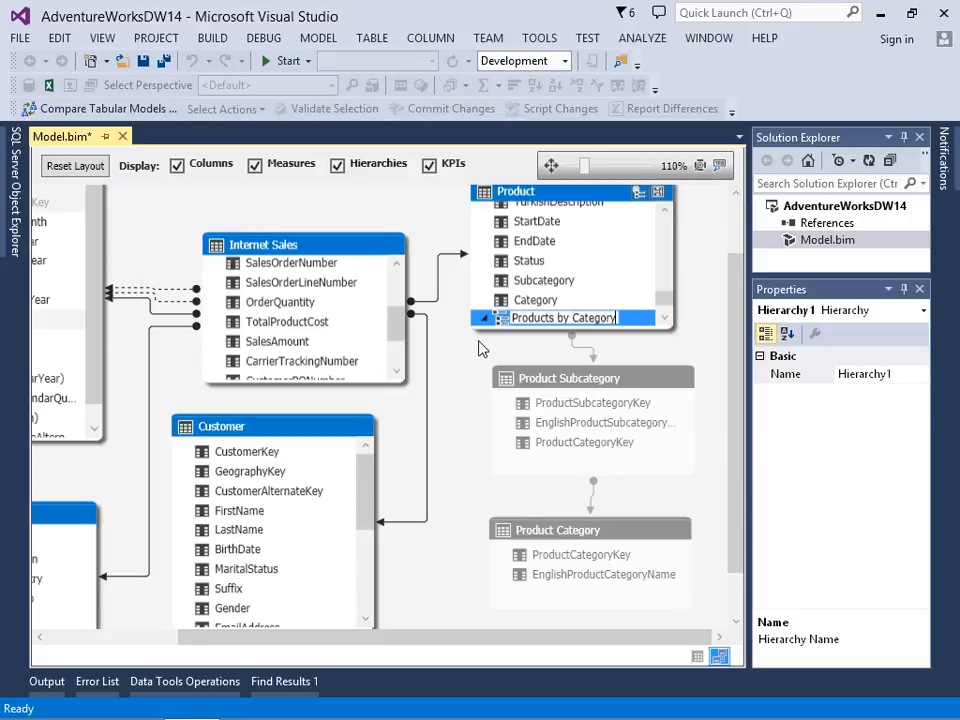
pyautogui.press('Return')
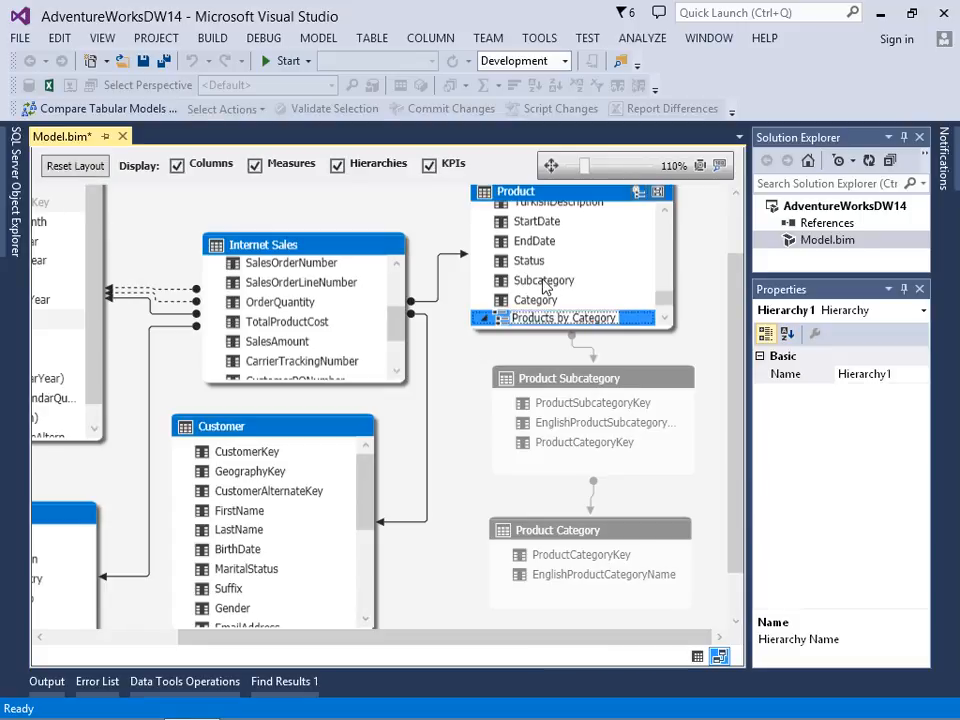
# Step: Add the Subcategory column to the Products by Category hierarchy and make the Product table slightly taller in the diagram
pyautogui.rightClick(545, 283)
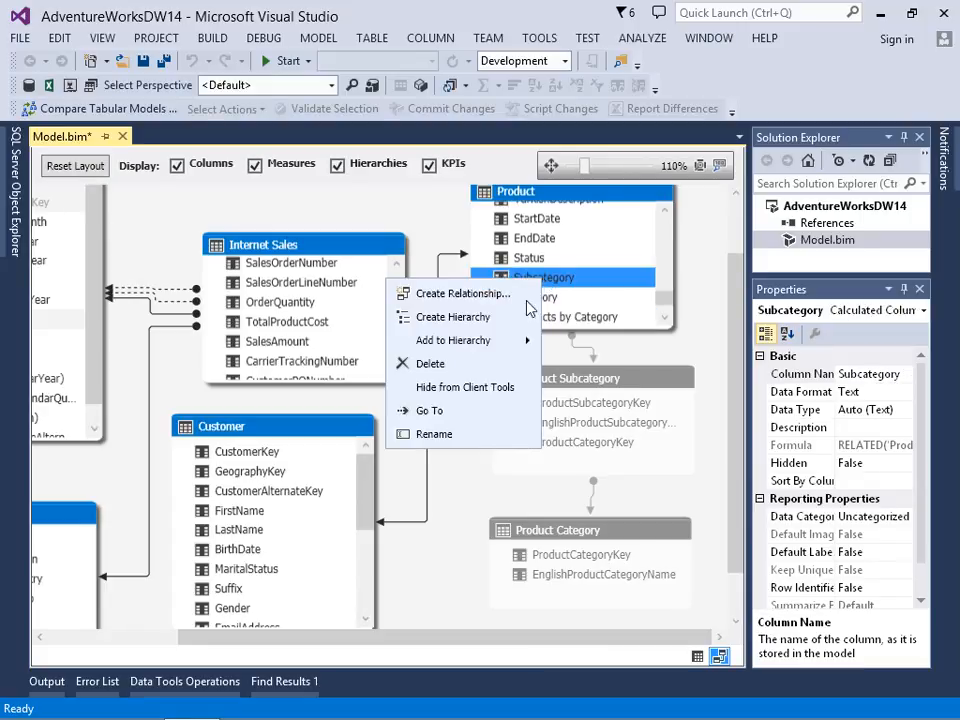
pyautogui.moveTo(500, 345)
pyautogui.click(354, 348)
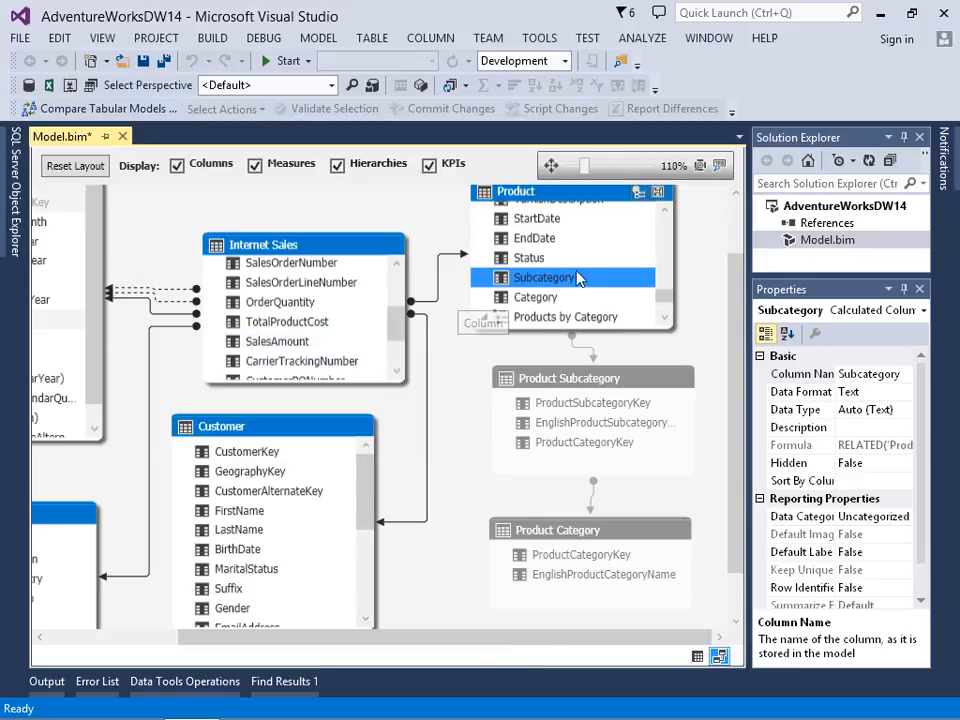
pyautogui.moveTo(626, 330); pyautogui.dragTo(626, 345)
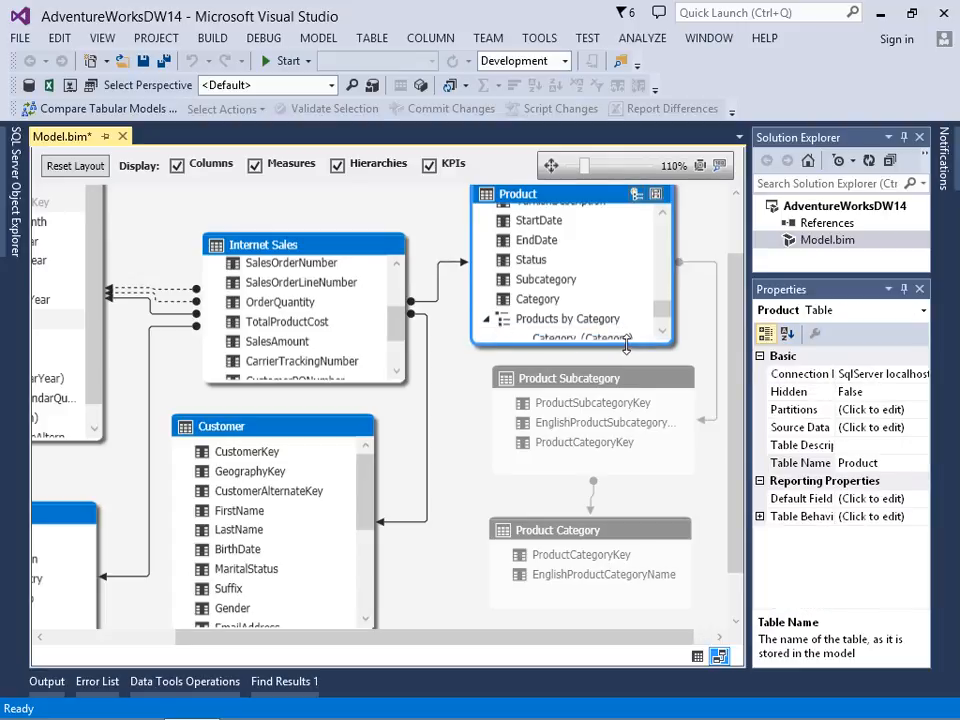
# Step: Hide the Product table's StartDate, EndDate and Status columns from client tools
pyautogui.click(540, 259)
pyautogui.keyDown('ctrl'); pyautogui.click(548, 242); pyautogui.keyUp('ctrl')
pyautogui.keyDown('ctrl'); pyautogui.click(540, 219); pyautogui.keyUp('ctrl')
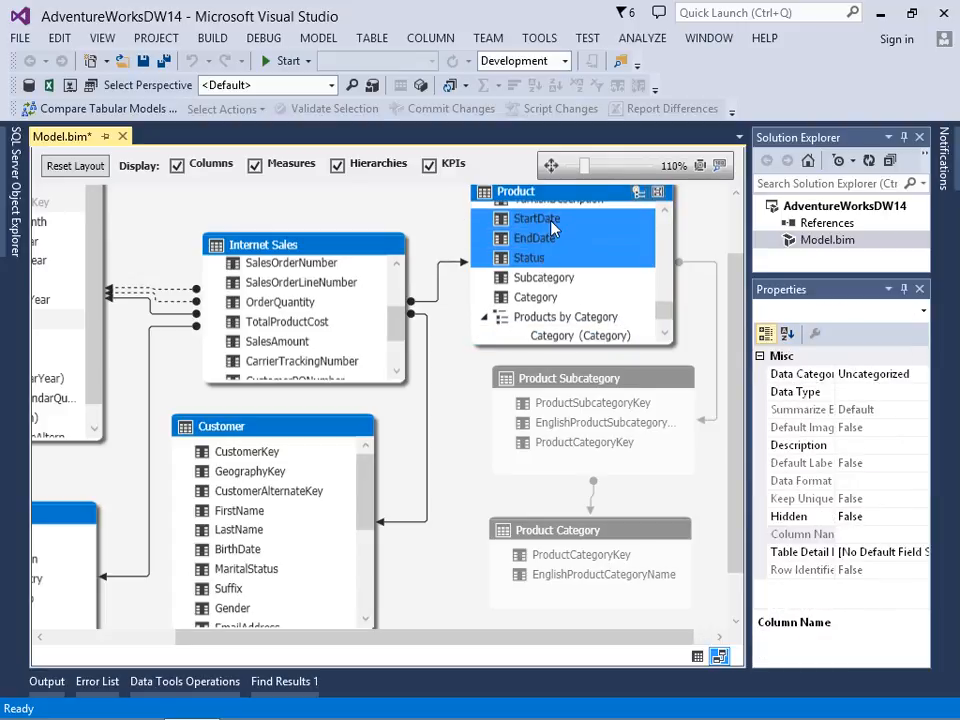
pyautogui.rightClick(553, 228)
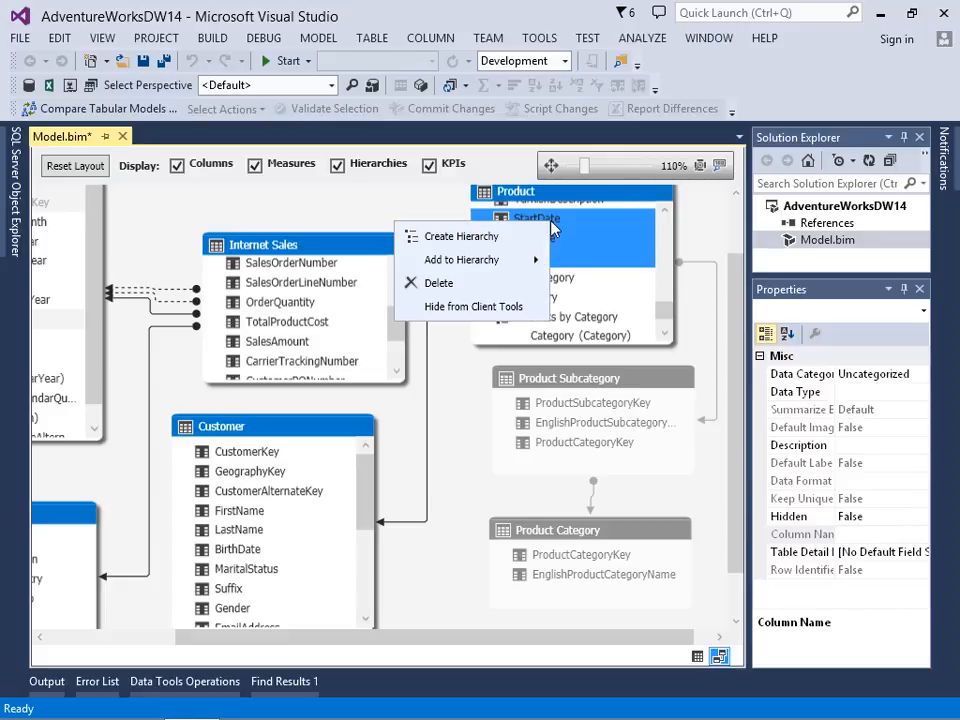
pyautogui.click(452, 306)
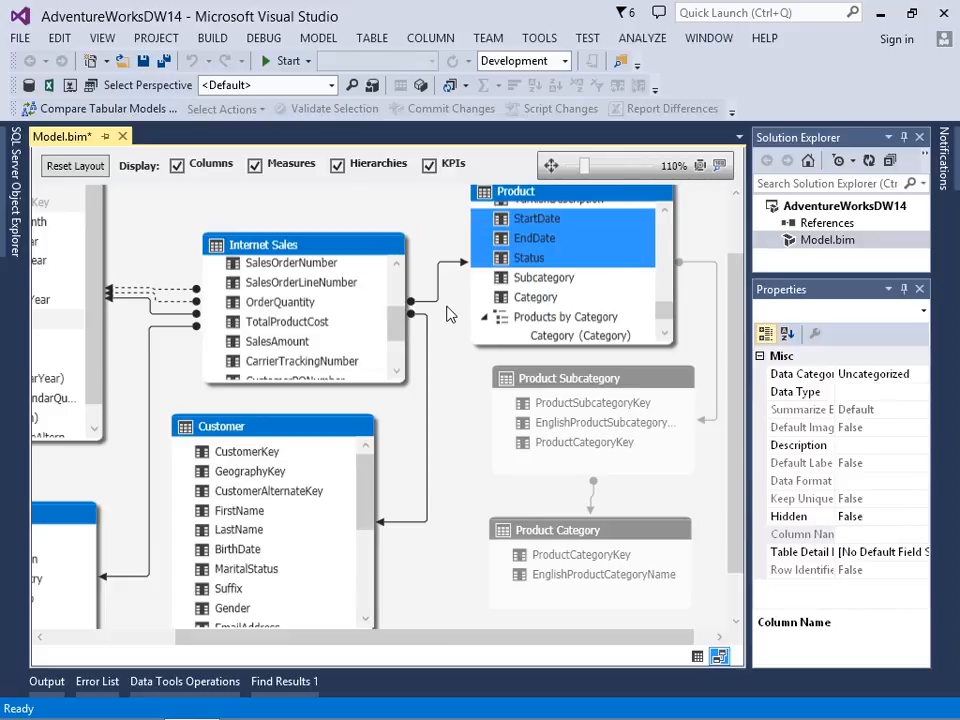
# Step: Hide the Product description columns from ChineseDescription through JapaneseDescription from client tools
pyautogui.scroll(3, 670, 256)
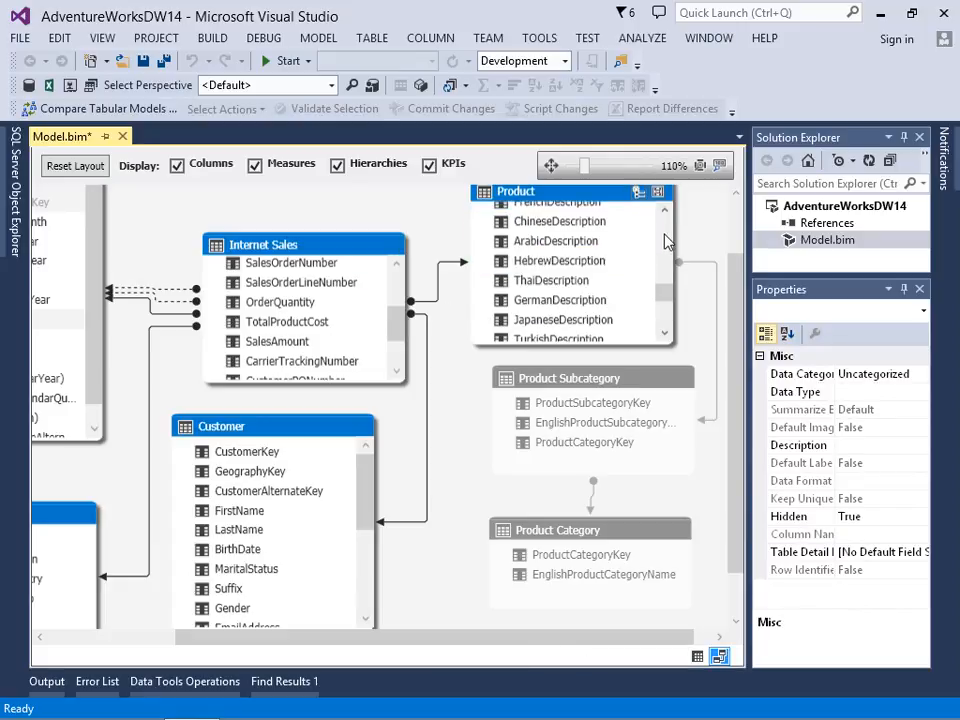
pyautogui.click(599, 224)
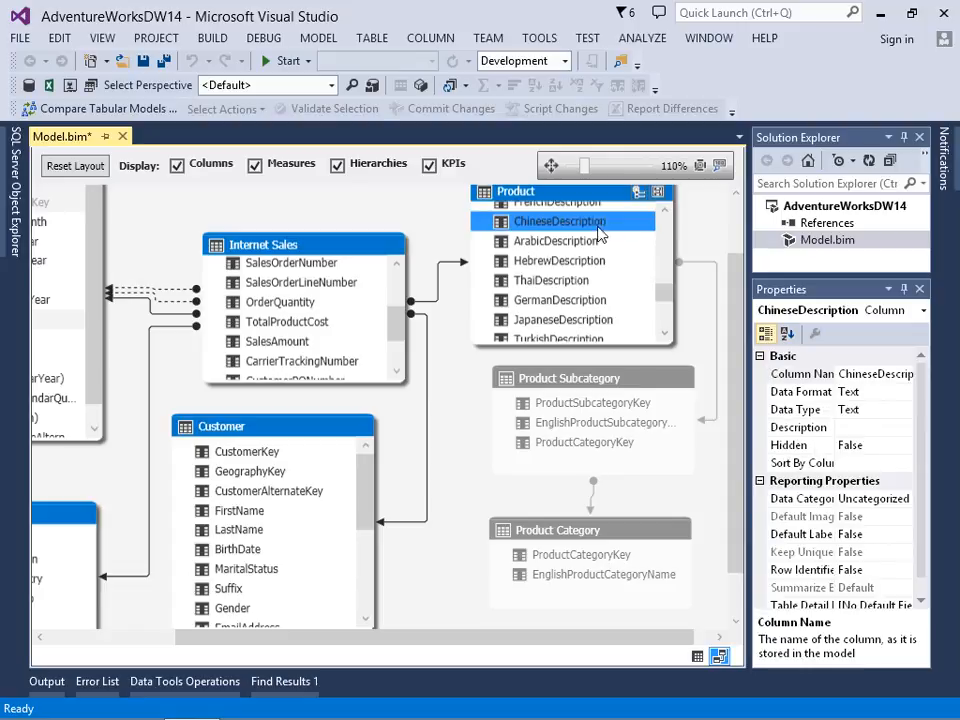
pyautogui.keyDown('shift'); pyautogui.click(573, 320); pyautogui.keyUp('shift')
pyautogui.rightClick(573, 316)
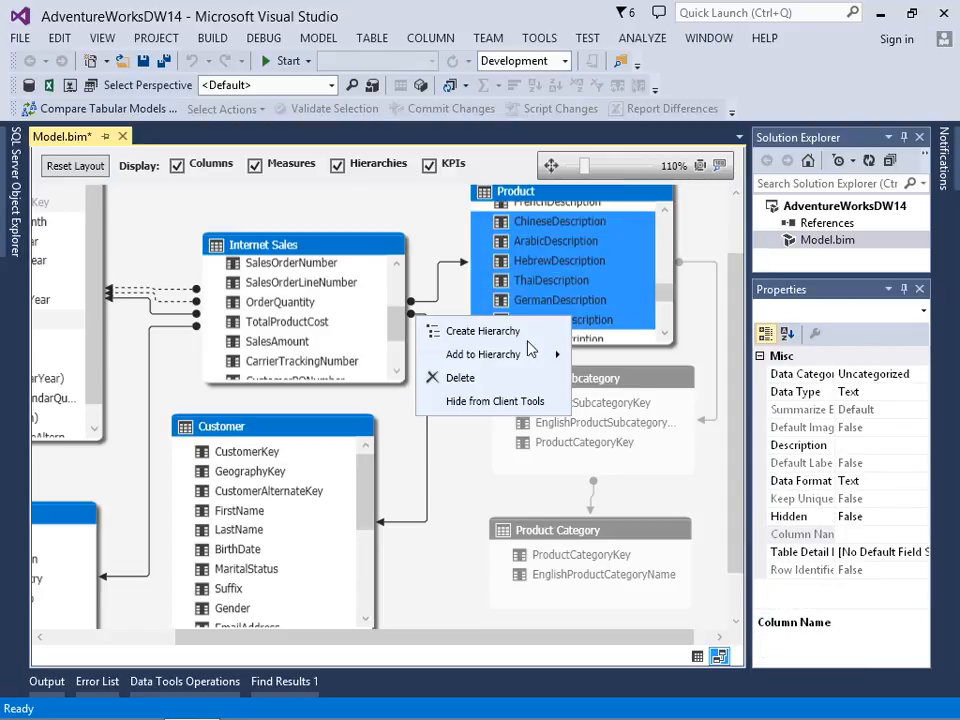
pyautogui.click(496, 402)
# Step: Hide the ProductKey and ProductSubcategoryKey columns of the Product table from client tools
pyautogui.scroll(3, 668, 240)
pyautogui.scroll(5, 668, 233)
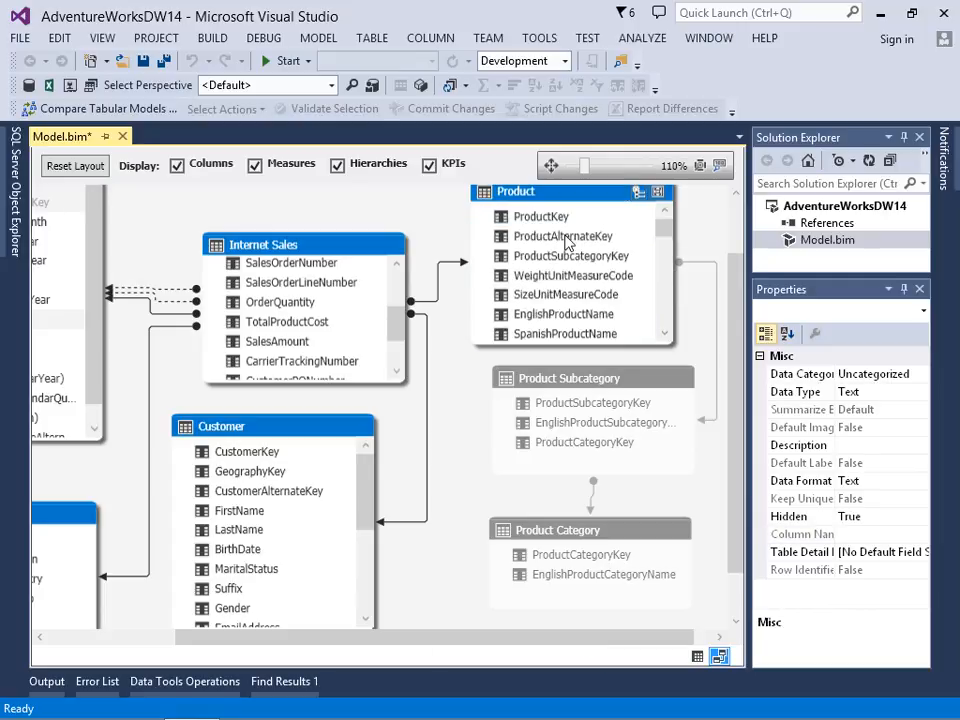
pyautogui.click(540, 216)
pyautogui.keyDown('ctrl'); pyautogui.click(567, 255); pyautogui.keyUp('ctrl')
pyautogui.rightClick(566, 256)
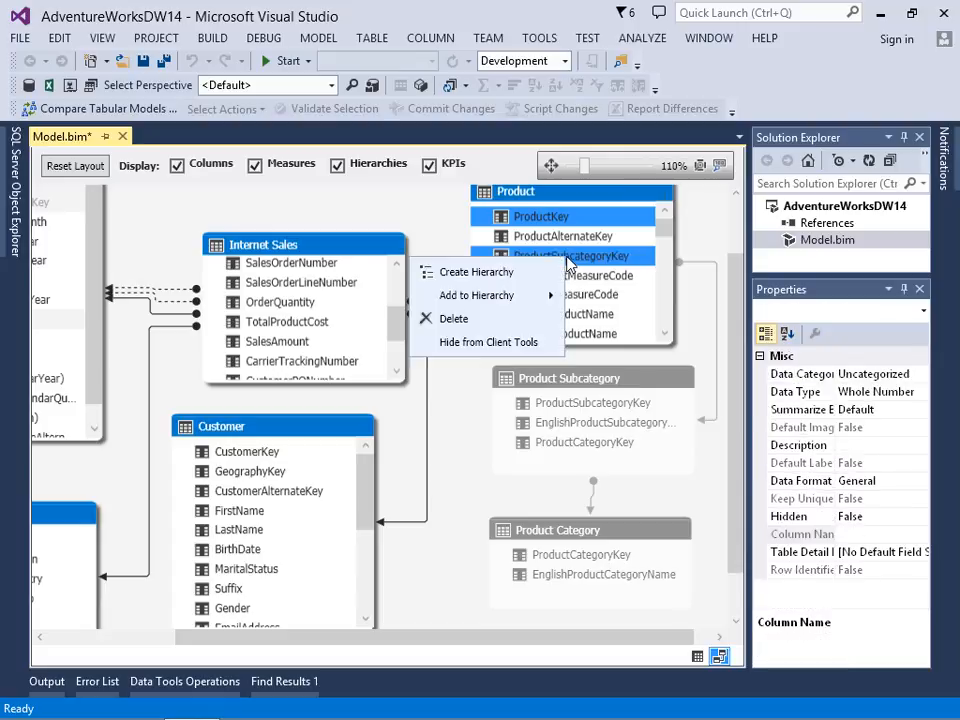
pyautogui.click(490, 341)
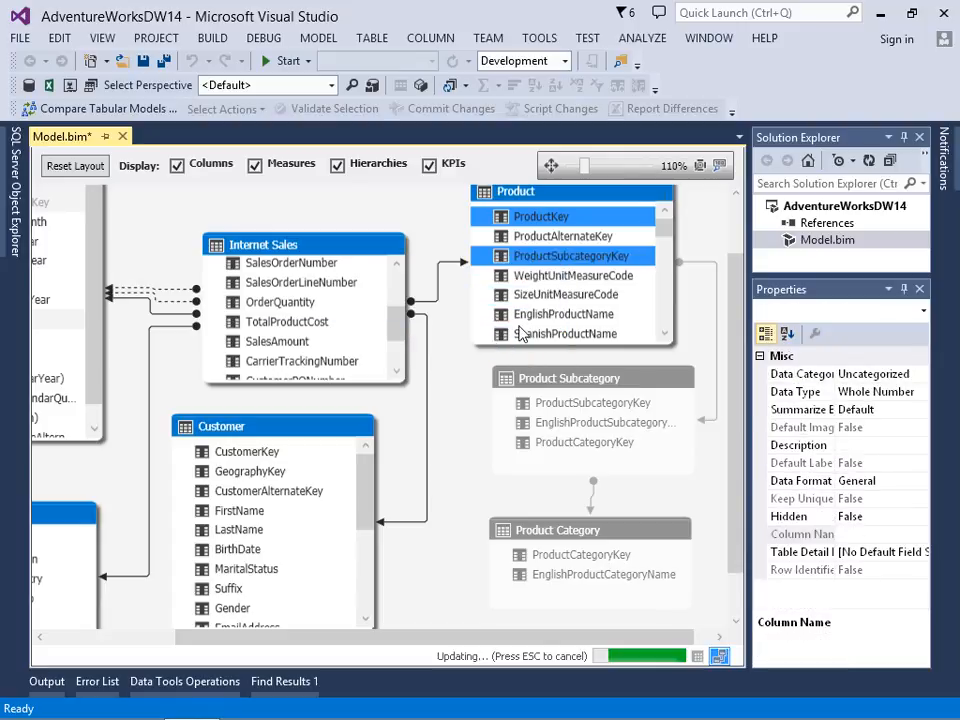
# Step: Rename the EnglishProductName column of the Product table as Product
pyautogui.click(595, 316)
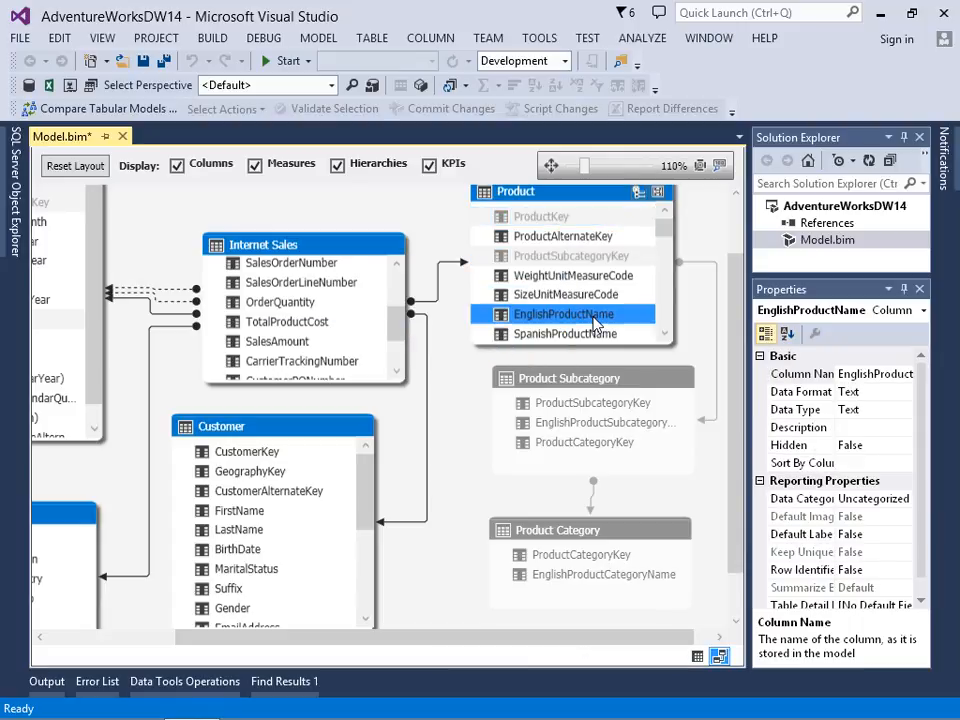
pyautogui.rightClick(597, 320)
pyautogui.click(490, 471)
pyautogui.write('Product')
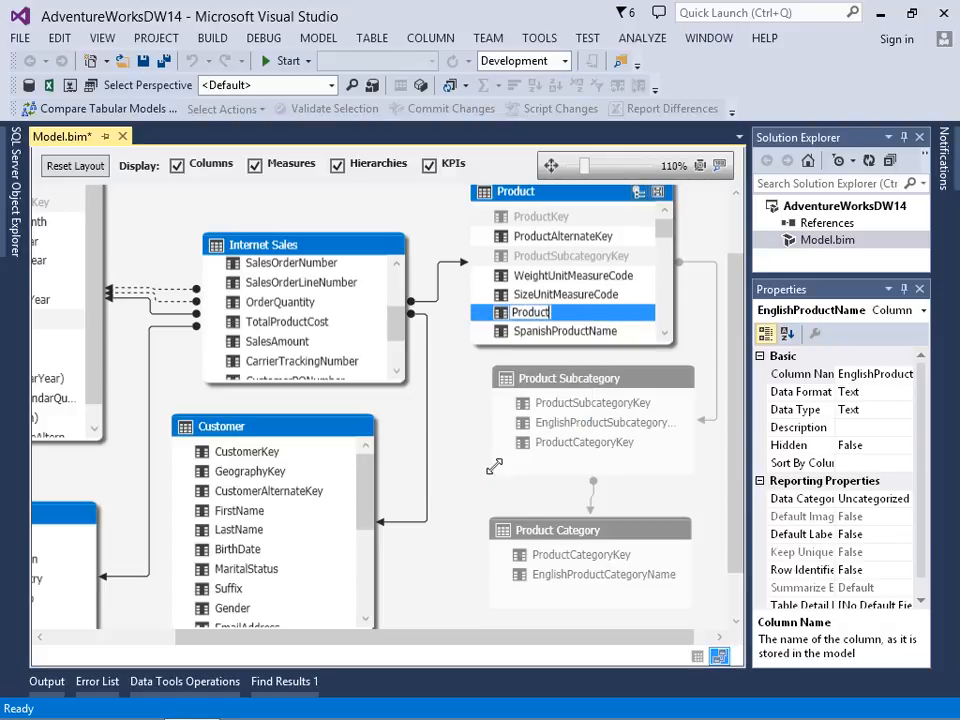
pyautogui.press('Return')
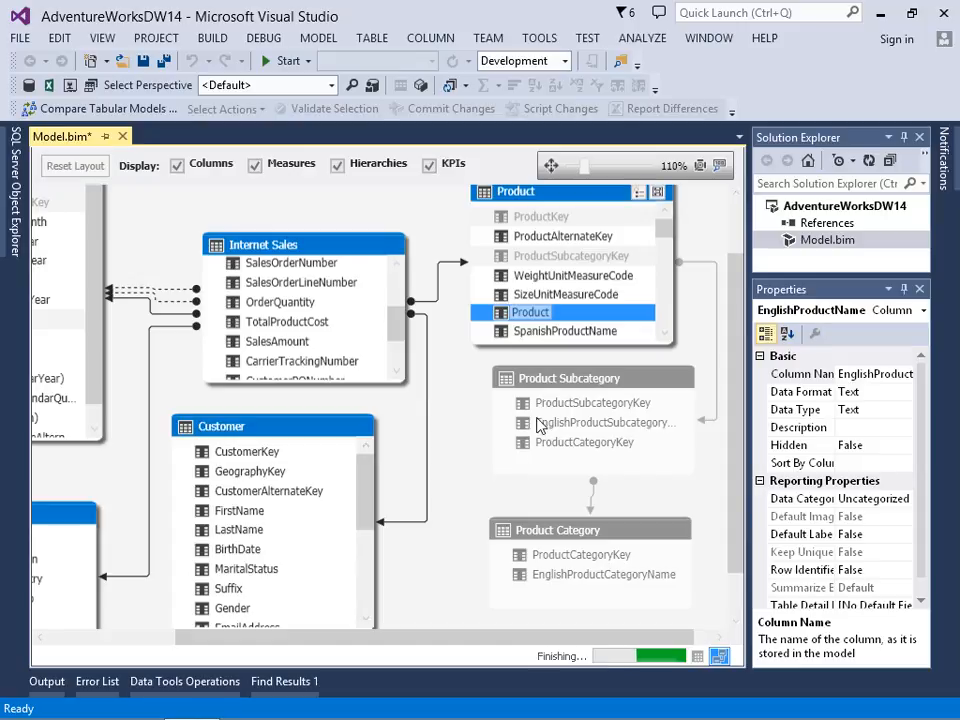
# Step: Add the Product column to the Products by Category hierarchy
pyautogui.rightClick(533, 321)
pyautogui.moveTo(497, 381)
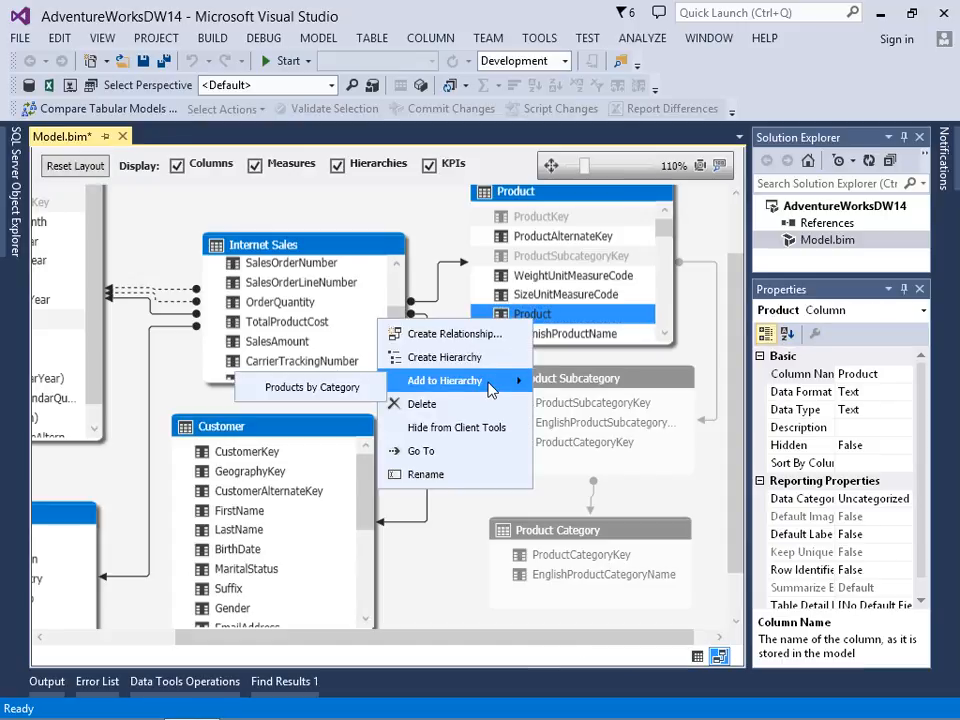
pyautogui.click(336, 393)
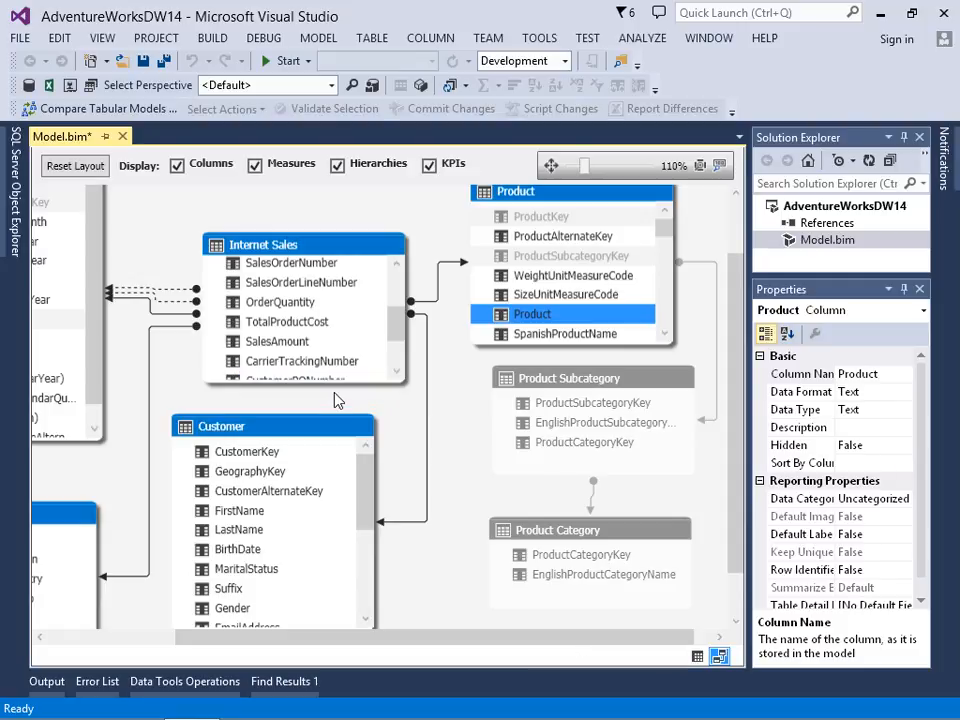
# Step: Deploy the AdventureWorksDW14 project and dismiss the deployment report
pyautogui.click(826, 208)
pyautogui.rightClick(826, 208)
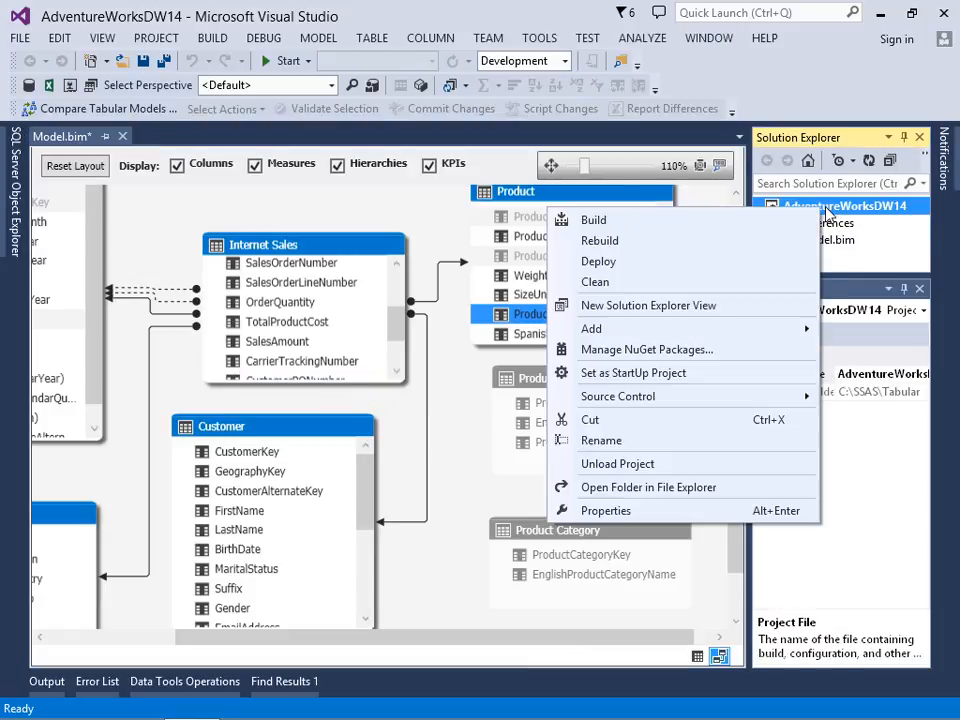
pyautogui.click(615, 219)
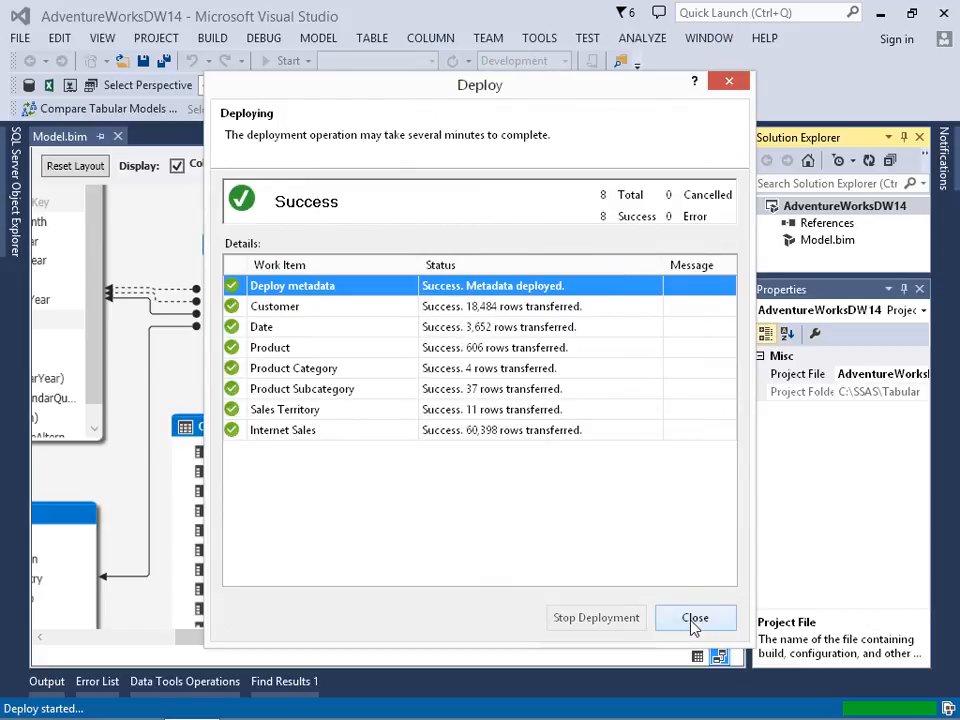
pyautogui.click(695, 620)
# Step: Analyze the model in Excel as the current Windows user with the default perspective
pyautogui.click(322, 42)
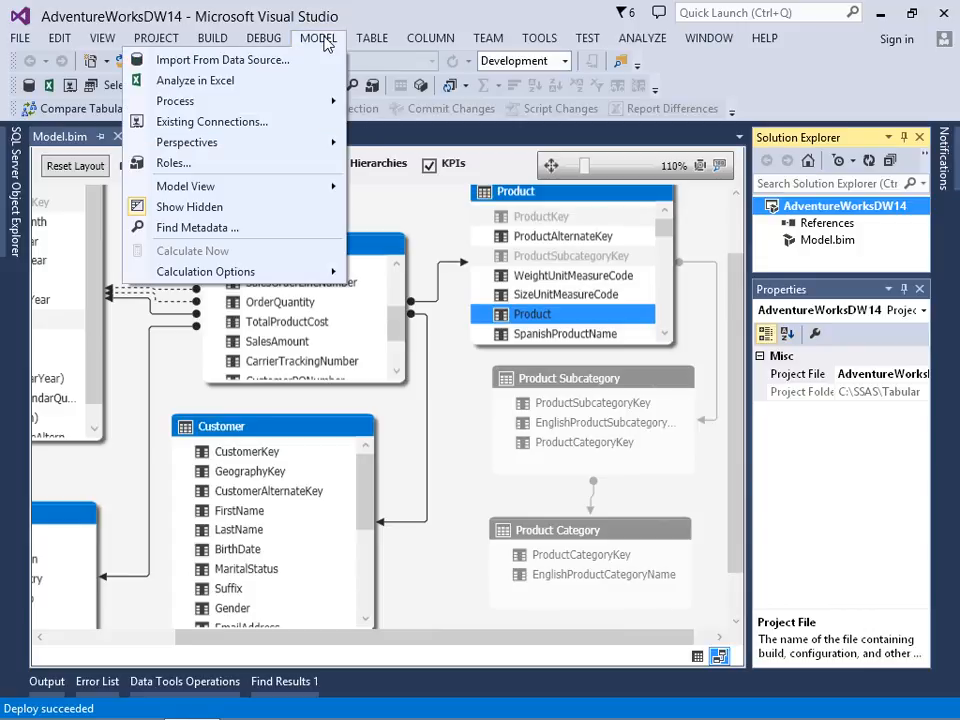
pyautogui.click(242, 82)
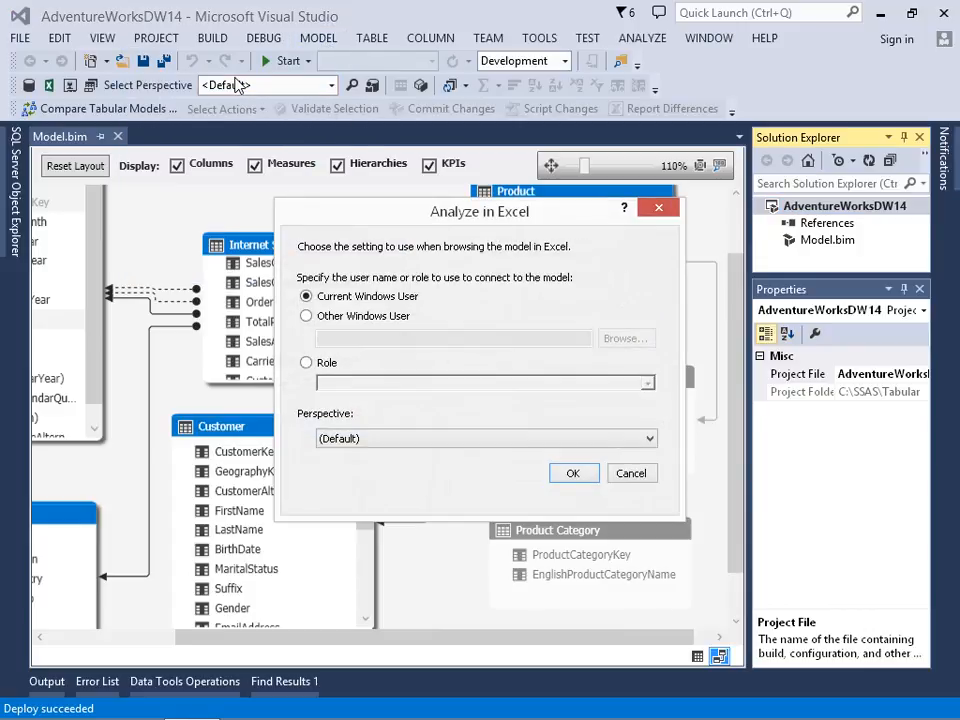
pyautogui.click(572, 476)
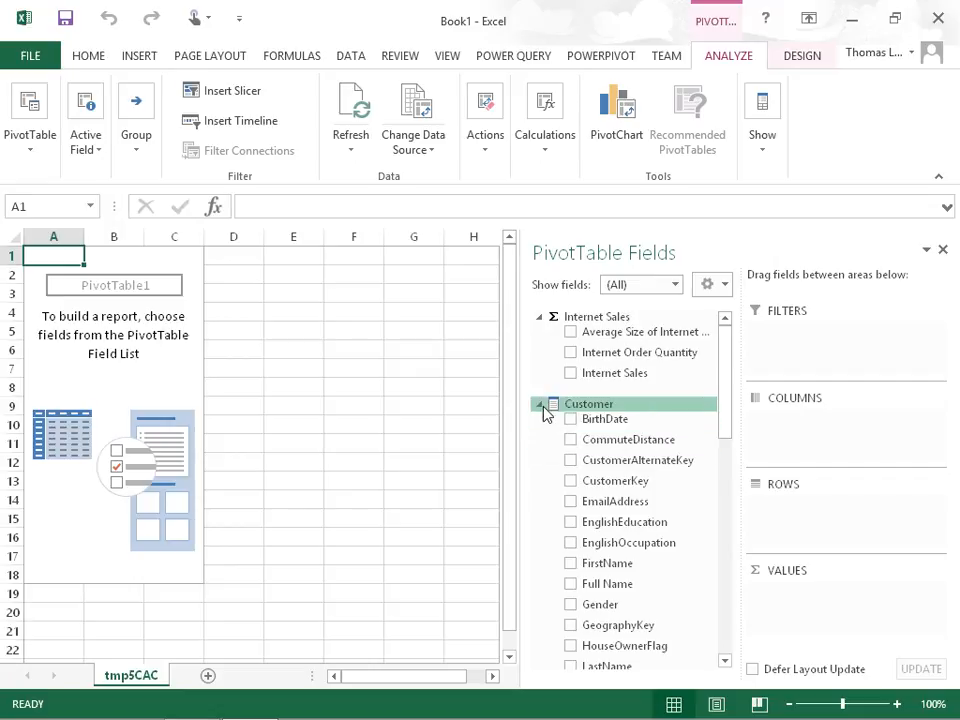
# Step: Collapse the Customer, Date, Internet Sales, Product and Sales Territory tables in the PivotTable field list
pyautogui.click(540, 404)
pyautogui.click(539, 432)
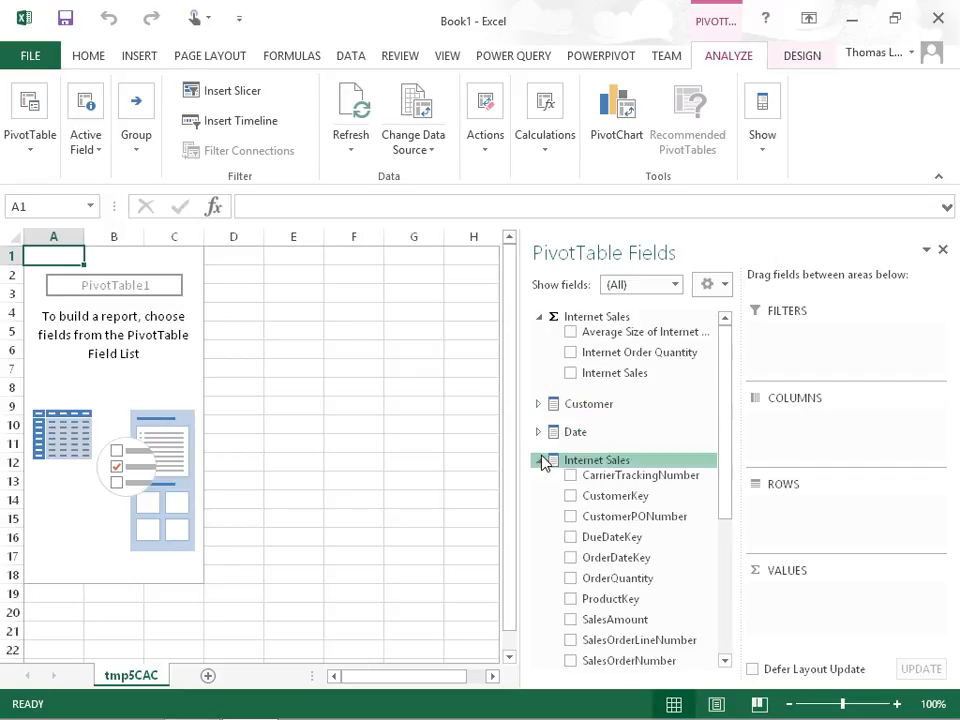
pyautogui.click(540, 460)
pyautogui.click(540, 488)
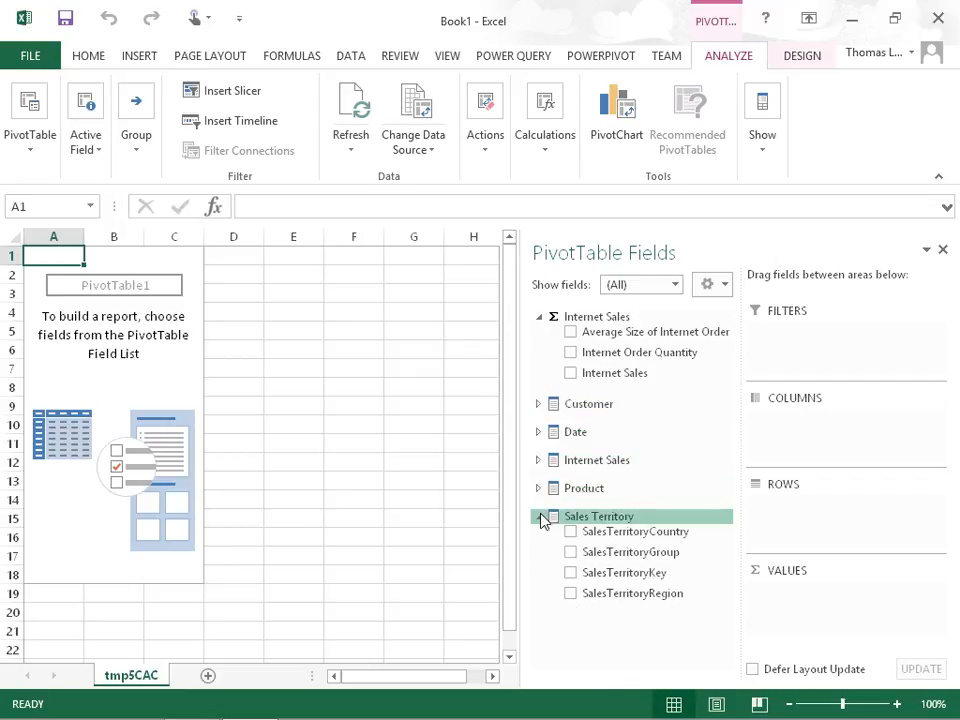
pyautogui.click(540, 516)
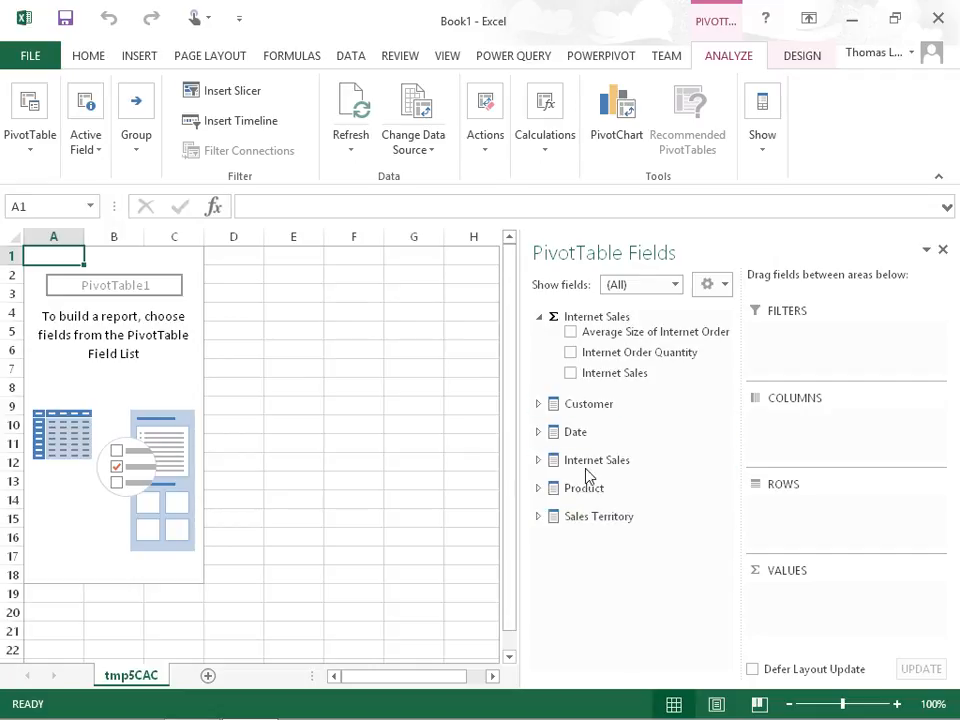
# Step: Build the PivotTable with the Internet Sales measure as values and the Products by Category hierarchy on rows
pyautogui.click(571, 374)
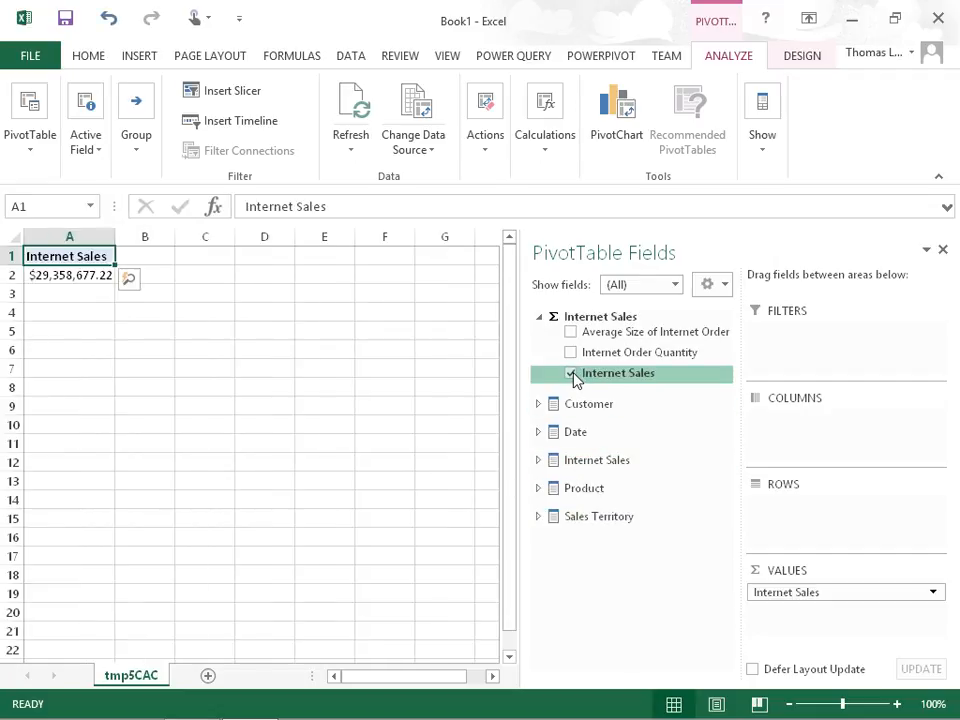
pyautogui.click(539, 489)
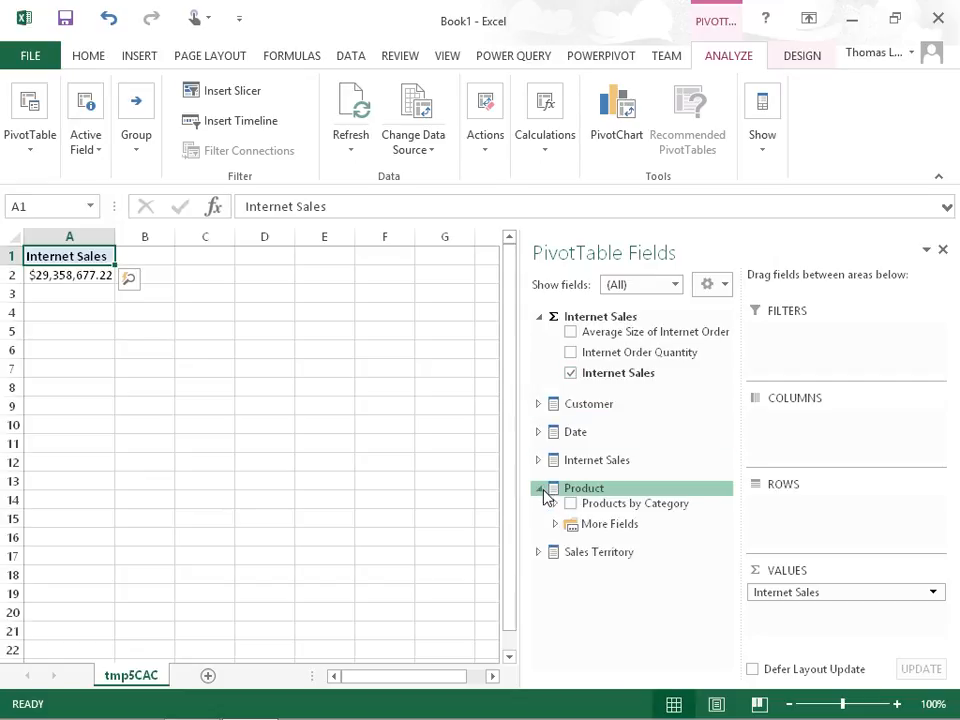
pyautogui.moveTo(594, 506); pyautogui.dragTo(821, 525)
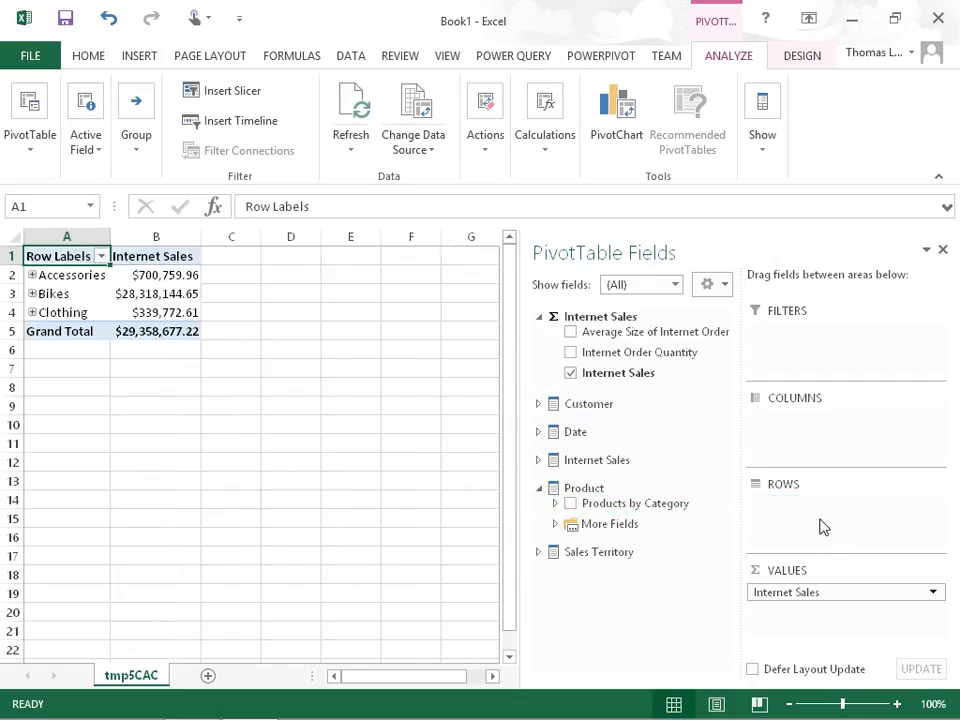
# Step: Expand the Bikes category and its Mountain Bikes subcategory in the PivotTable down to individual products
pyautogui.click(89, 281)
pyautogui.click(80, 296)
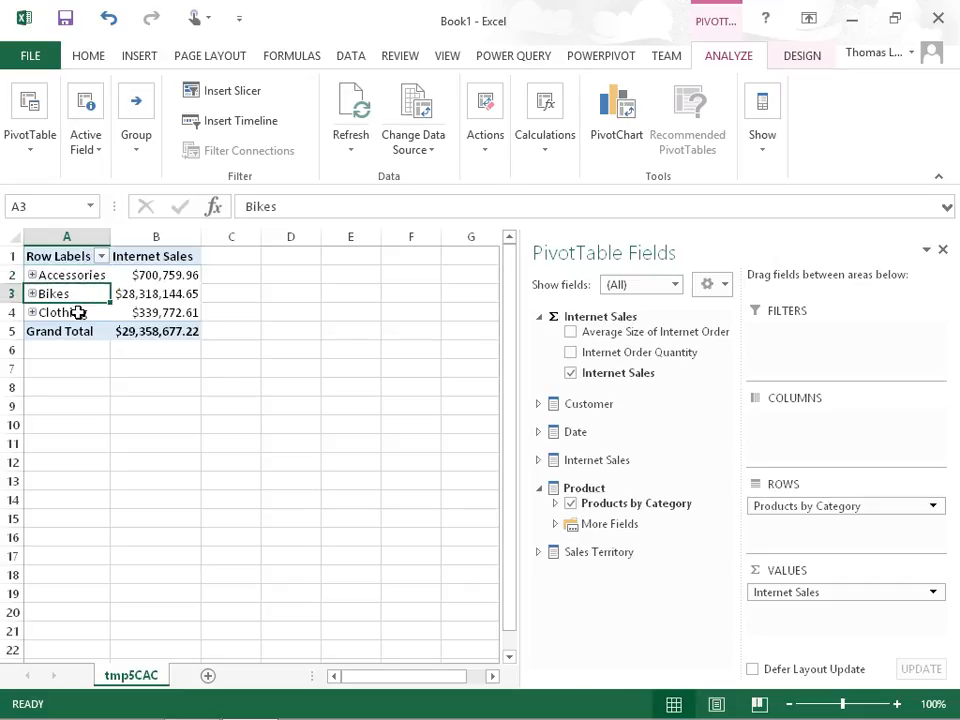
pyautogui.click(78, 312)
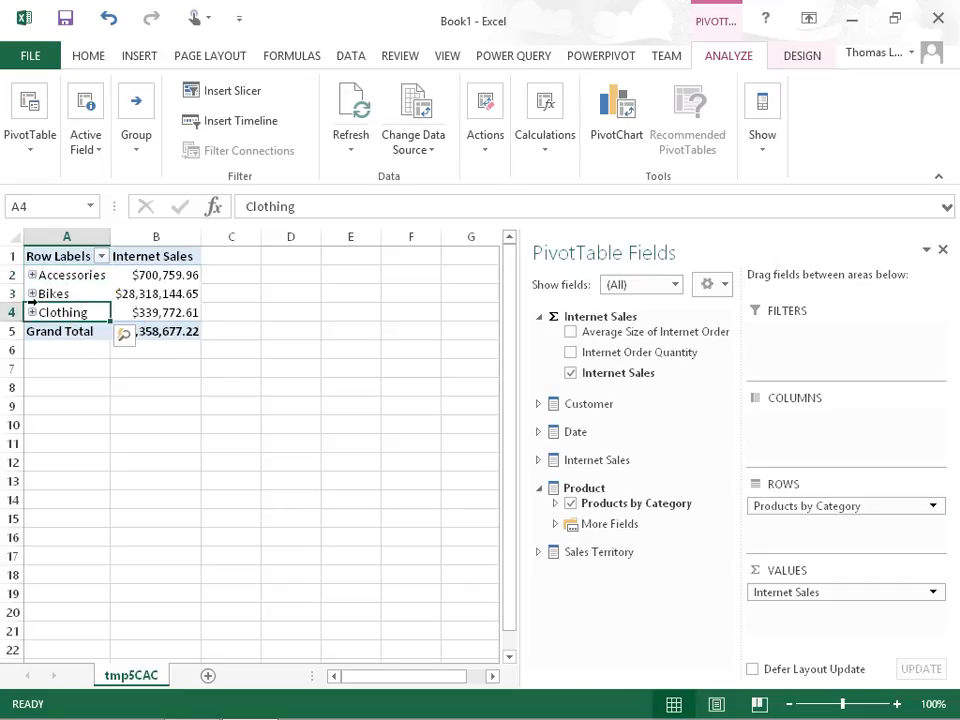
pyautogui.click(32, 294)
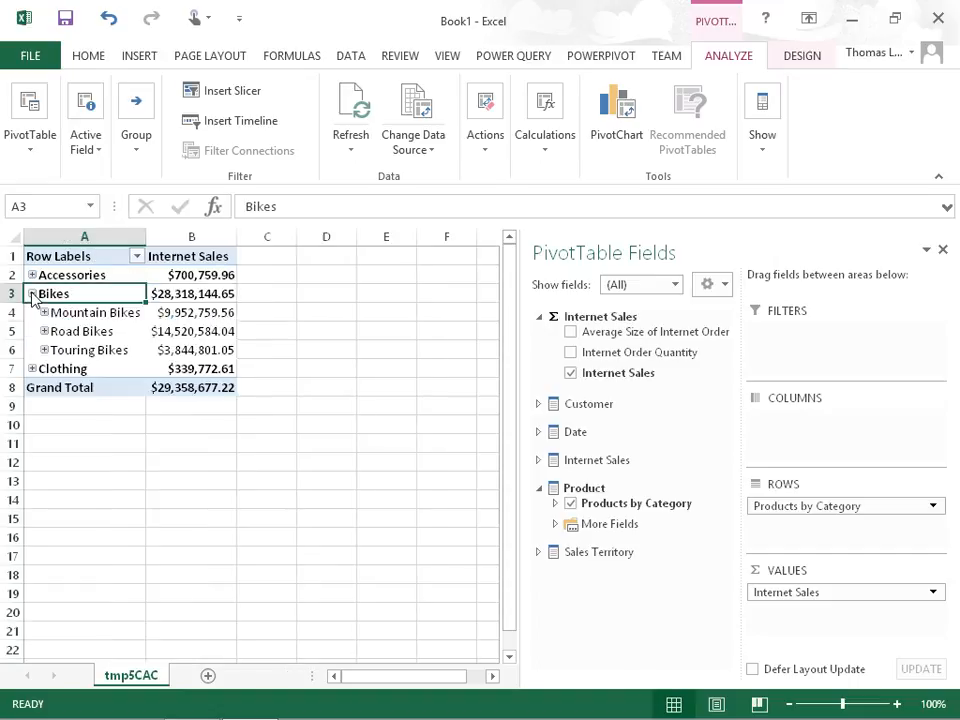
pyautogui.click(75, 313)
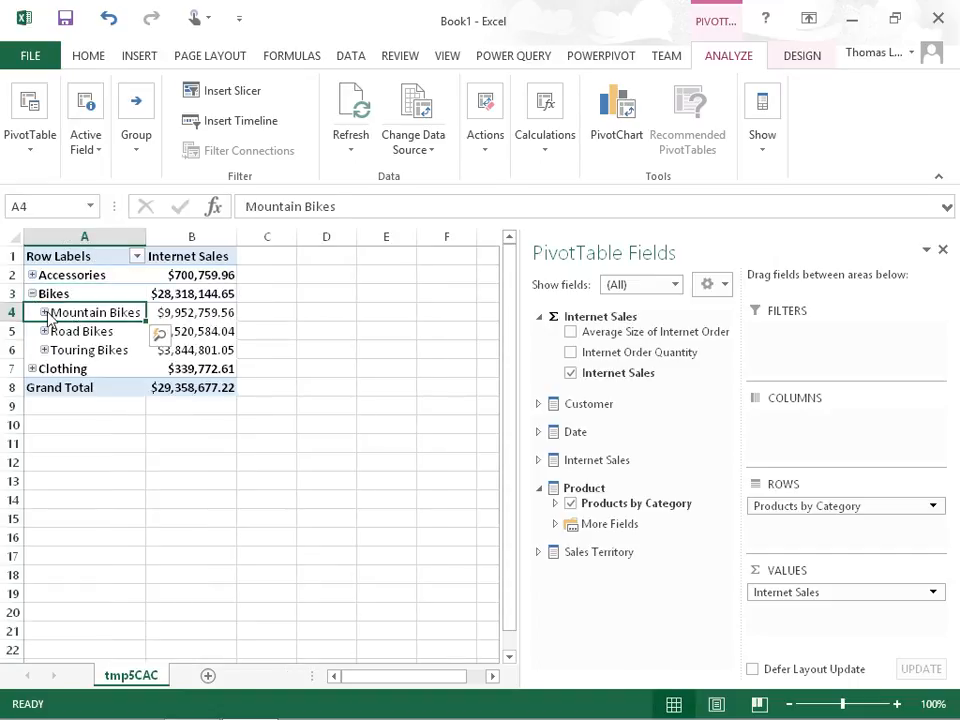
pyautogui.click(44, 313)
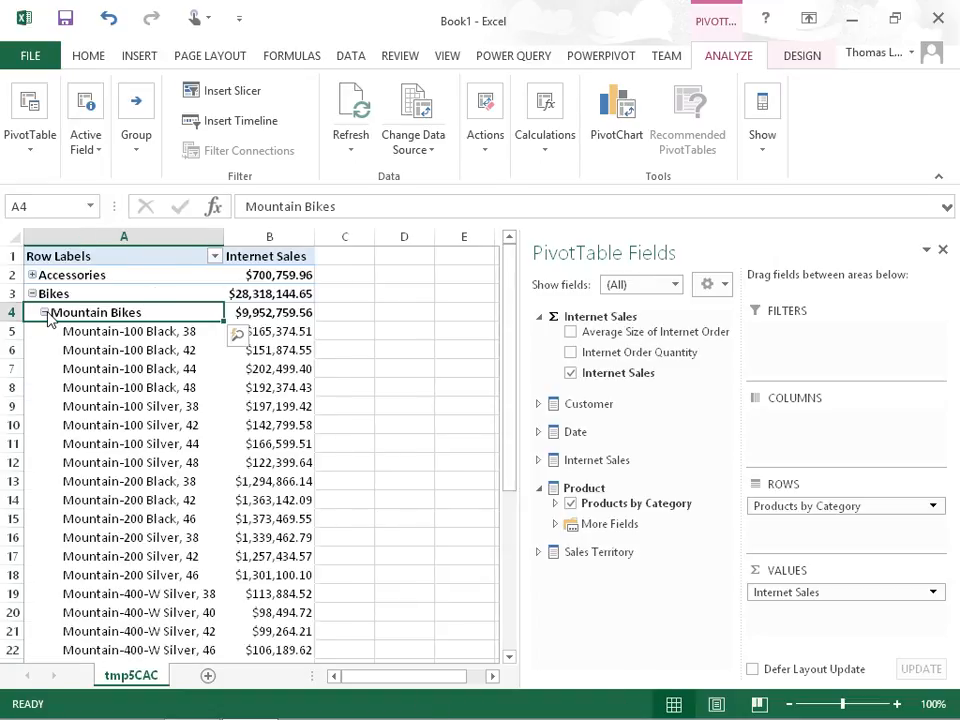
pyautogui.click(115, 331)
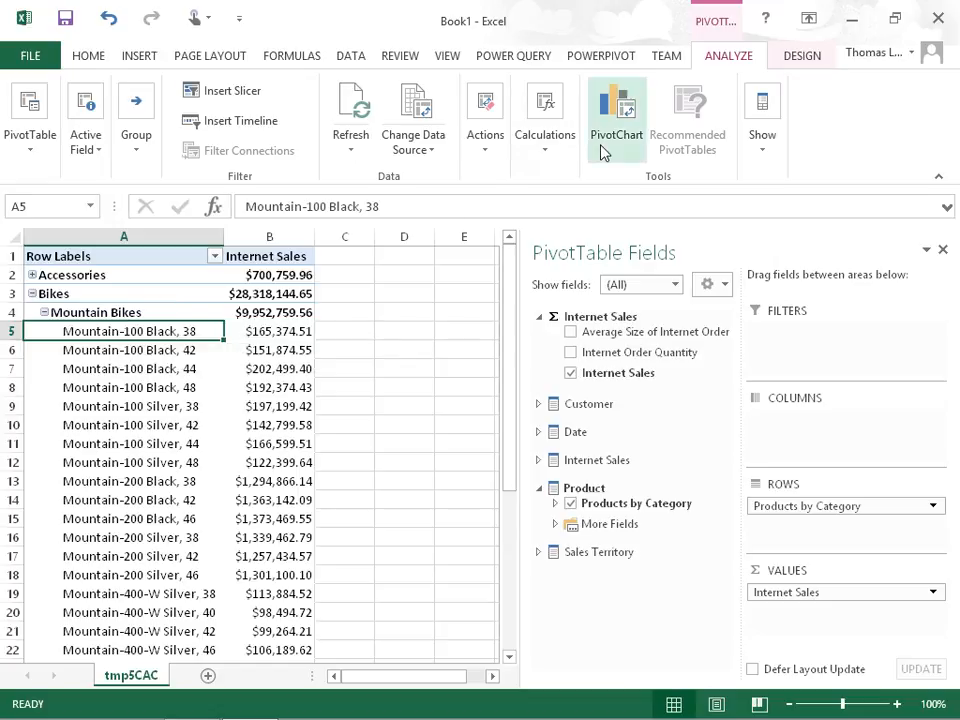
# Step: Switch to the Visual Studio model diagram and hide the Sales Territory table's SalesTerritoryKey column from client tools
pyautogui.click(850, 30)
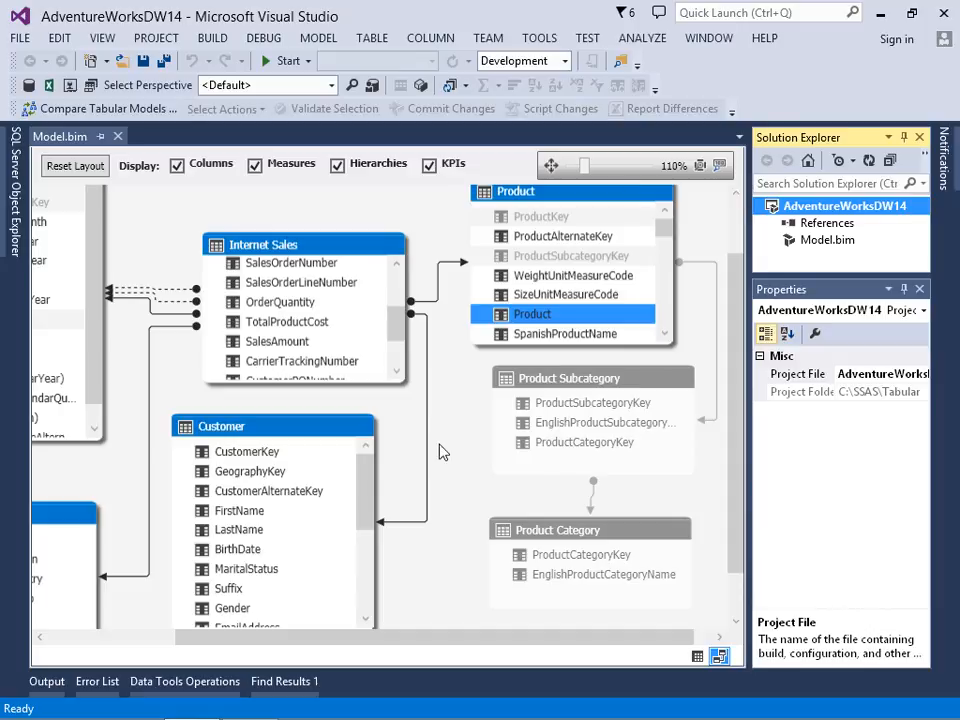
pyautogui.click(446, 449)
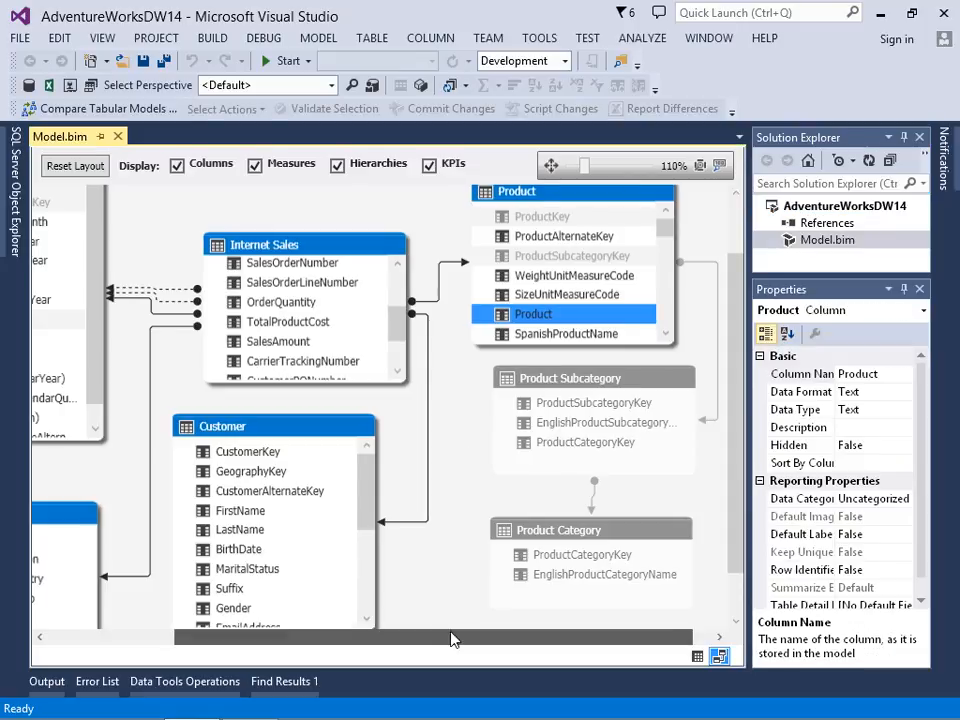
pyautogui.moveTo(458, 638); pyautogui.dragTo(293, 638)
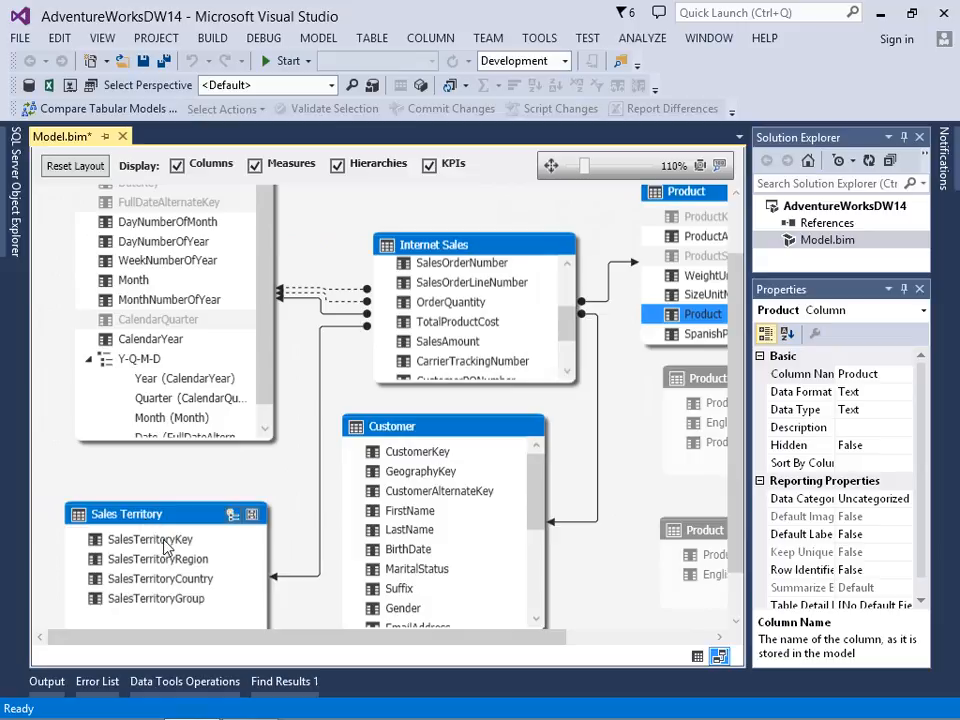
pyautogui.rightClick(164, 542)
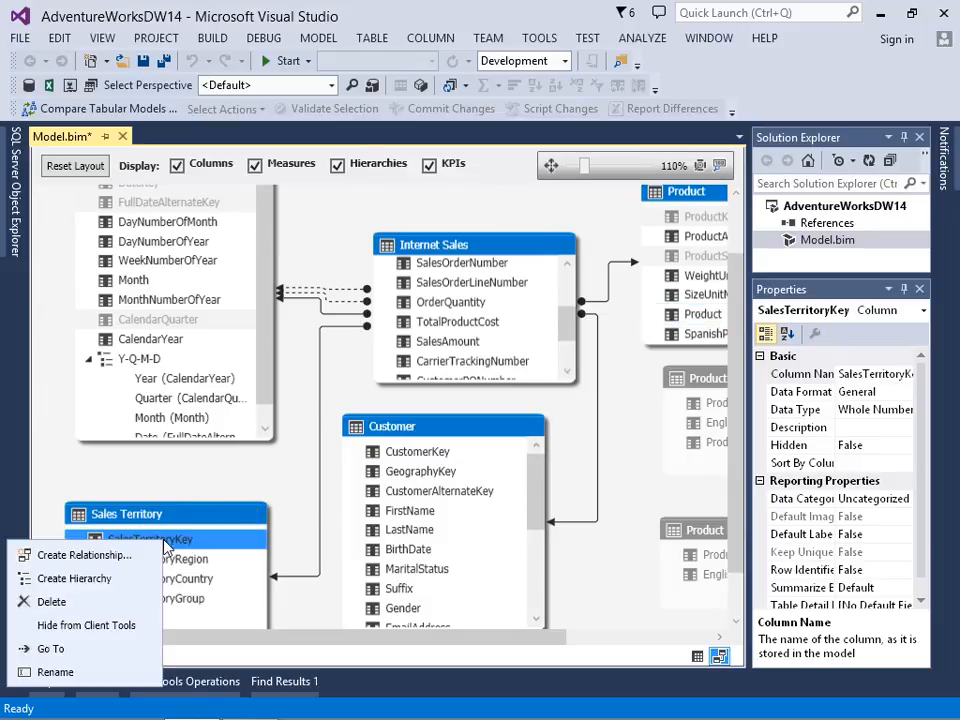
pyautogui.click(92, 625)
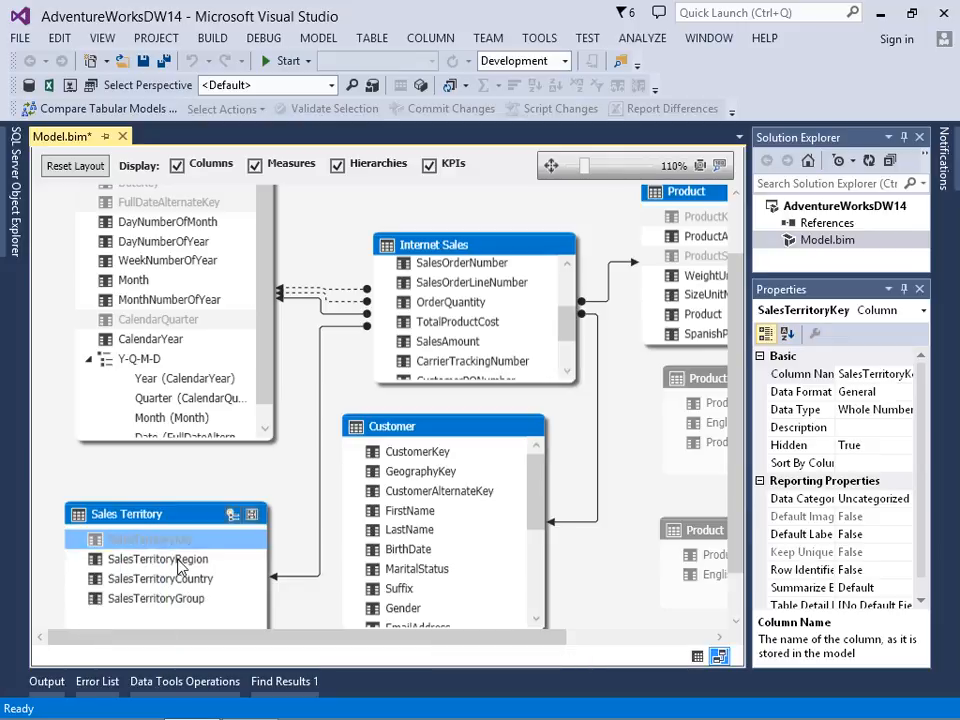
# Step: Create a hierarchy named "Sales Terrritories" from the SalesTerritoryRegion column in the Sales Territory table
pyautogui.rightClick(178, 562)
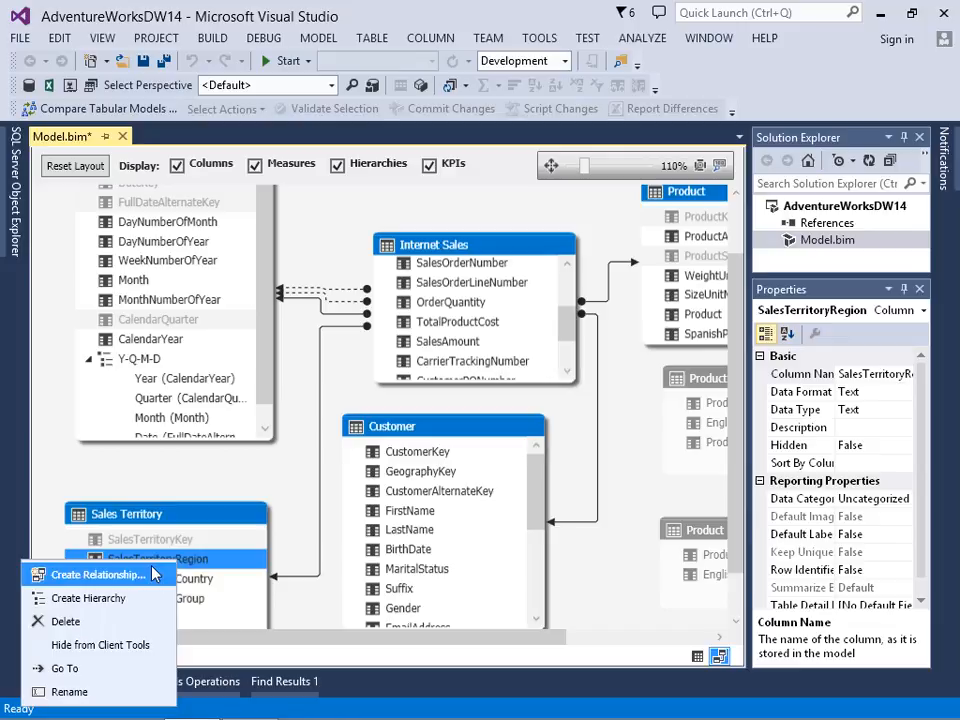
pyautogui.click(75, 602)
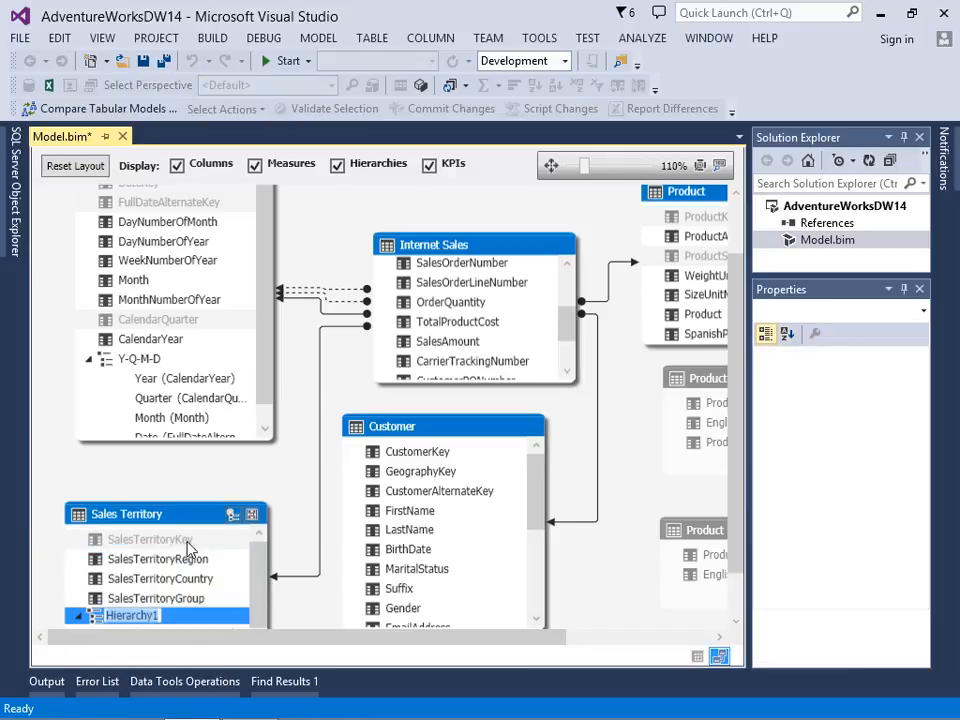
pyautogui.write('Sales')
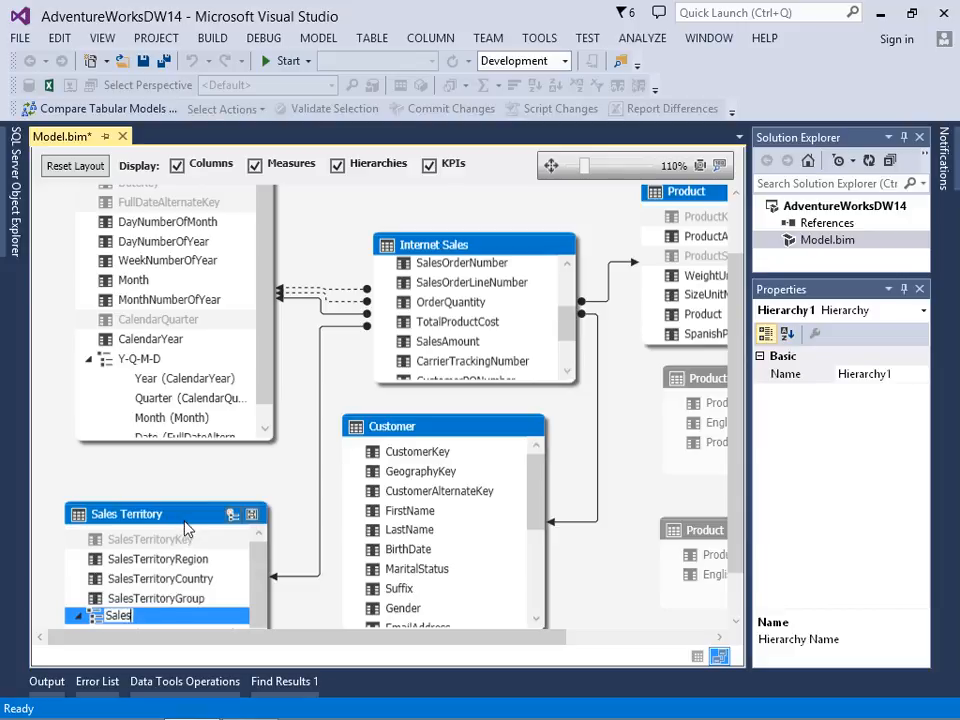
pyautogui.write(' Territo')
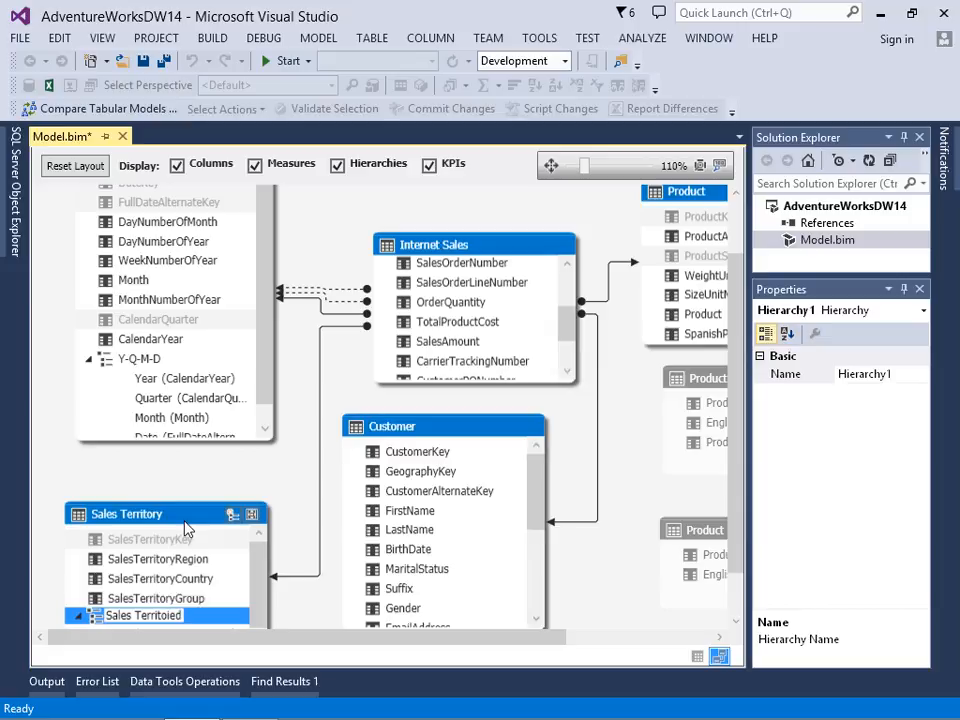
pyautogui.press('BackSpace')
pyautogui.write('o')
pyautogui.write('it')
pyautogui.write('ories')
pyautogui.press('Return')
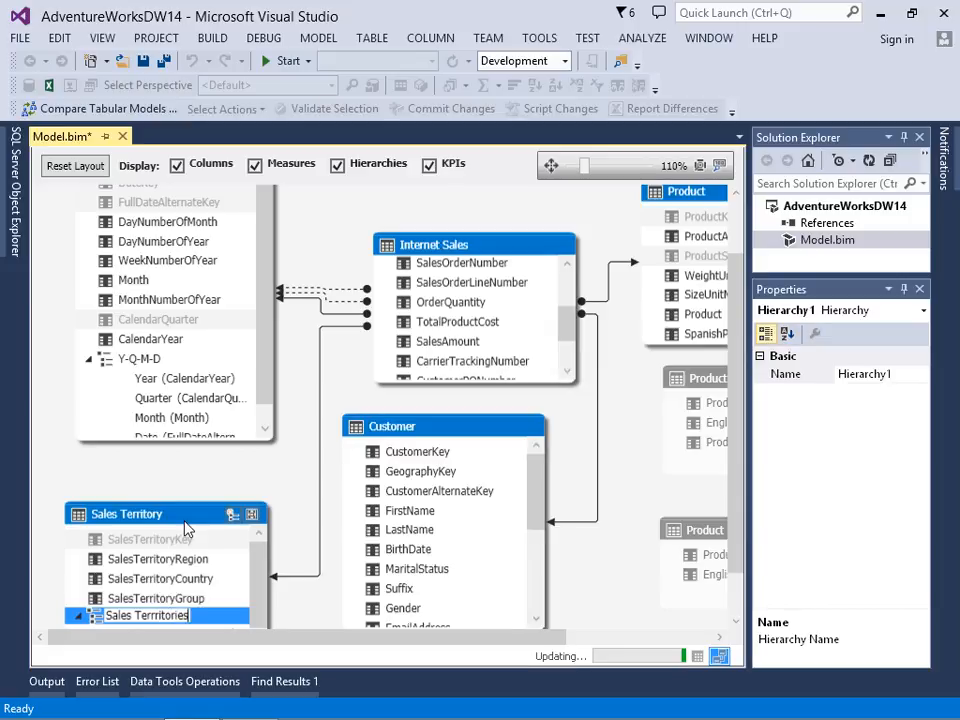
# Step: Add the SalesTerritoryCountry and SalesTerritoryGroup columns to the Sales Terrritories hierarchy
pyautogui.rightClick(193, 583)
pyautogui.moveTo(150, 470)
pyautogui.click(209, 477)
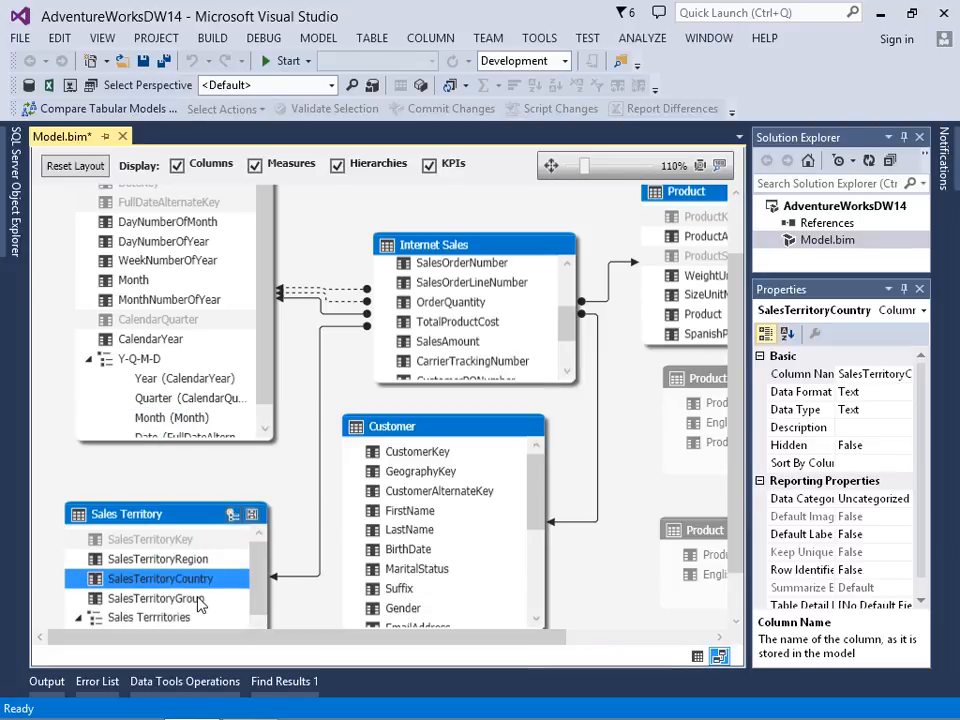
pyautogui.rightClick(199, 600)
pyautogui.moveTo(110, 487)
pyautogui.click(225, 493)
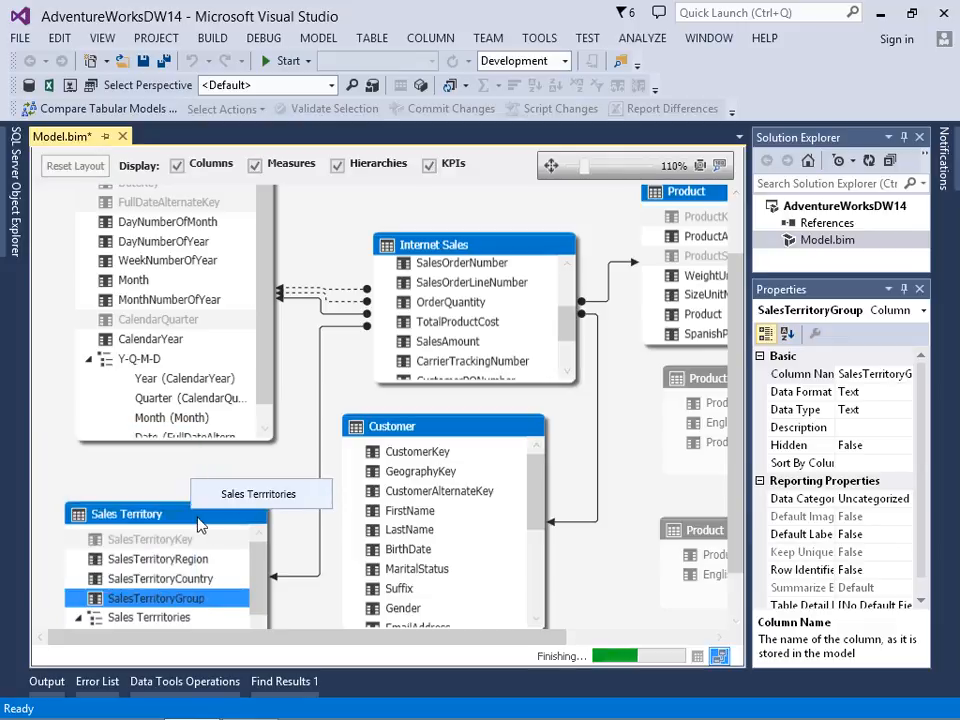
# Step: Move the Sales Territory table up in the diagram and hide its Region, Country and Group source columns from client tools
pyautogui.moveTo(200, 514); pyautogui.dragTo(235, 472)
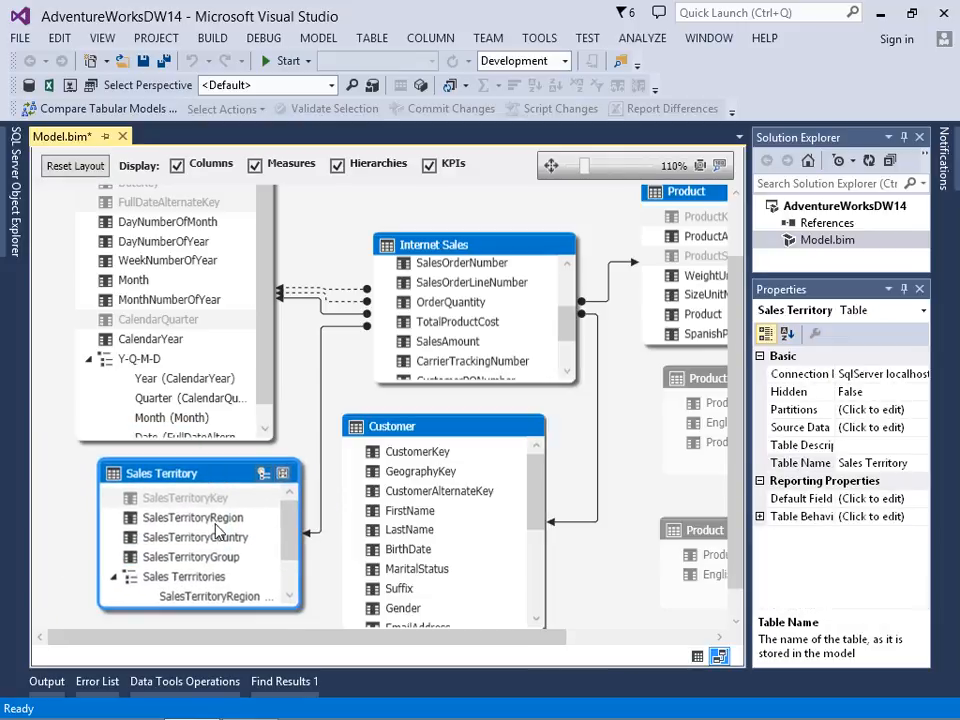
pyautogui.click(208, 519)
pyautogui.keyDown('ctrl'); pyautogui.click(210, 537); pyautogui.keyUp('ctrl')
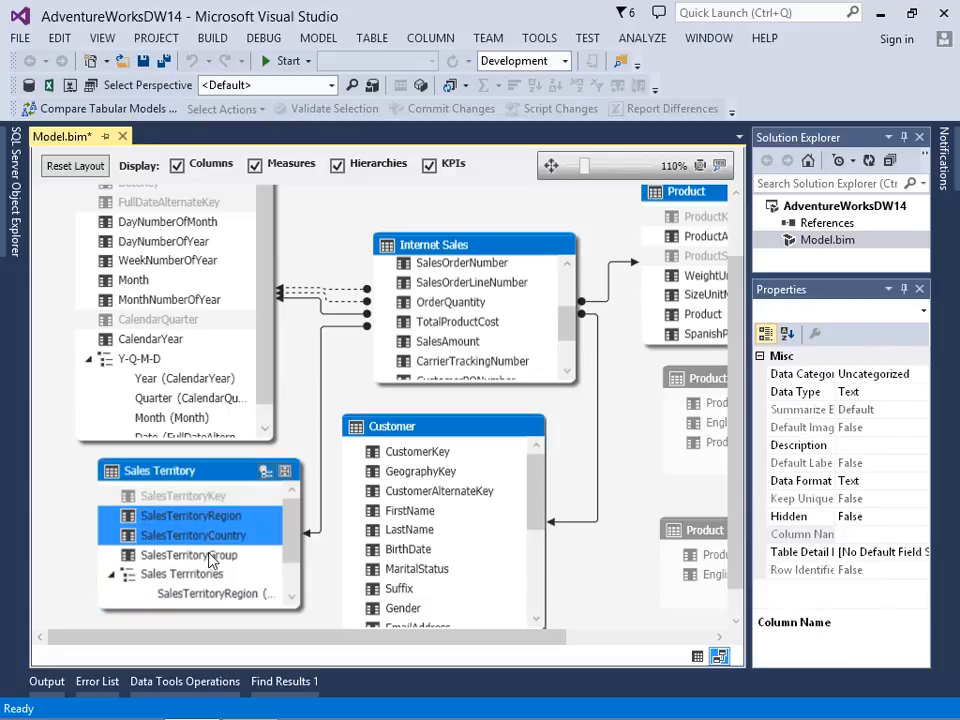
pyautogui.keyDown('ctrl'); pyautogui.click(211, 557); pyautogui.keyUp('ctrl')
pyautogui.rightClick(211, 560)
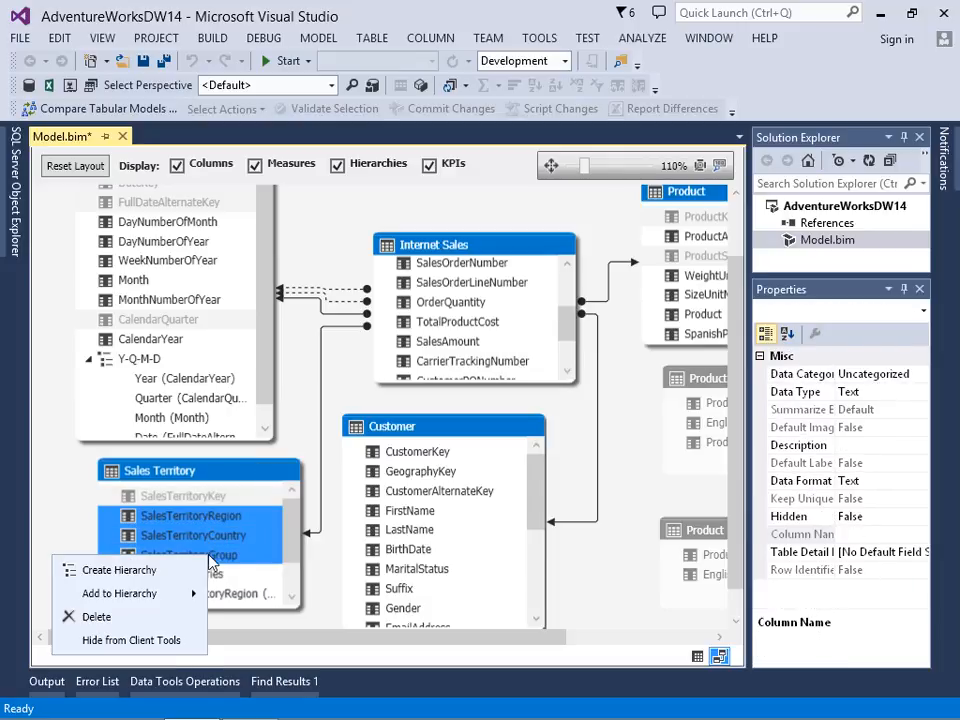
pyautogui.press('Escape')
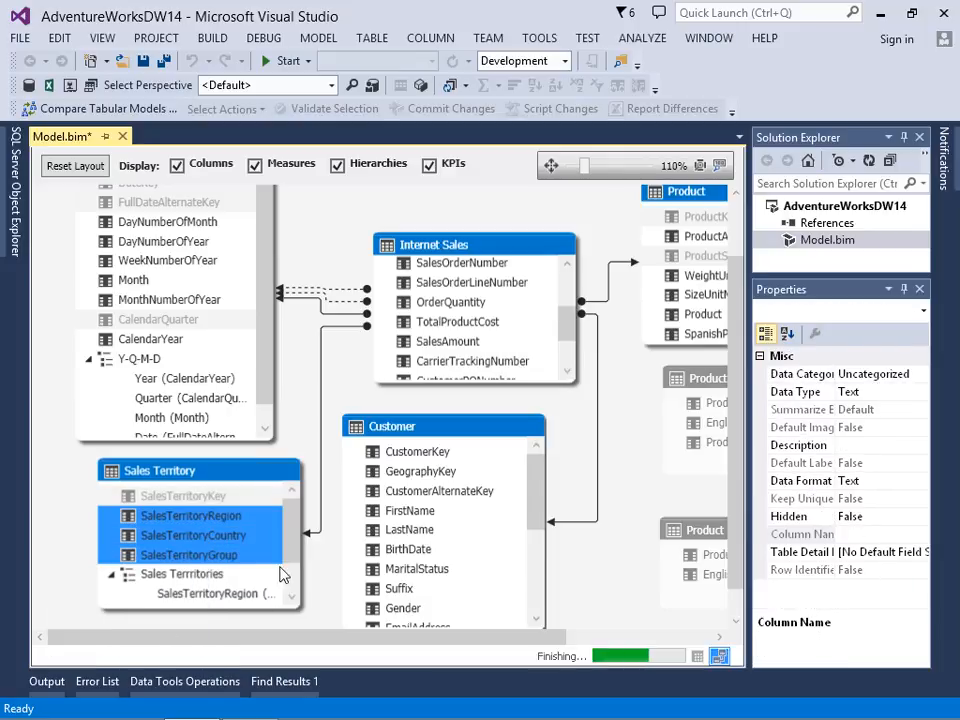
# Step: Rename the SalesTerritoryRegion level of the Sales Terrritories hierarchy to Region
pyautogui.click(222, 547)
pyautogui.rightClick(222, 550)
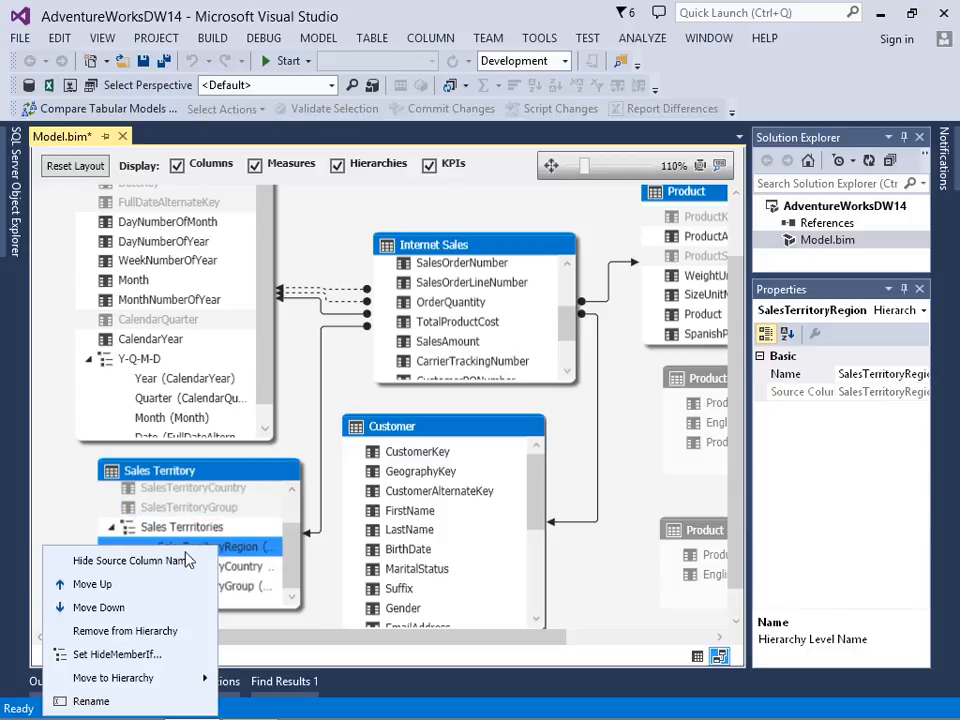
pyautogui.click(123, 700)
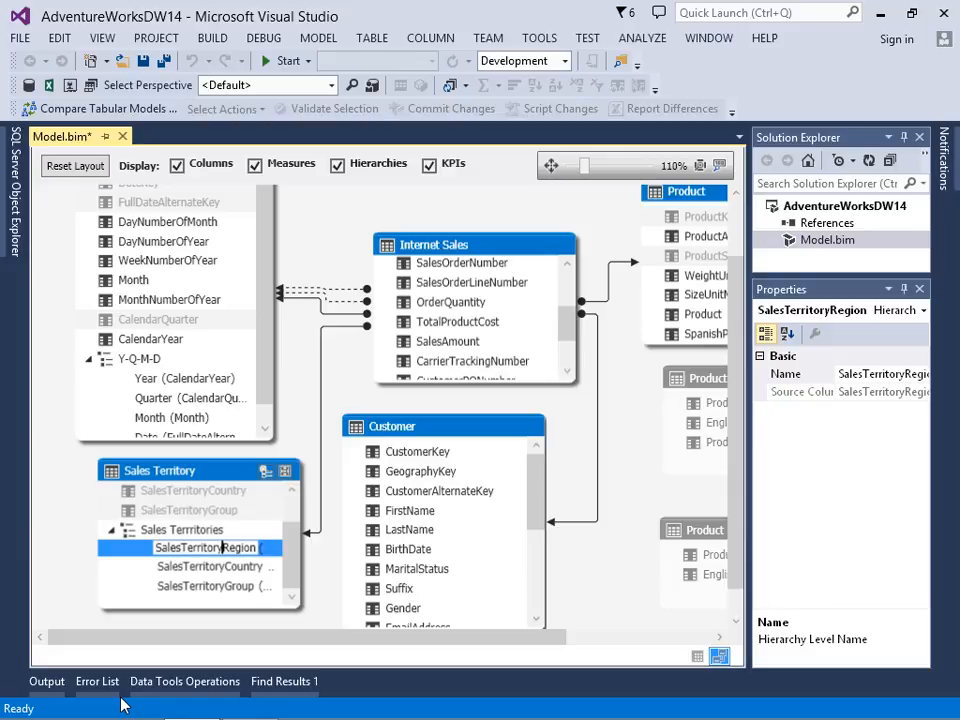
pyautogui.hotkey('ctrl', 'a')
pyautogui.write('Region')
pyautogui.press('Return')
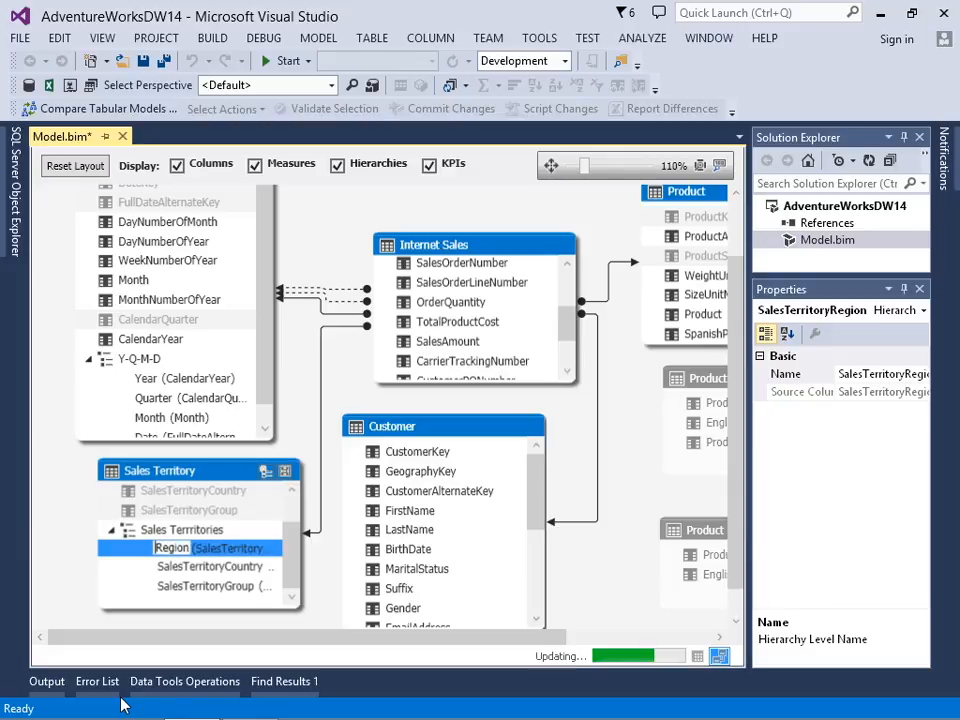
# Step: Rename the SalesTerritoryCountry level of the Sales Terrritories hierarchy to Country
pyautogui.click(189, 570)
pyautogui.rightClick(189, 570)
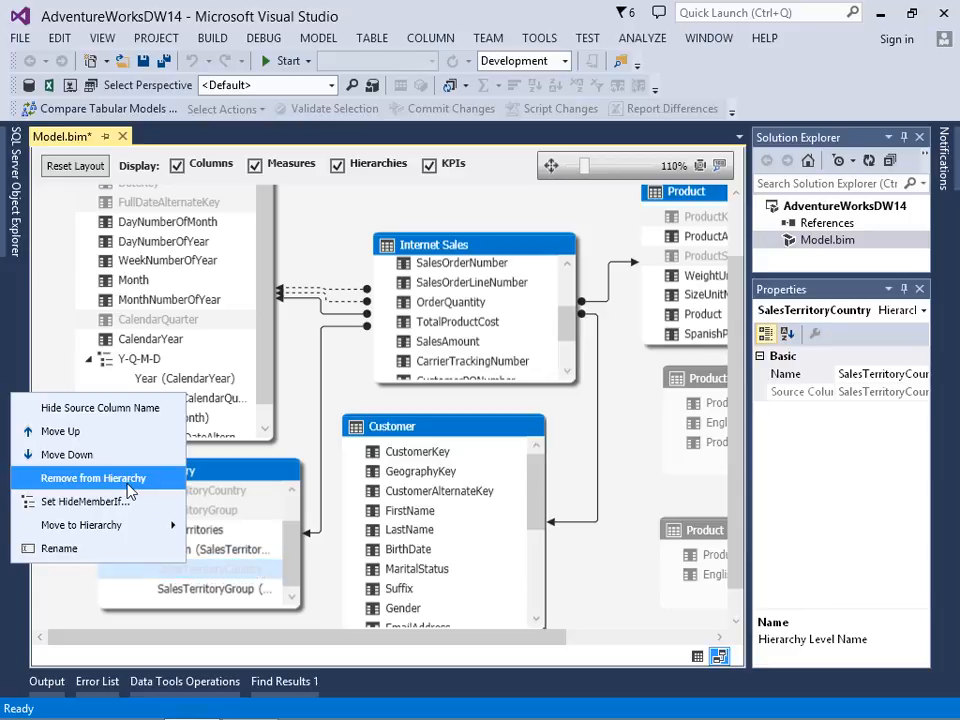
pyautogui.click(108, 548)
pyautogui.press('Right')
pyautogui.press('Left')
pyautogui.press('Left')
pyautogui.press('Left')
pyautogui.press('Left')
pyautogui.press('Left')
pyautogui.press('Left')
pyautogui.press('Left')
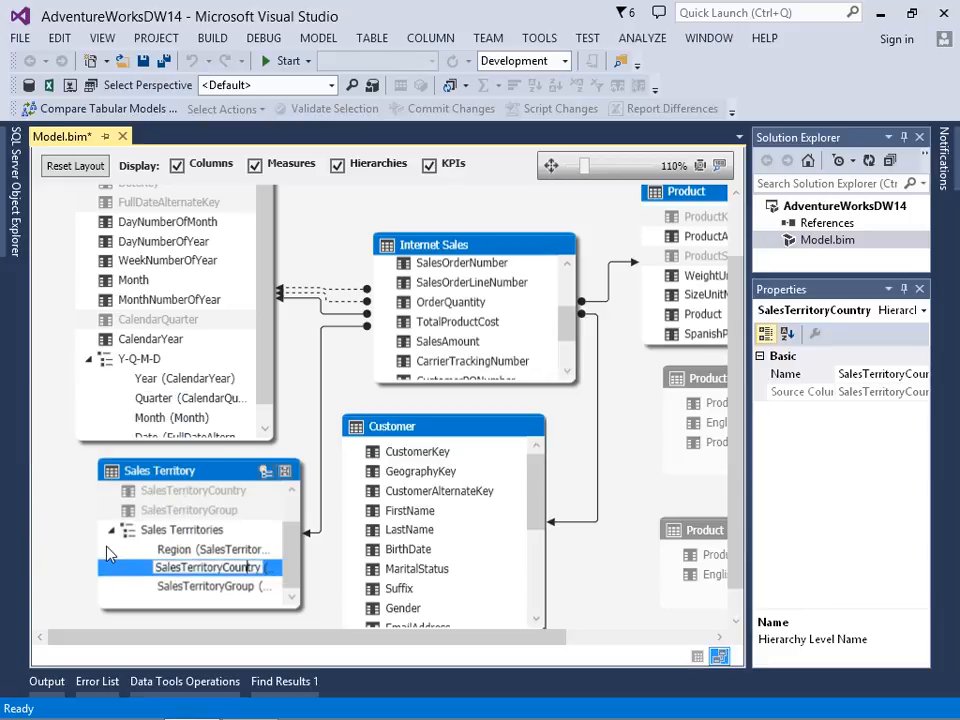
pyautogui.press('BackSpace')
pyautogui.press('BackSpace')
pyautogui.press('BackSpace')
pyautogui.press('BackSpace')
pyautogui.press('BackSpace')
pyautogui.press('BackSpace')
pyautogui.press('BackSpace')
pyautogui.press('BackSpace')
pyautogui.press('BackSpace')
pyautogui.press('BackSpace')
pyautogui.press('BackSpace')
pyautogui.press('BackSpace')
pyautogui.press('BackSpace')
pyautogui.press('BackSpace')
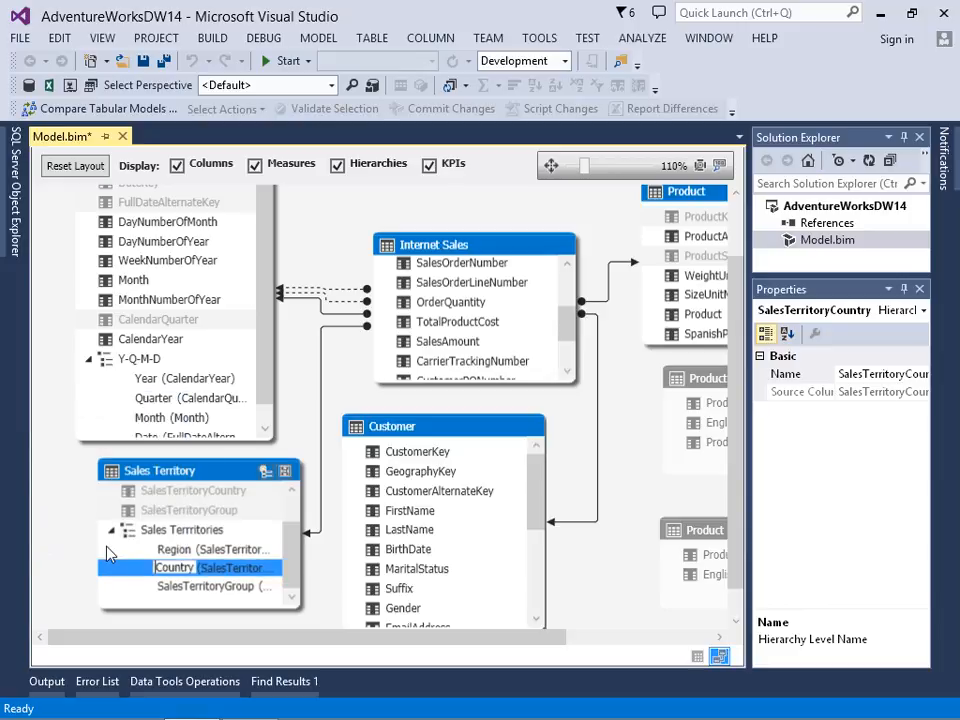
pyautogui.press('Return')
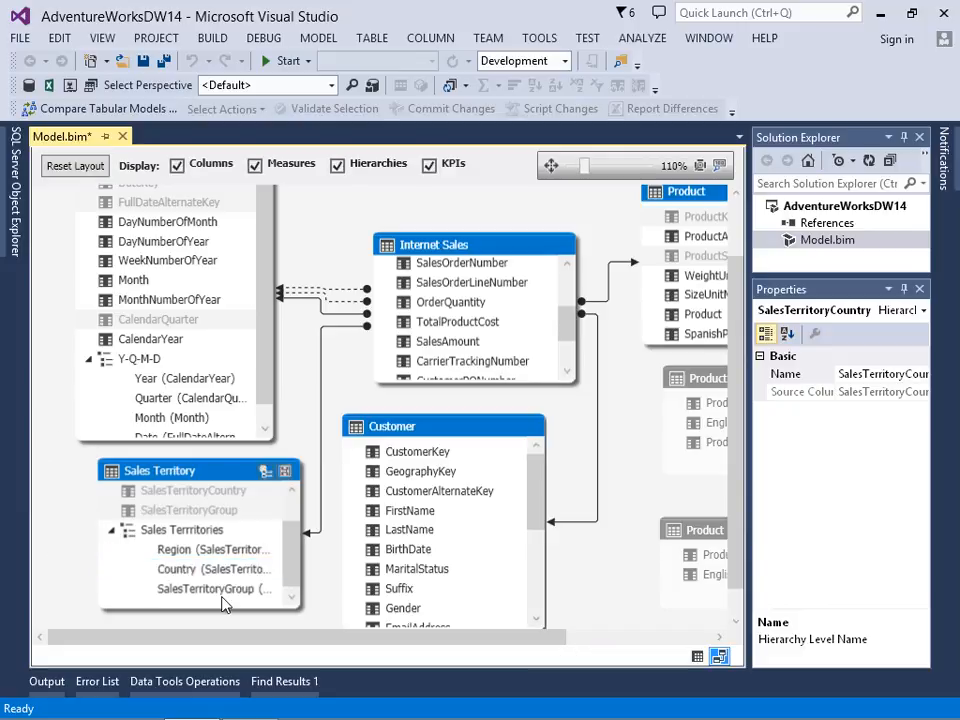
# Step: Rename the SalesTerritoryGroup level of the Sales Terrritories hierarchy to Group
pyautogui.click(223, 592)
pyautogui.rightClick(223, 592)
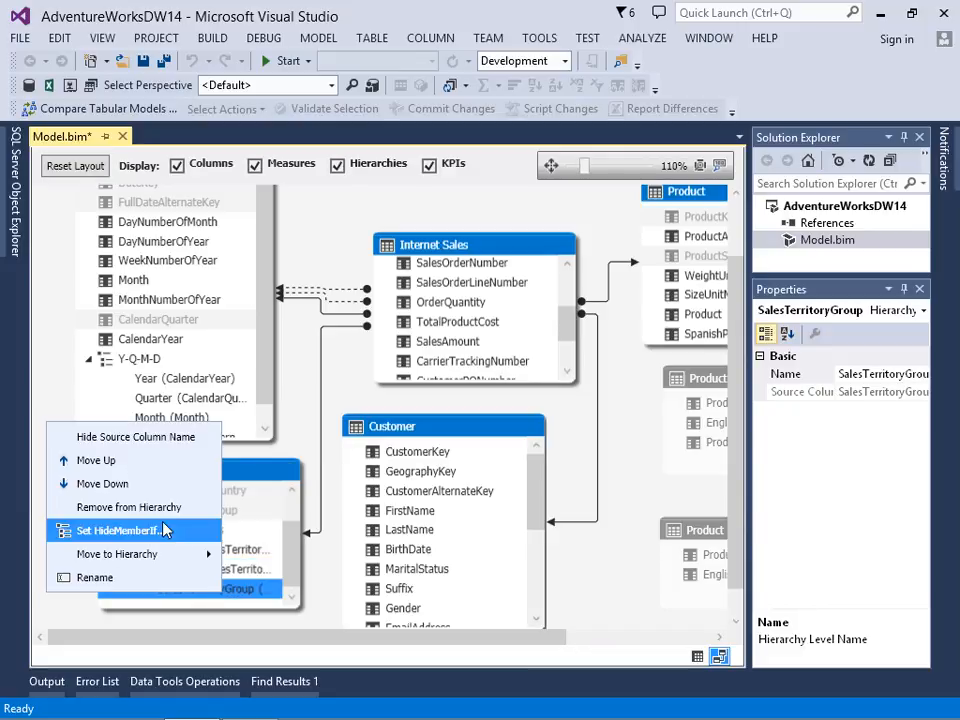
pyautogui.click(137, 578)
pyautogui.press('End')
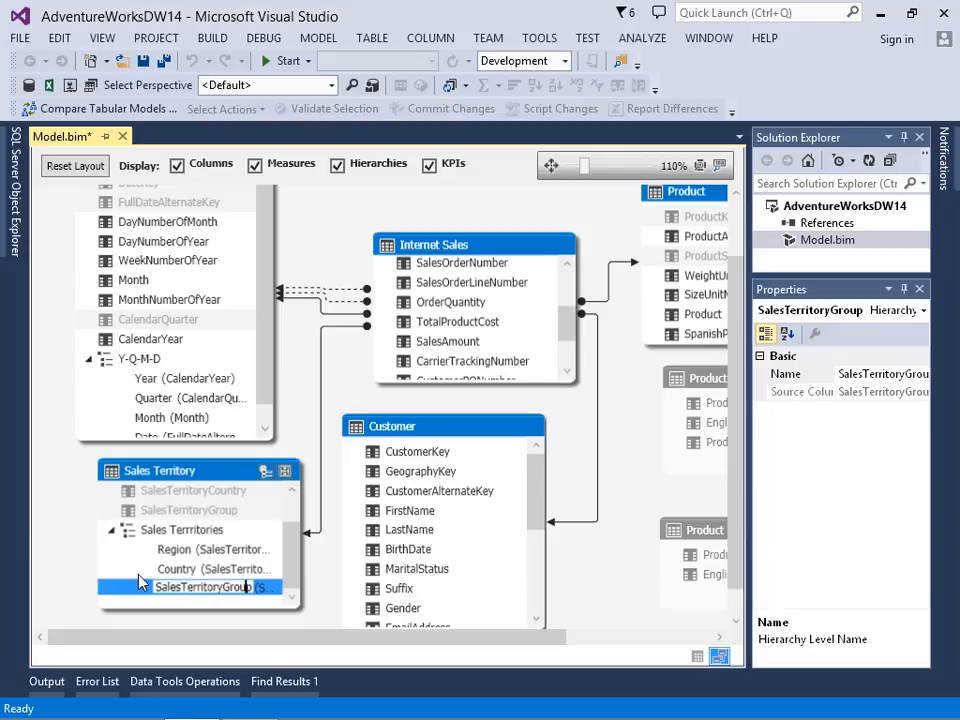
pyautogui.hotkey('shift', 'Home')
pyautogui.press('BackSpace')
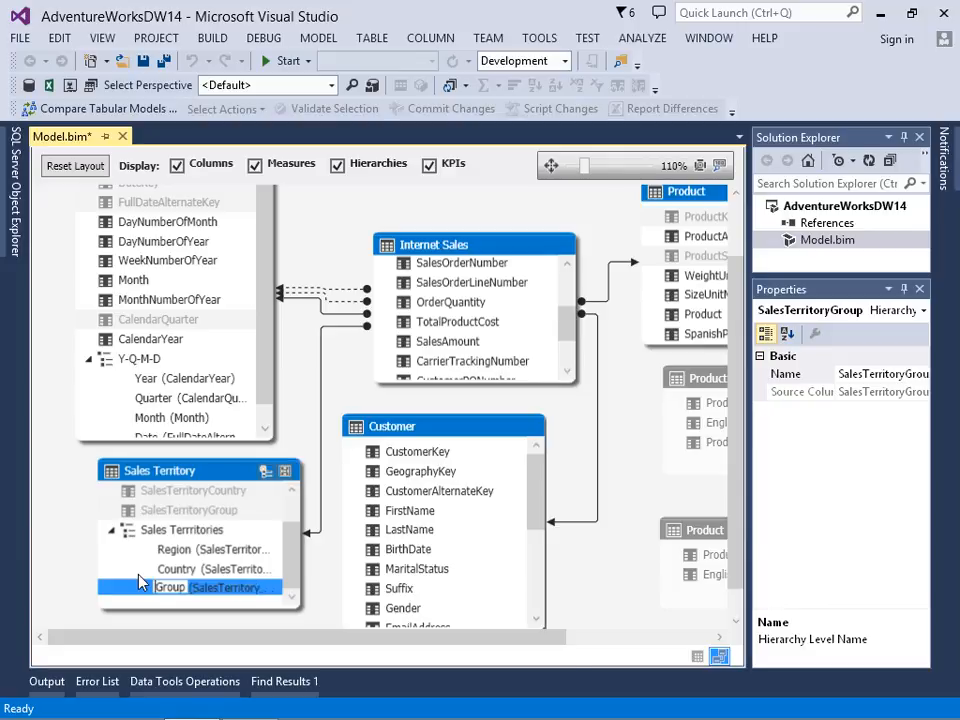
pyautogui.press('Return')
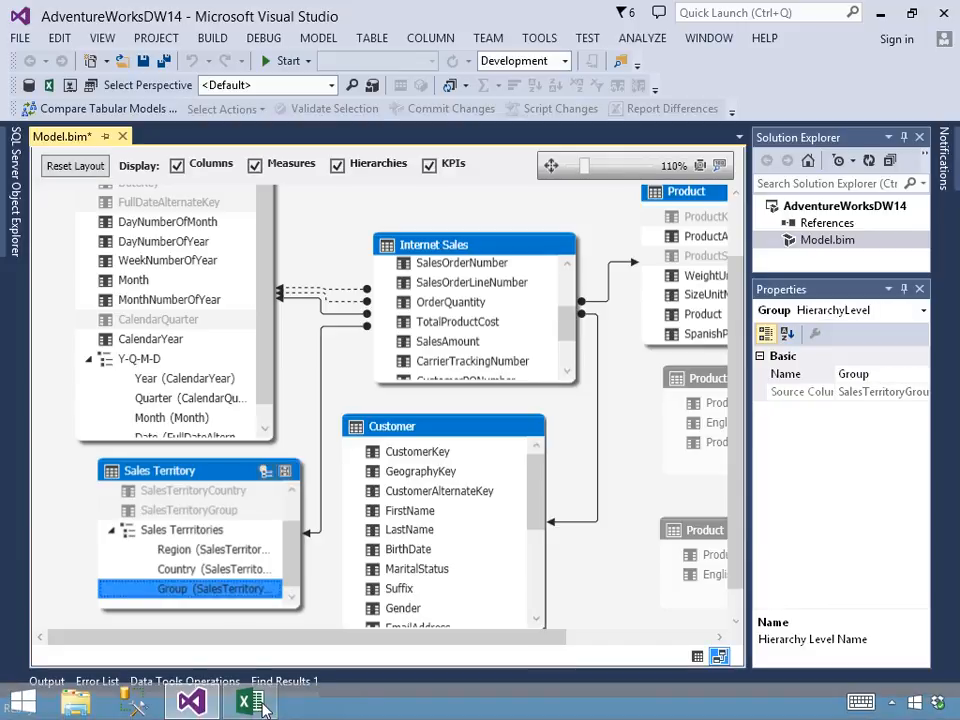
# Step: Switch to the Excel workbook, refresh all its data connections, and add the Sales Terrritories hierarchy to the PivotTable columns
pyautogui.click(245, 705)
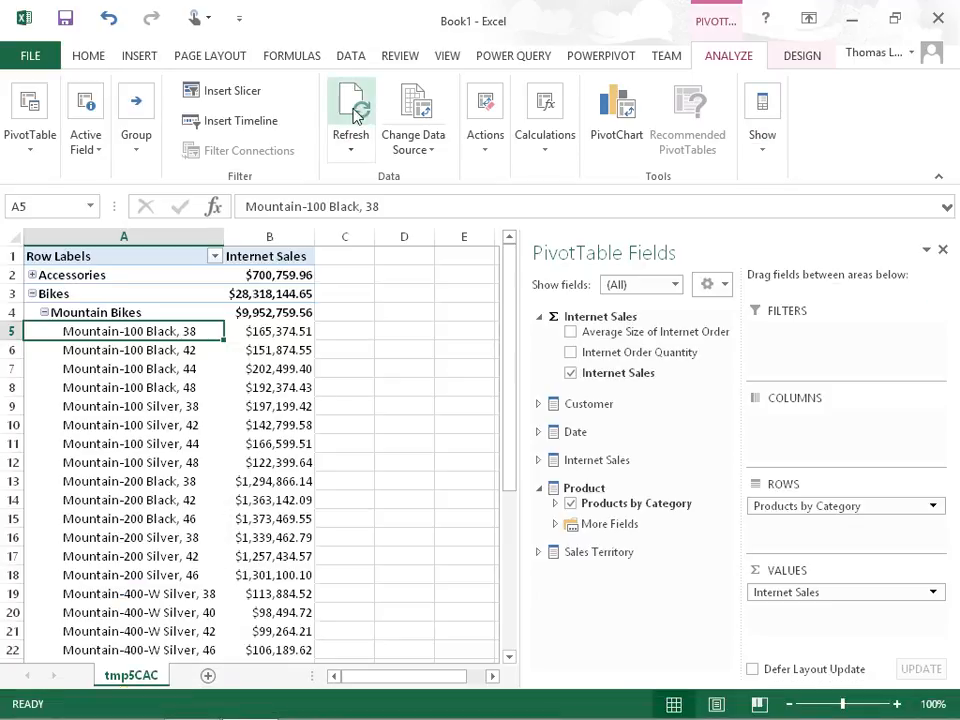
pyautogui.click(345, 60)
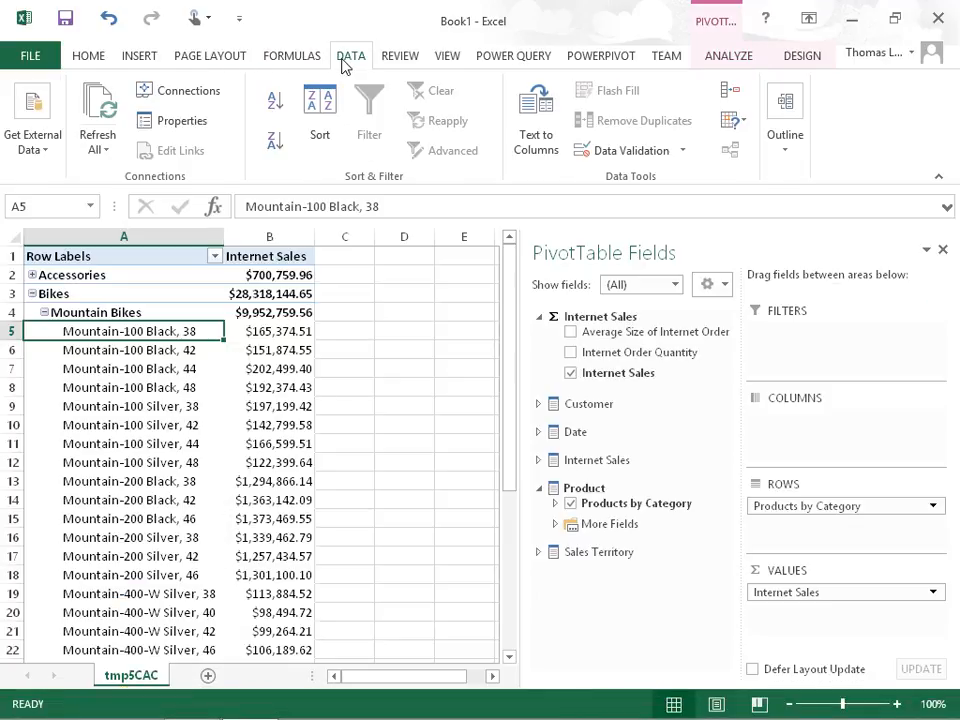
pyautogui.click(106, 107)
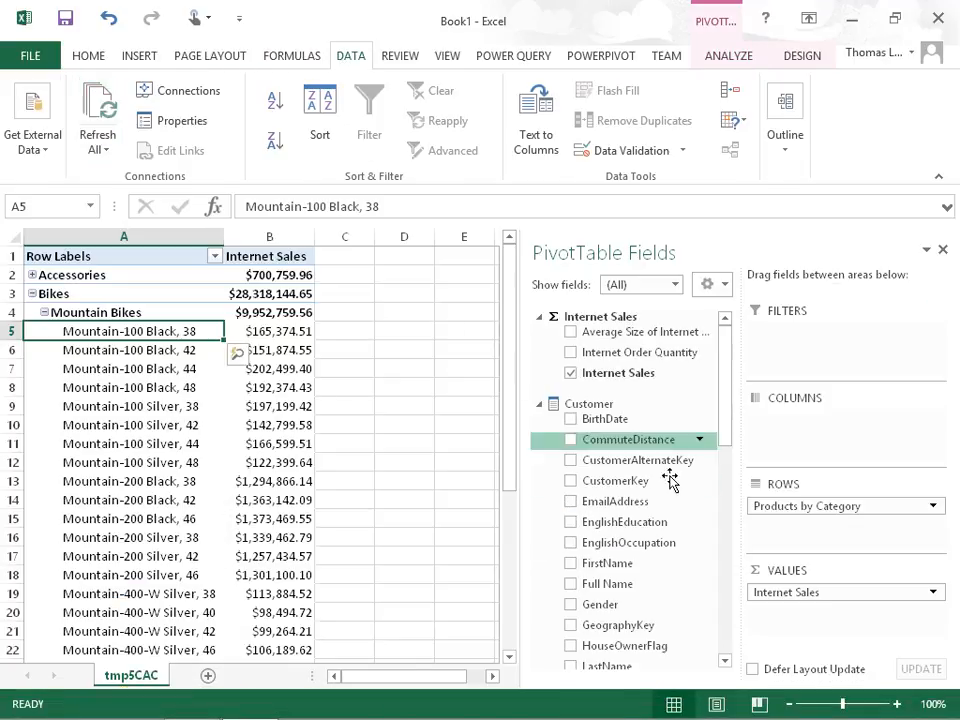
pyautogui.moveTo(727, 437); pyautogui.dragTo(735, 643)
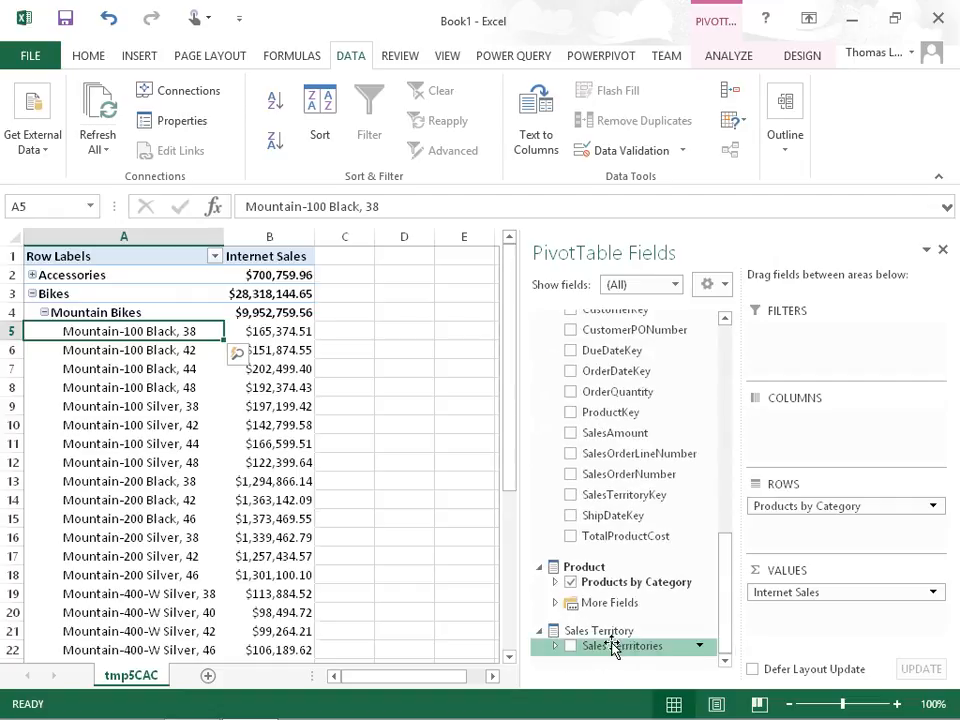
pyautogui.moveTo(606, 649); pyautogui.dragTo(808, 438)
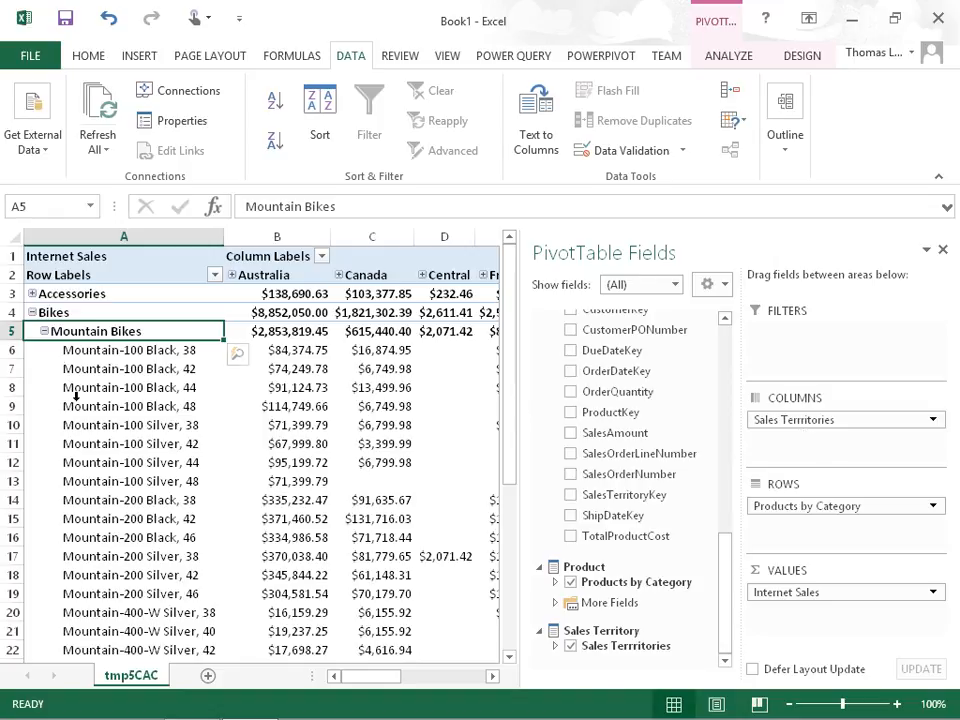
# Step: Collapse the Bikes category in the PivotTable rows and expand the Australia column through all its hierarchy levels
pyautogui.click(32, 312)
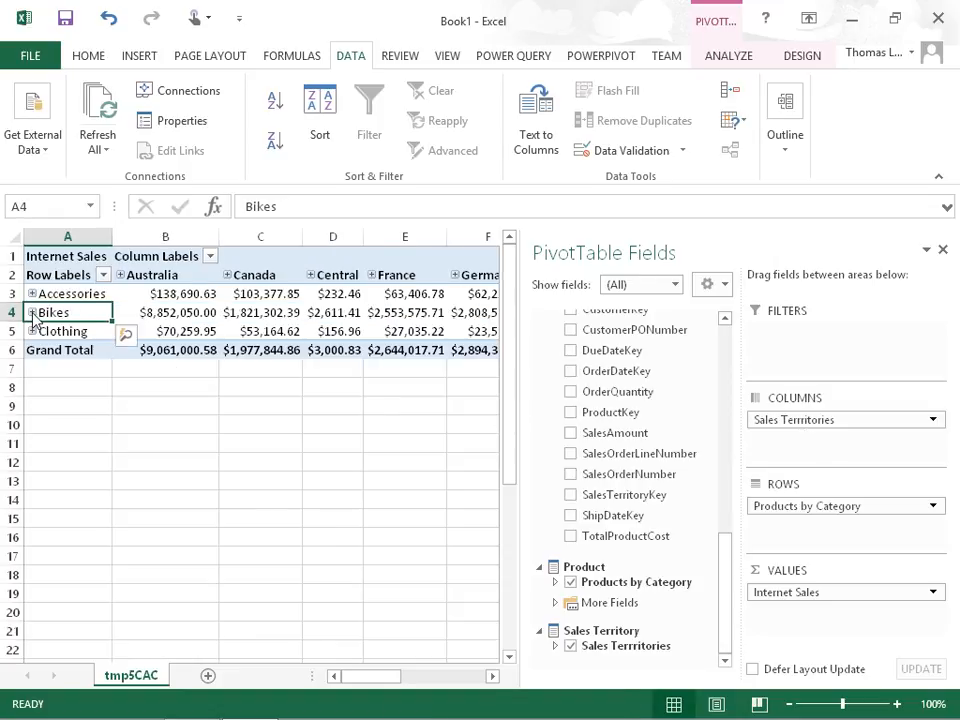
pyautogui.click(86, 295)
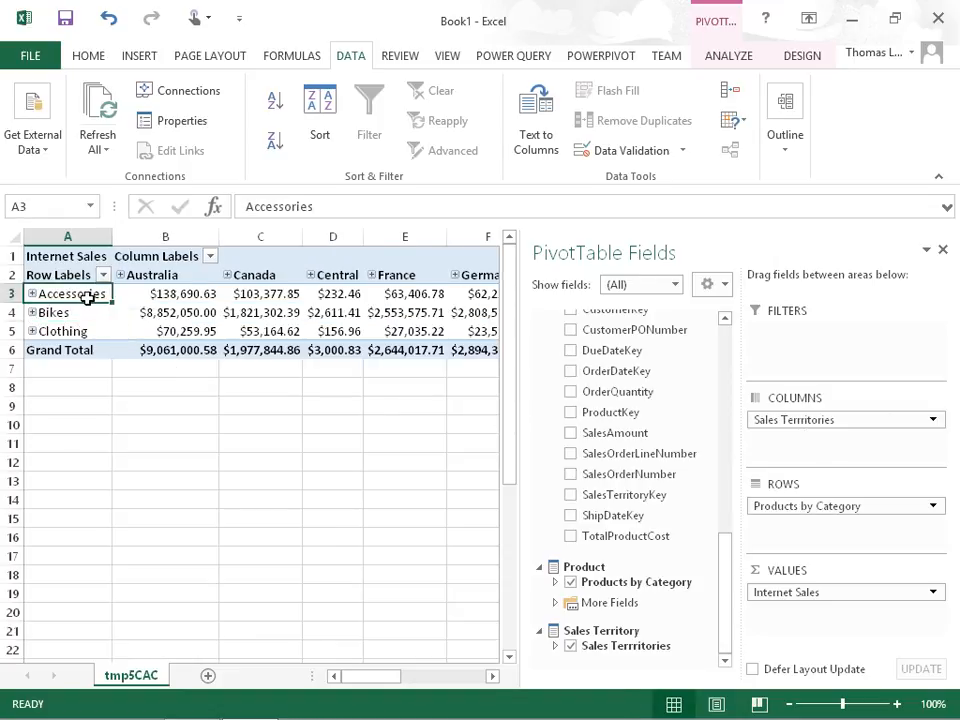
pyautogui.click(170, 293)
pyautogui.click(131, 278)
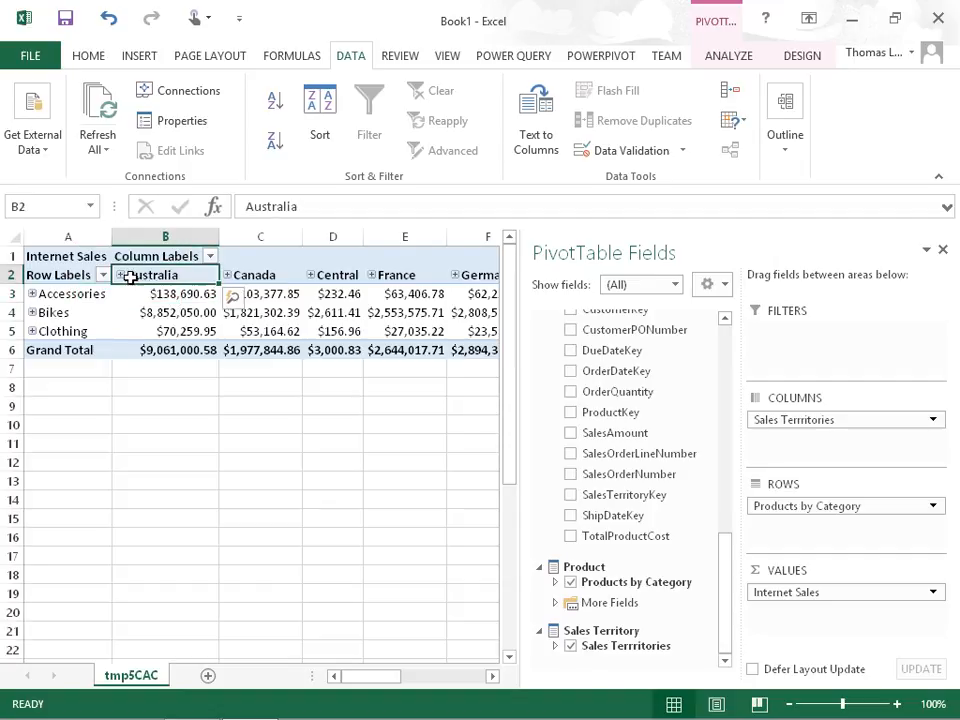
pyautogui.click(120, 277)
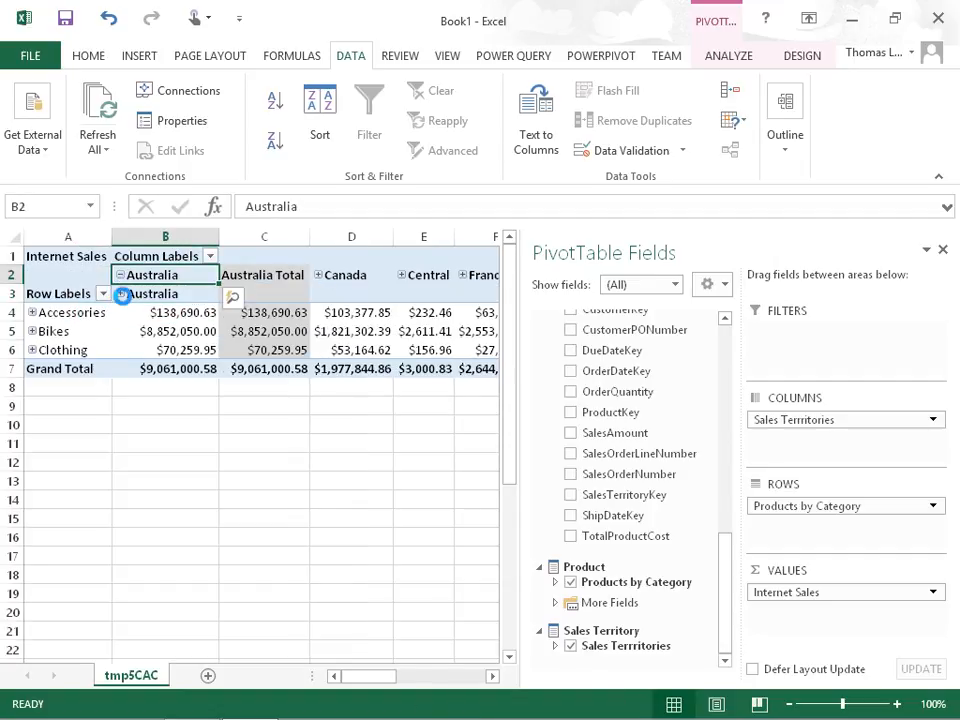
pyautogui.click(121, 293)
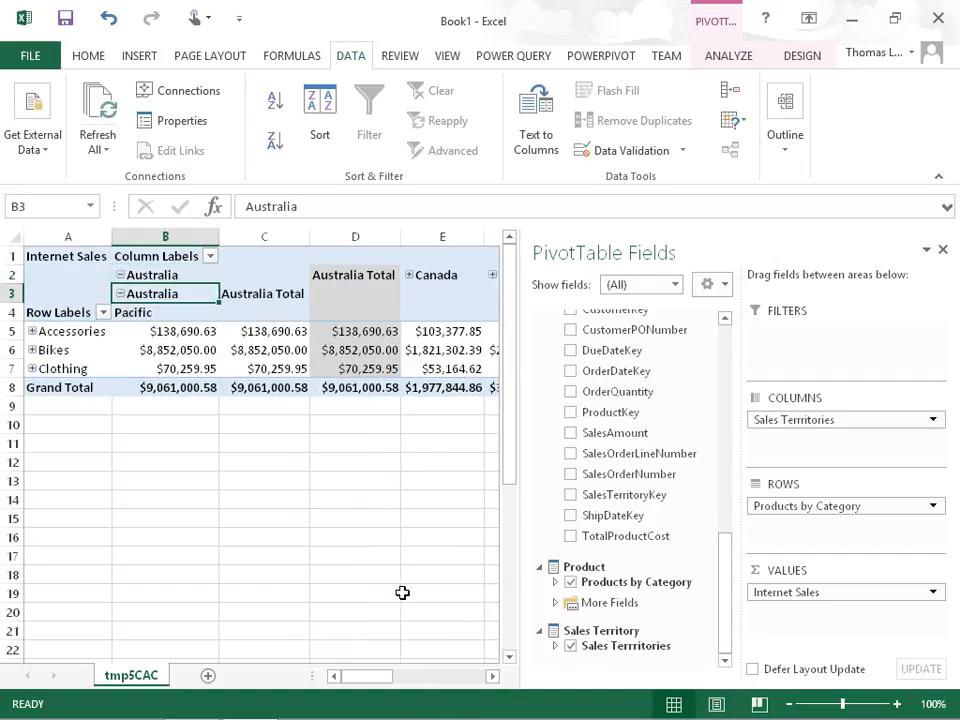
# Step: Expand the Northeast column through United States and check the order of its region, country and group levels
pyautogui.click(432, 680)
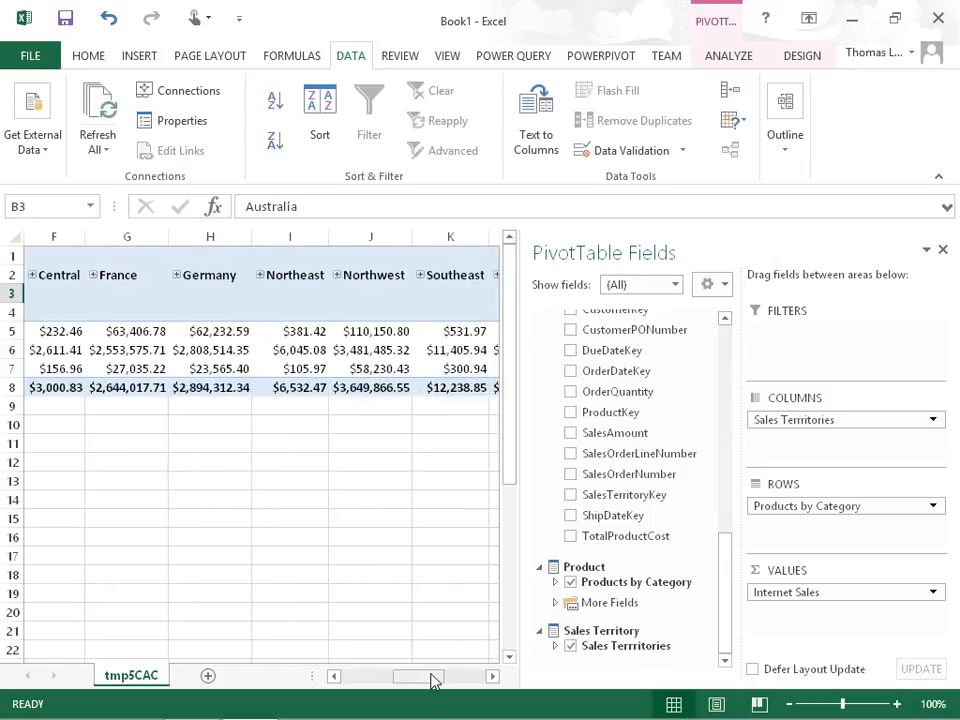
pyautogui.click(259, 274)
pyautogui.click(260, 294)
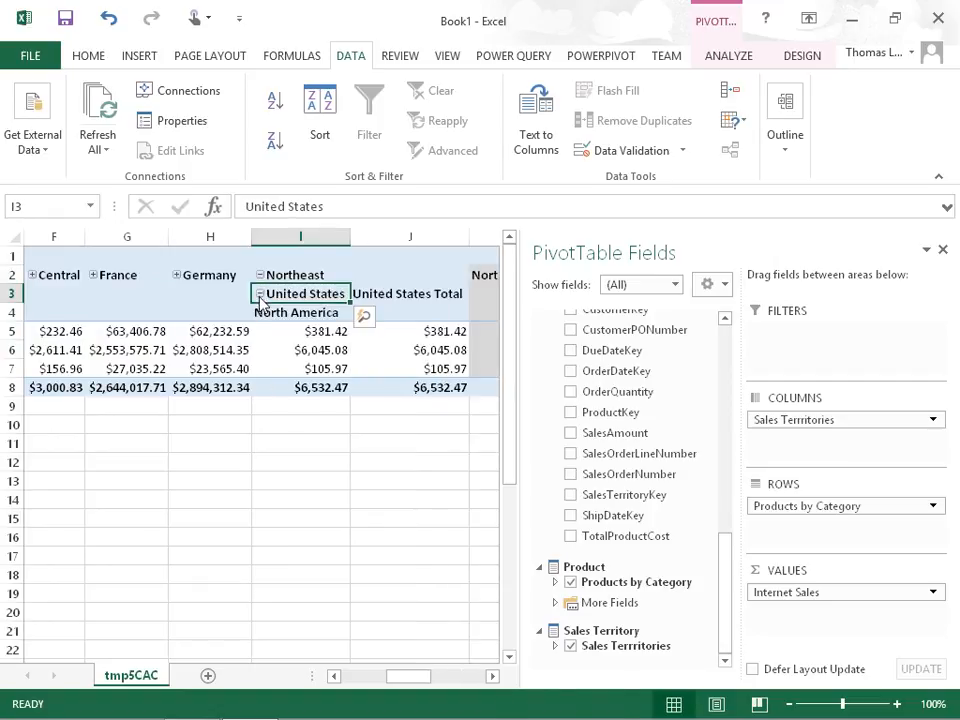
pyautogui.click(262, 314)
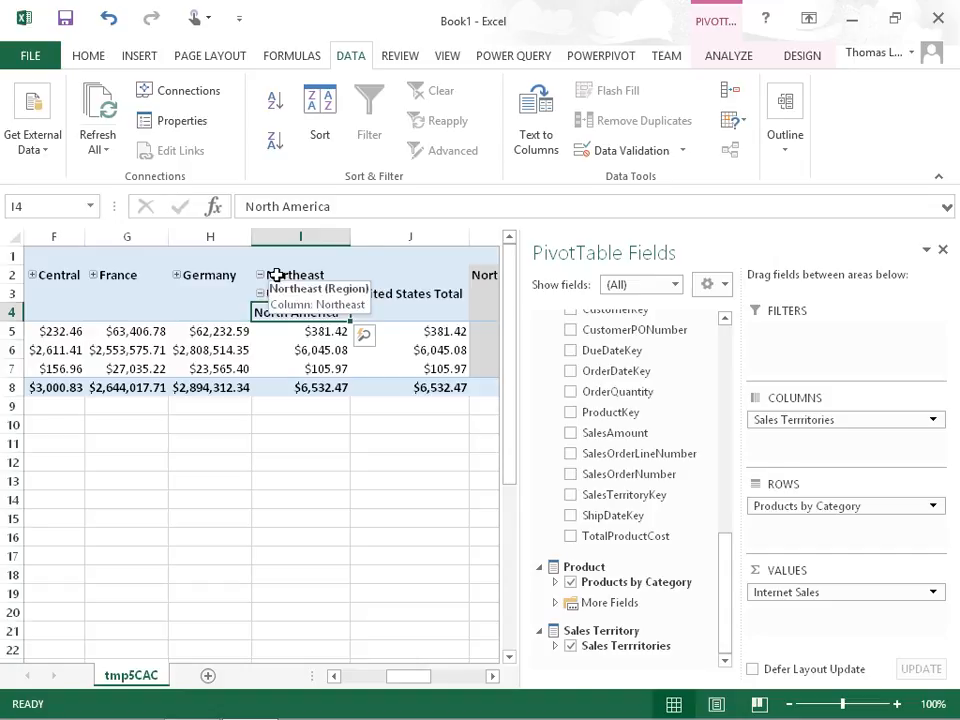
pyautogui.click(277, 275)
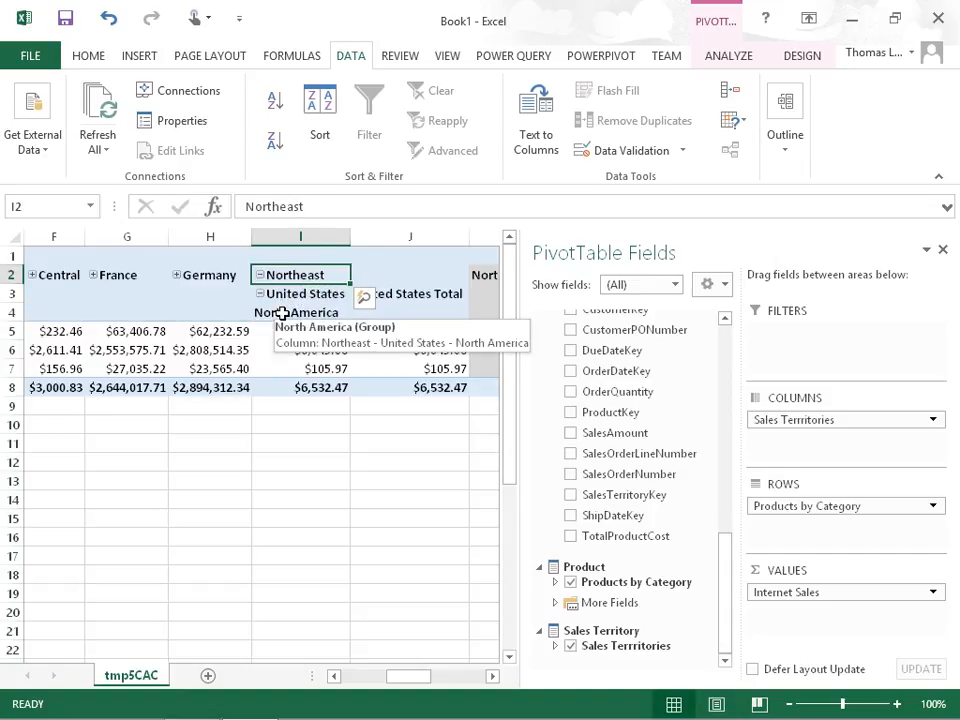
pyautogui.click(283, 313)
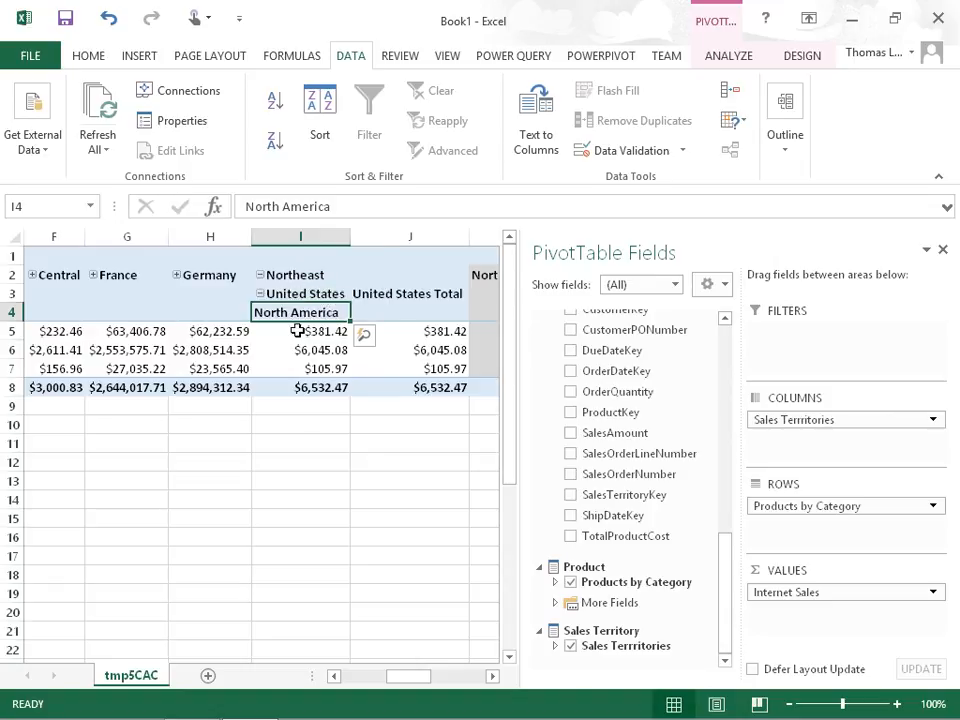
# Step: Switch to Visual Studio and reorder the Sales Terrritories hierarchy levels to Group, Country, Region
pyautogui.moveTo(300, 712)
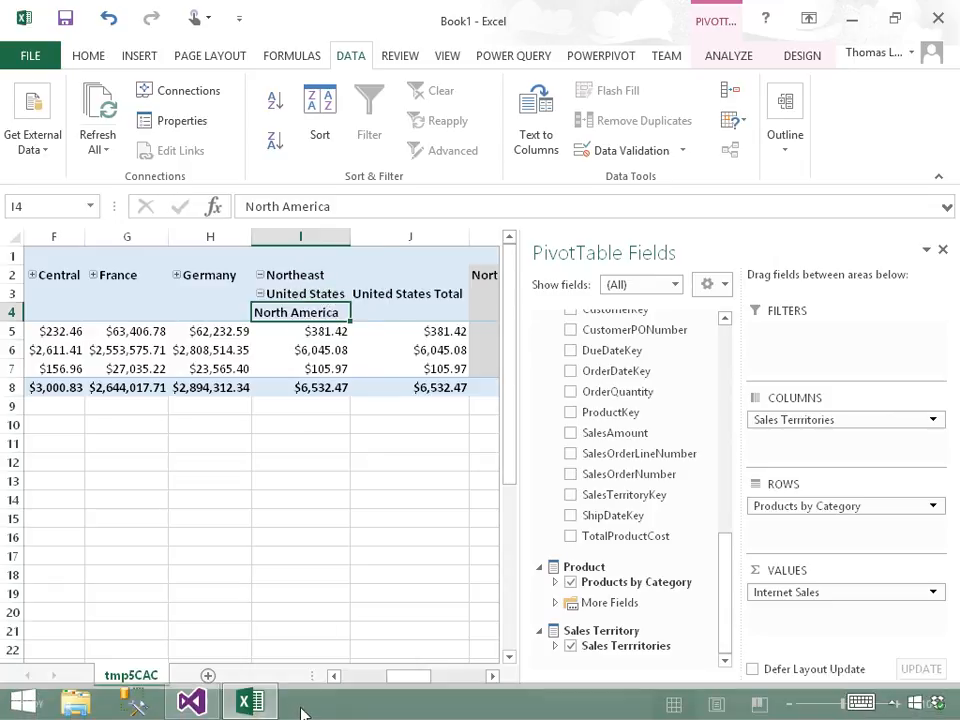
pyautogui.click(195, 705)
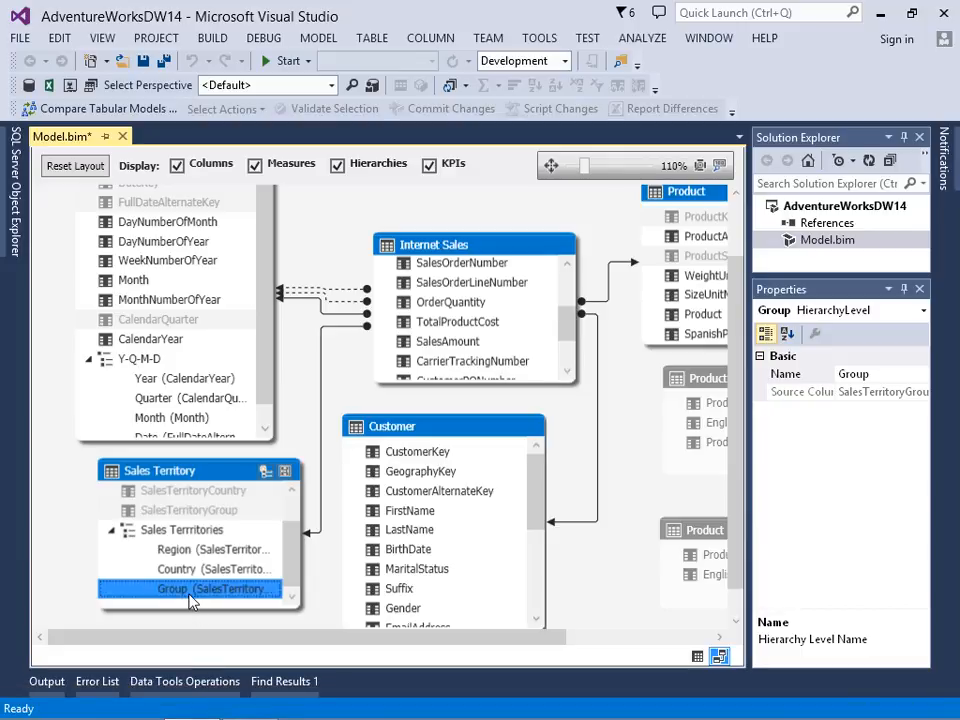
pyautogui.moveTo(192, 597)
pyautogui.mouseDown()
pyautogui.moveTo(193, 556)
pyautogui.moveTo(190, 597)
pyautogui.mouseUp()
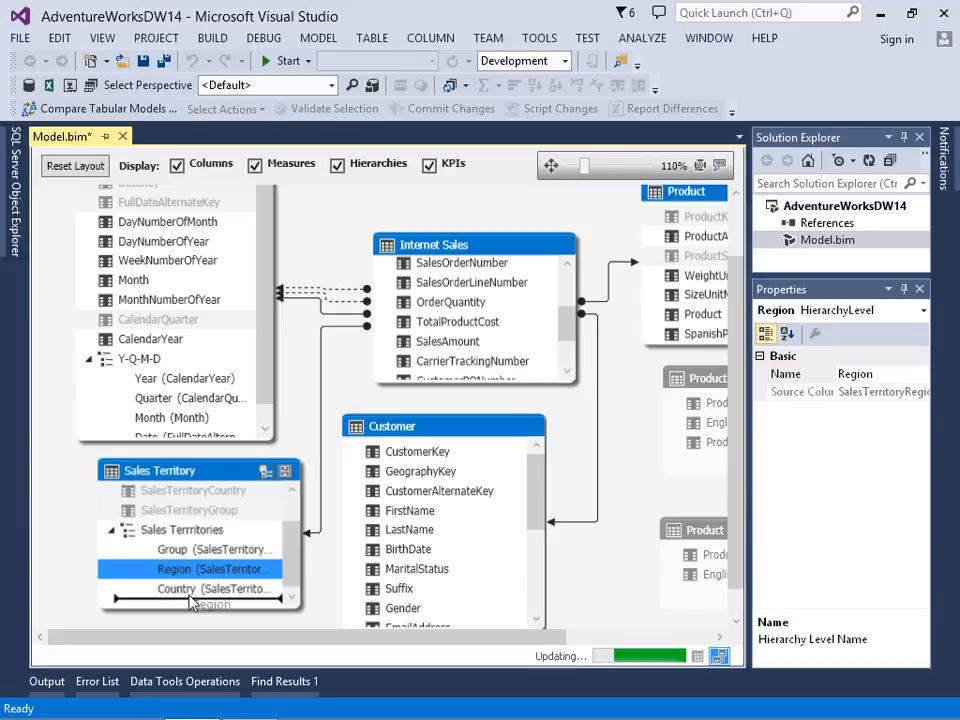
# Step: Switch back to the Excel workbook, remove Sales Terrritories from the PivotTable columns, and return to cell A1
pyautogui.click(247, 705)
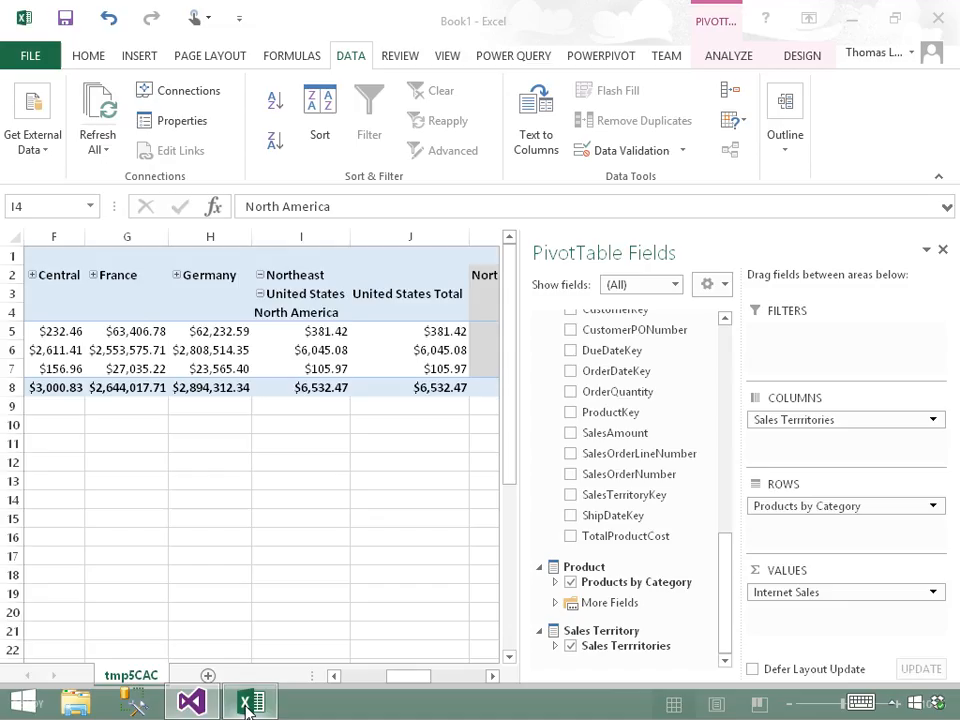
pyautogui.moveTo(801, 428); pyautogui.dragTo(647, 484)
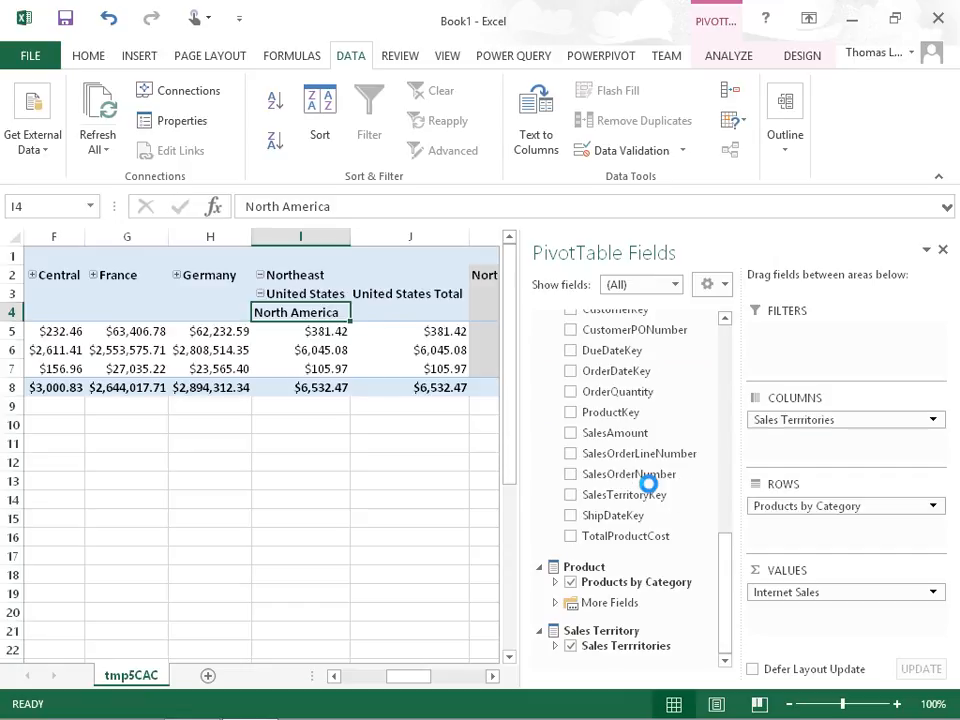
pyautogui.click(401, 414)
pyautogui.hotkey('ctrl', 'Home')
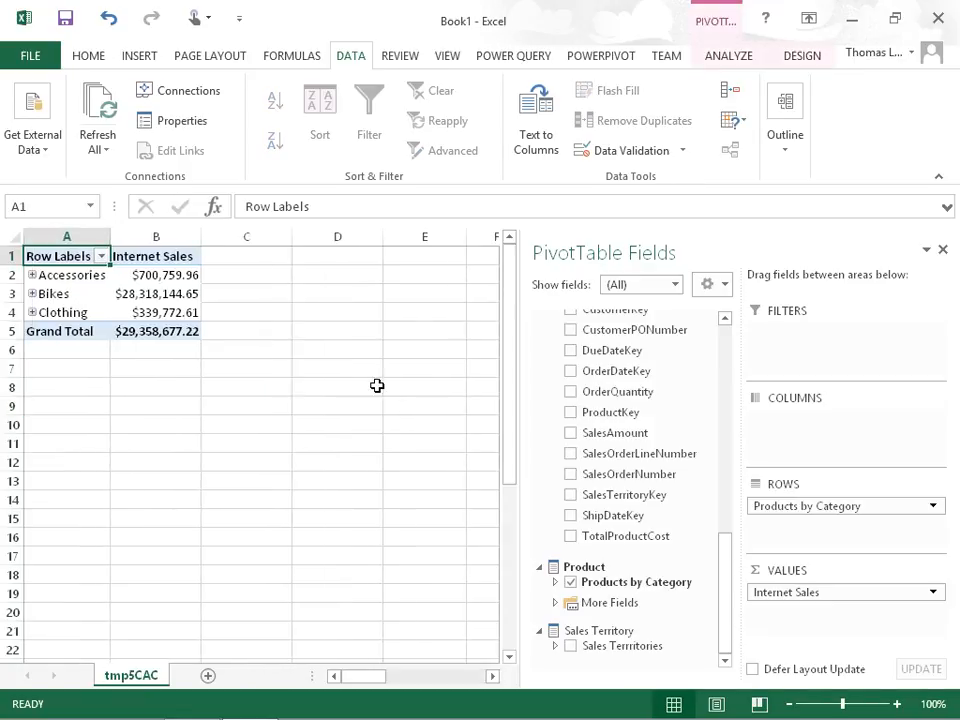
# Step: Refresh all data connections from within the PivotTable and place the reordered Sales Terrritories hierarchy in its columns
pyautogui.click(166, 280)
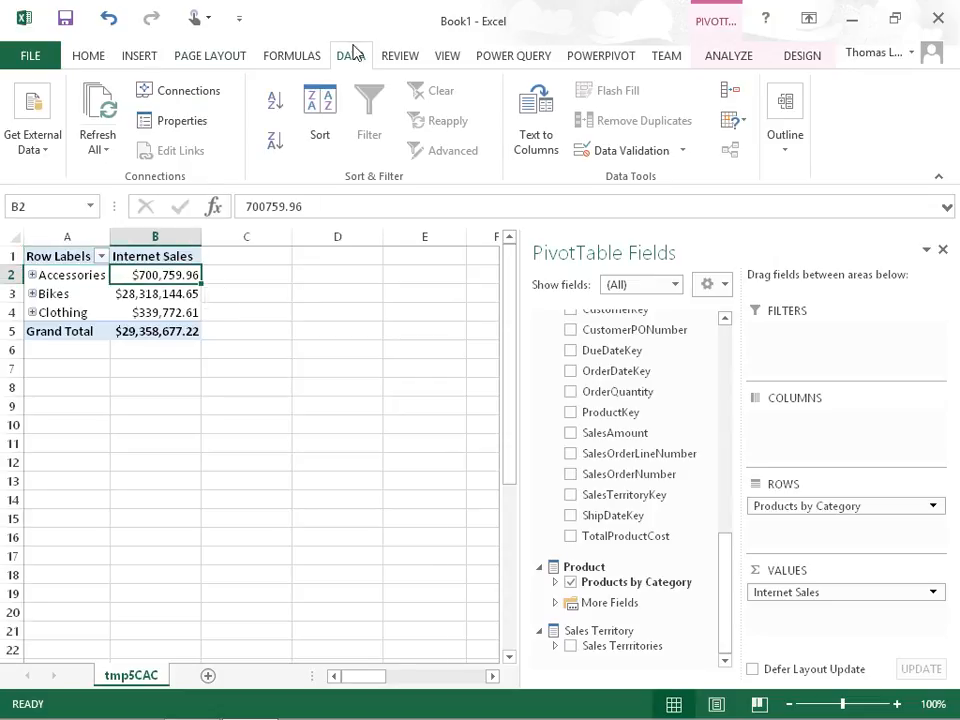
pyautogui.click(106, 105)
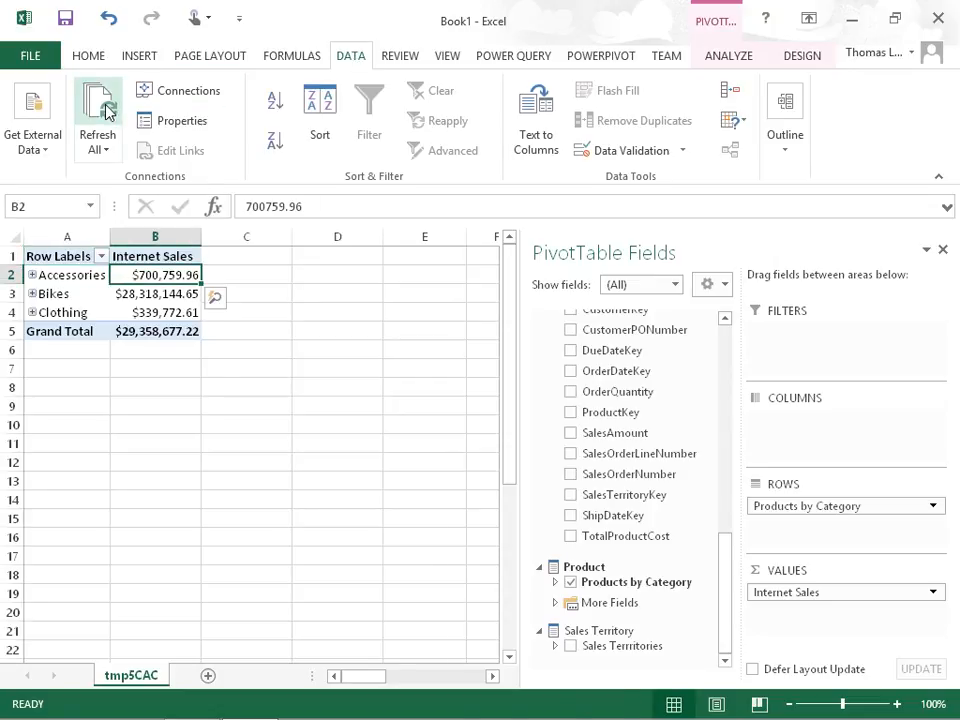
pyautogui.moveTo(613, 645); pyautogui.dragTo(800, 440)
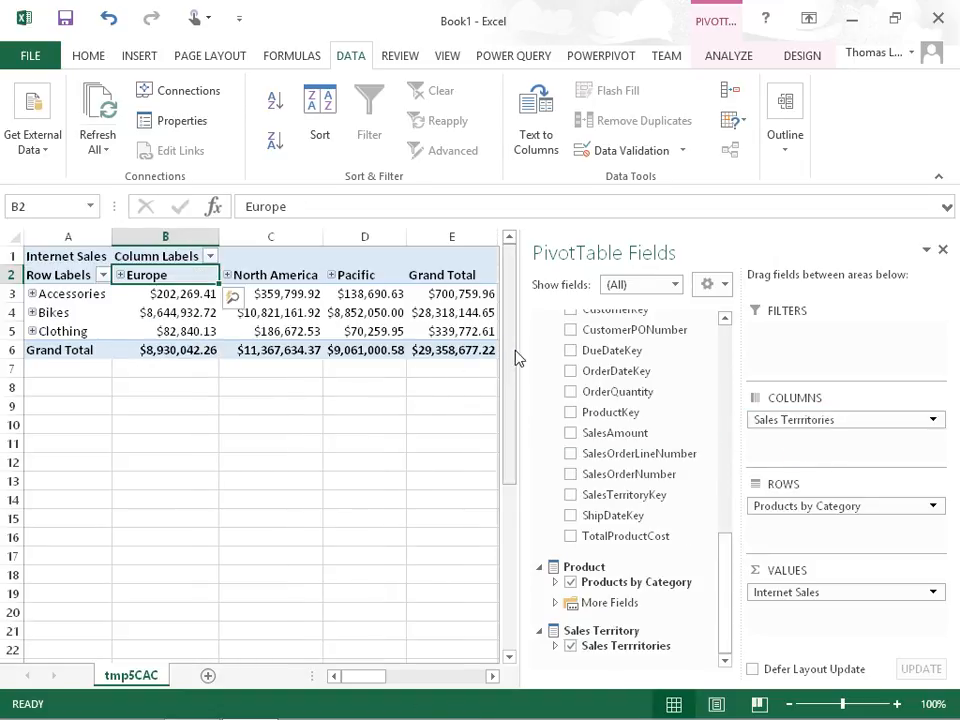
# Step: Expand the North America column and its United States country to the region level, and select the Central region
pyautogui.click(228, 275)
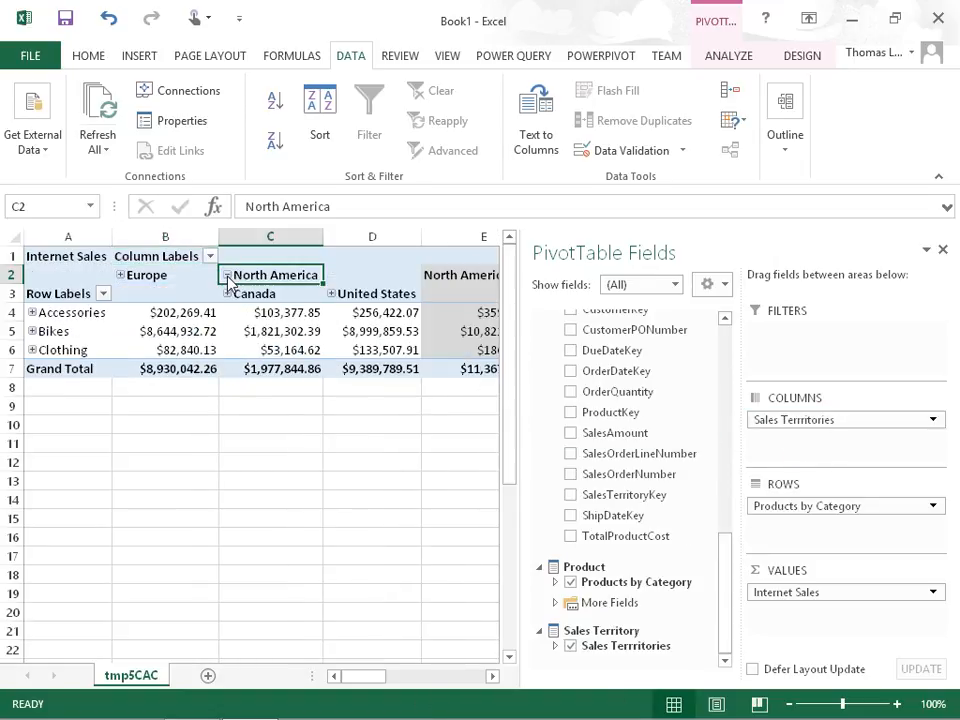
pyautogui.click(339, 296)
pyautogui.click(327, 293)
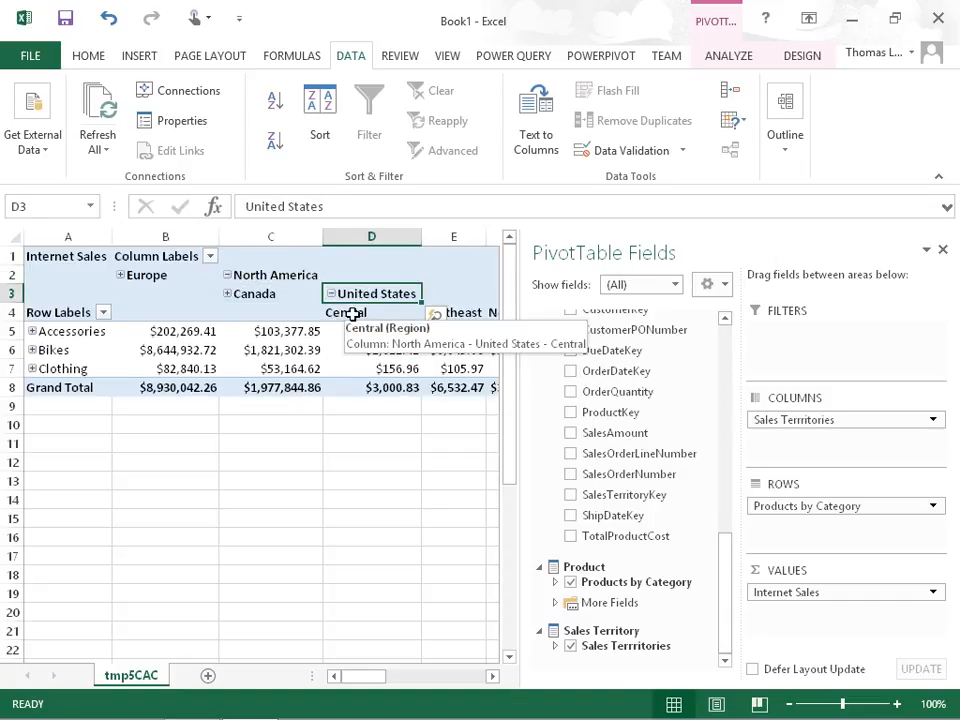
pyautogui.click(352, 314)
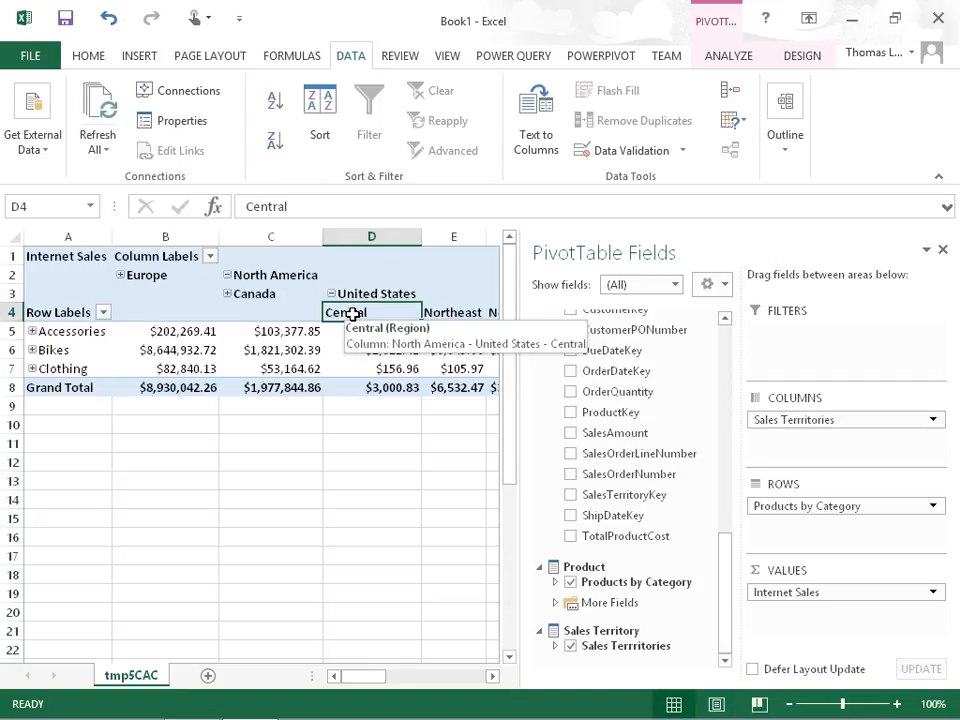